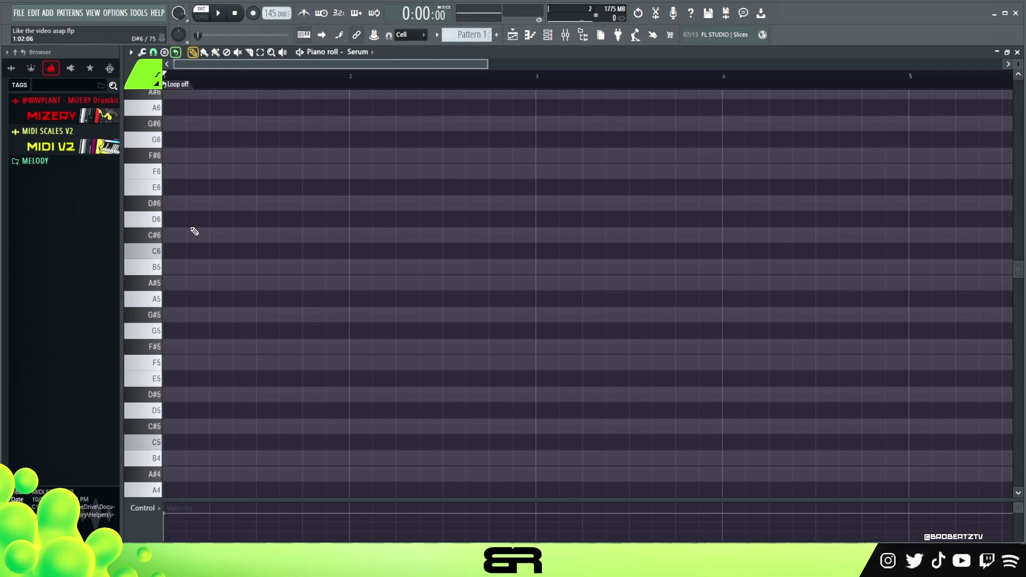
Stamp a Suspended 2 chord on D#5 (D#5, F5, A#5) at the start of bar 1.
click(166, 53)
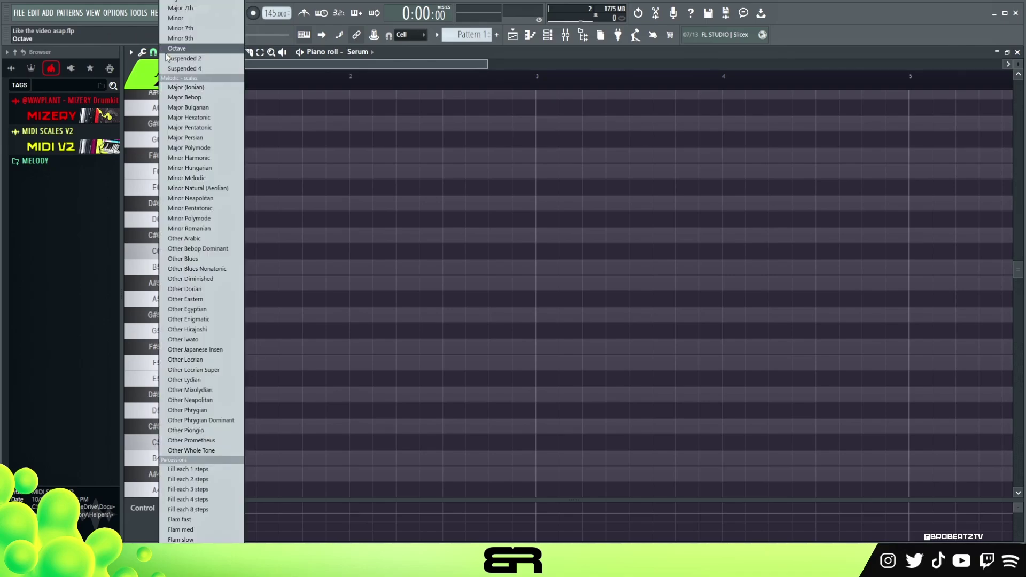
click(175, 59)
drag(310, 349, 131, 393)
scroll(273, 338, up, 3)
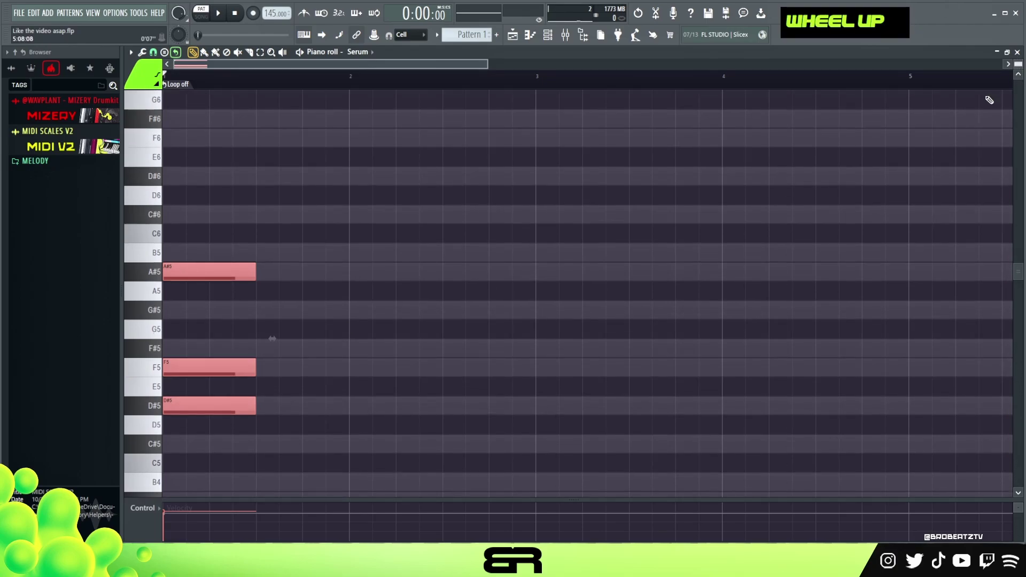
Try repeating the D#5, F5 and A#5 chord on the fourth beat of bar 1.
right_click(367, 400)
drag(367, 402, 306, 386)
click(305, 368)
click(303, 273)
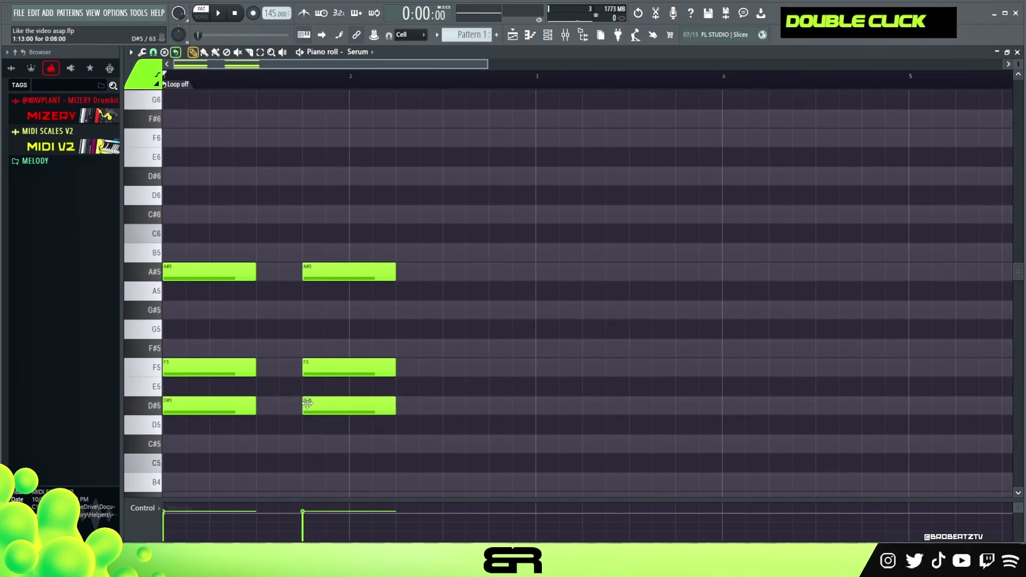
right_click(254, 411)
ctrl+drag(378, 233, 323, 444)
drag(345, 409, 265, 410)
key(space)
key(space)
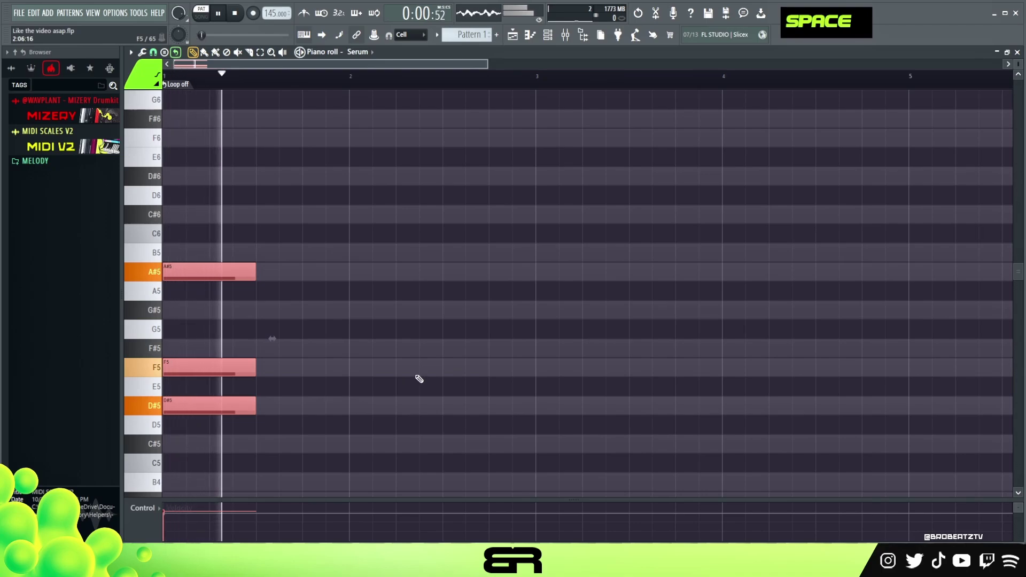
Build an eight-step chord of B4, C#5 and F#5 at the start of bar 2.
scroll(419, 379, down, 1)
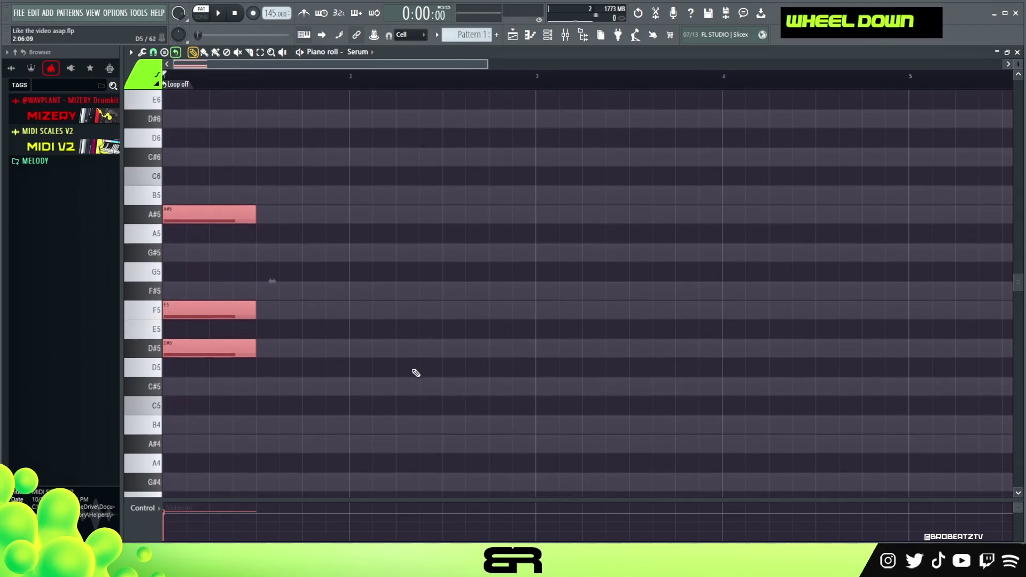
right_click(401, 268)
ctrl+click(235, 352)
drag(235, 352, 394, 426)
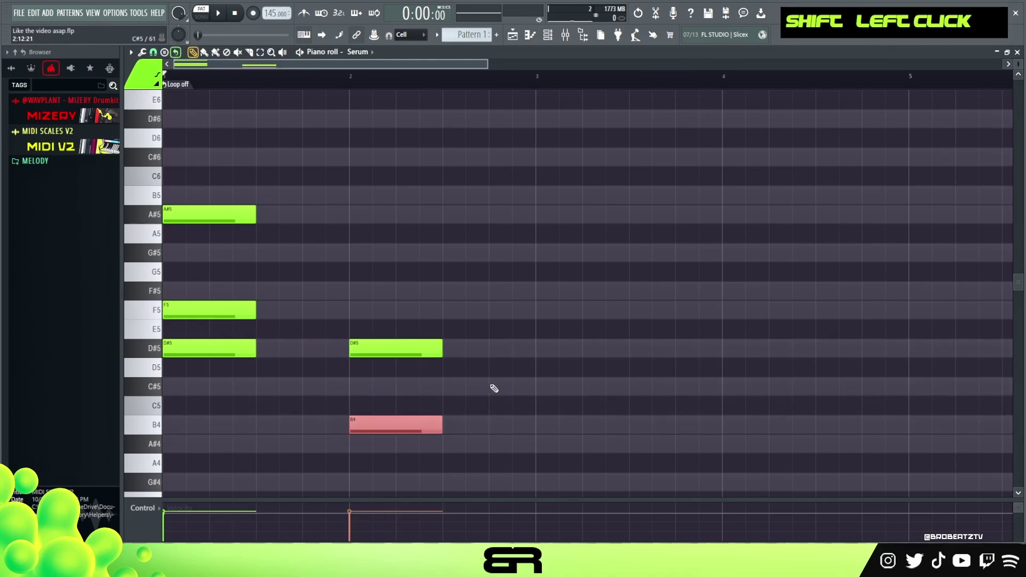
right_click(494, 389)
right_click(438, 348)
ctrl+click(376, 428)
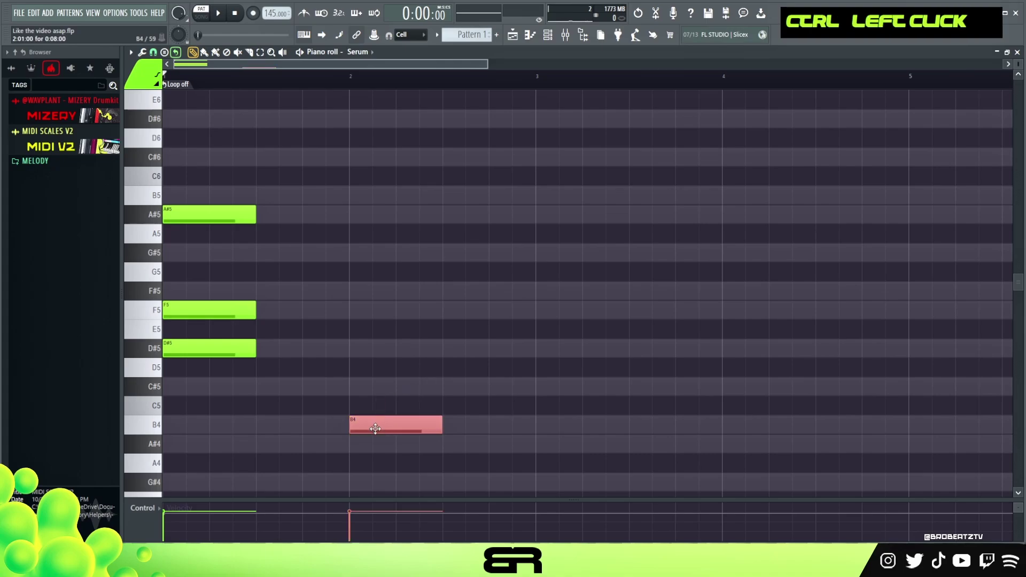
drag(378, 418, 394, 289)
right_click(492, 362)
alt+right_click(405, 350)
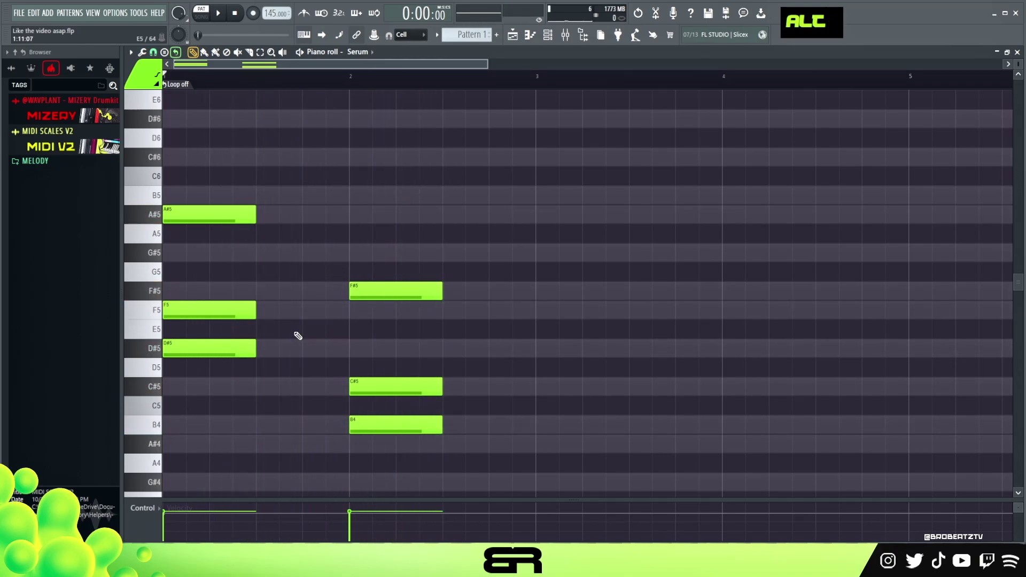
Try adding octave-up copies of the first chord's F5 and the second chord's C#5.
ctrl+shift+click(405, 384)
ctrl+shift+click(230, 311)
key(ctrl+Up)
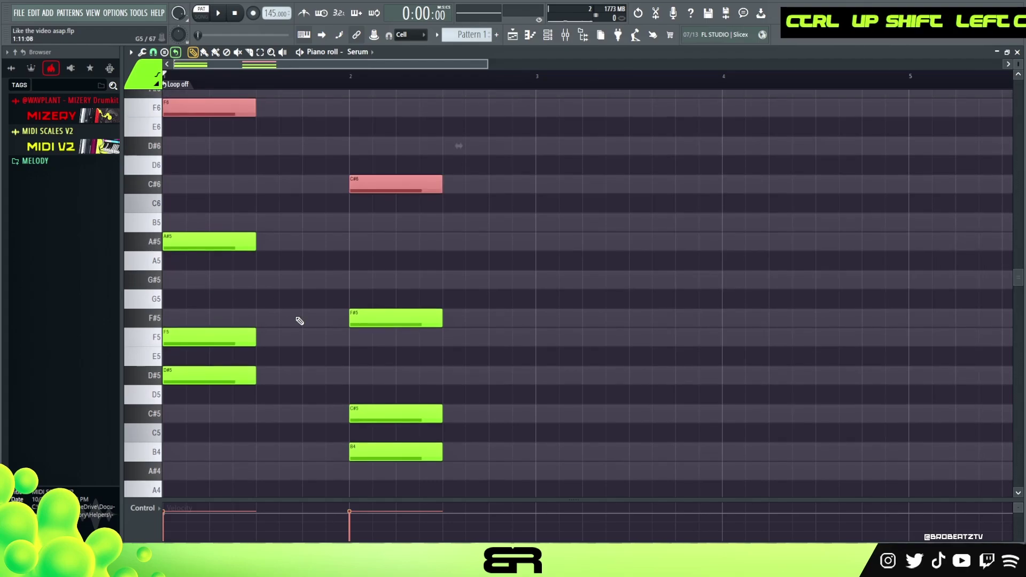
alt+right_click(398, 251)
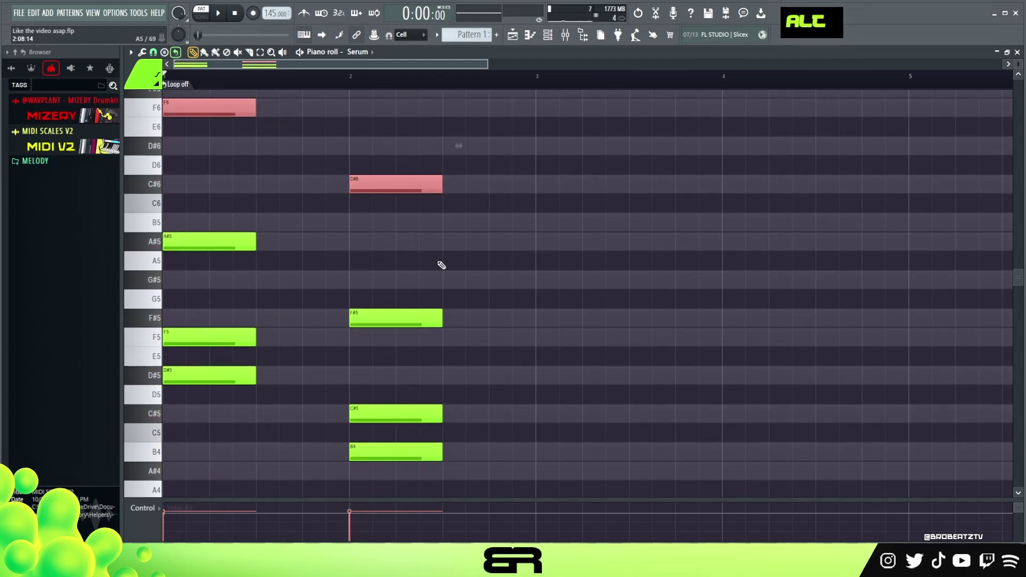
scroll(1016, 62, down, 2)
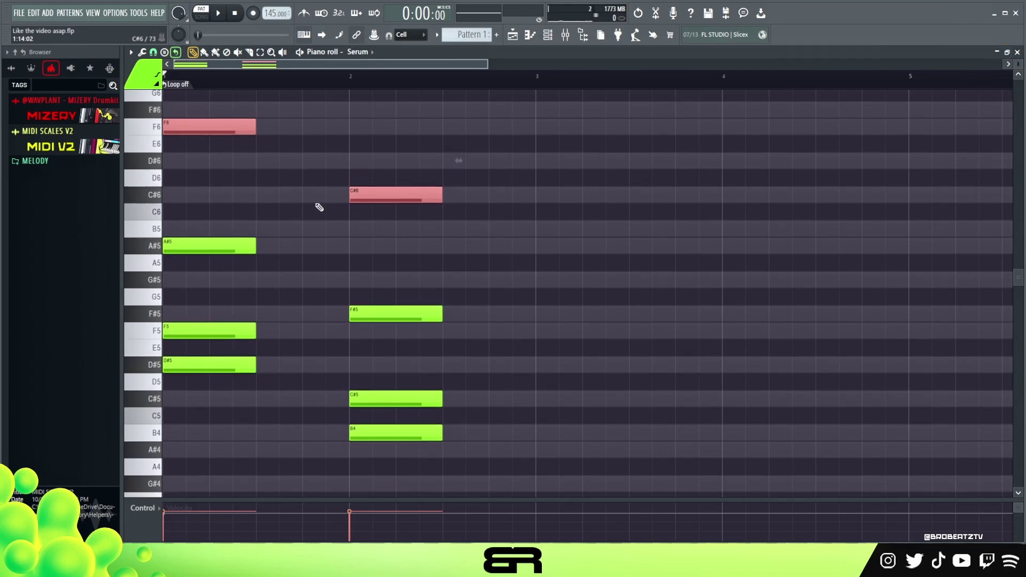
drag(367, 196, 414, 199)
right_click(458, 223)
Lay out the D#5 chord twice at six steps each, followed by the B4 chord twice at eight steps each, and play it back.
drag(229, 233, 258, 368)
drag(331, 300, 442, 440)
click(304, 359)
key(space)
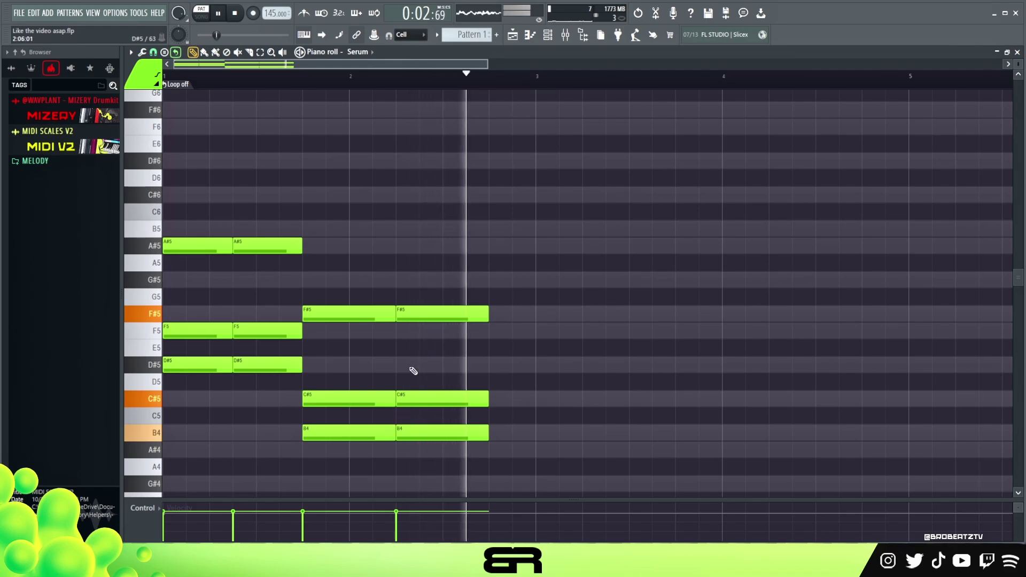
key(space)
Raise the second chord's F5 by an octave and add a six-step F#6 above the third chord.
drag(195, 306, 258, 332)
right_click(275, 328)
key(ctrl+Up)
right_click(386, 228)
click(307, 114)
scroll(334, 188, up, 2)
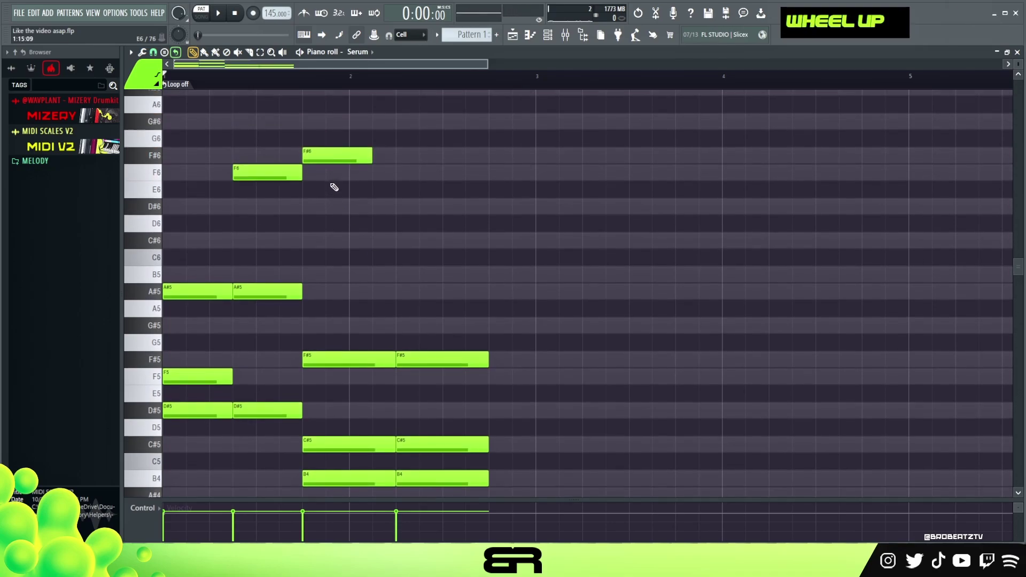
scroll(347, 202, down, 2)
key(space)
key(space)
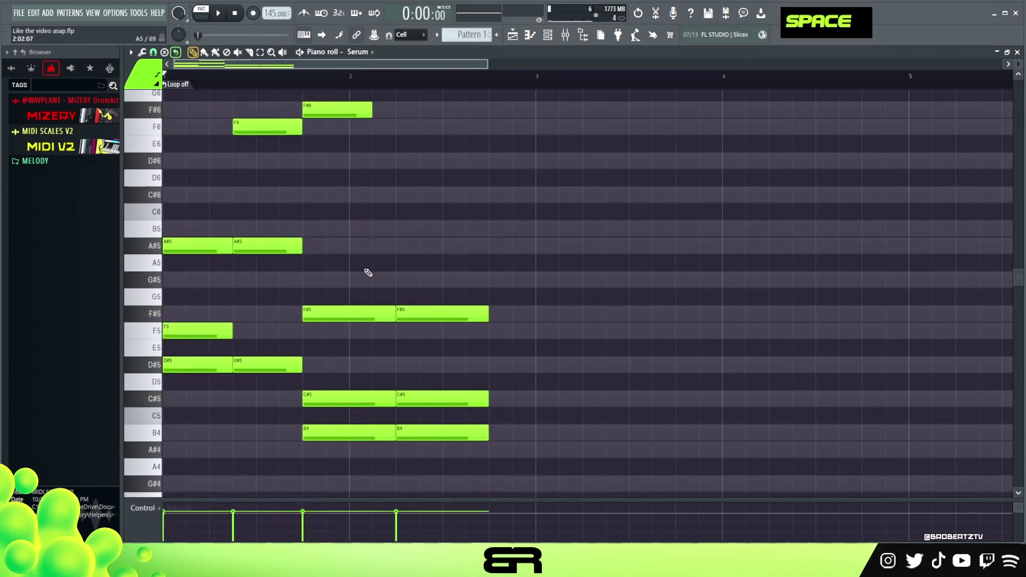
key(space)
key(space)
key(space)
Shorten the third chord's F#5 to two steps, follow it with a six-step F5, and delete that chord's C#5.
drag(375, 318, 396, 333)
click(328, 332)
key(space)
key(space)
right_click(365, 398)
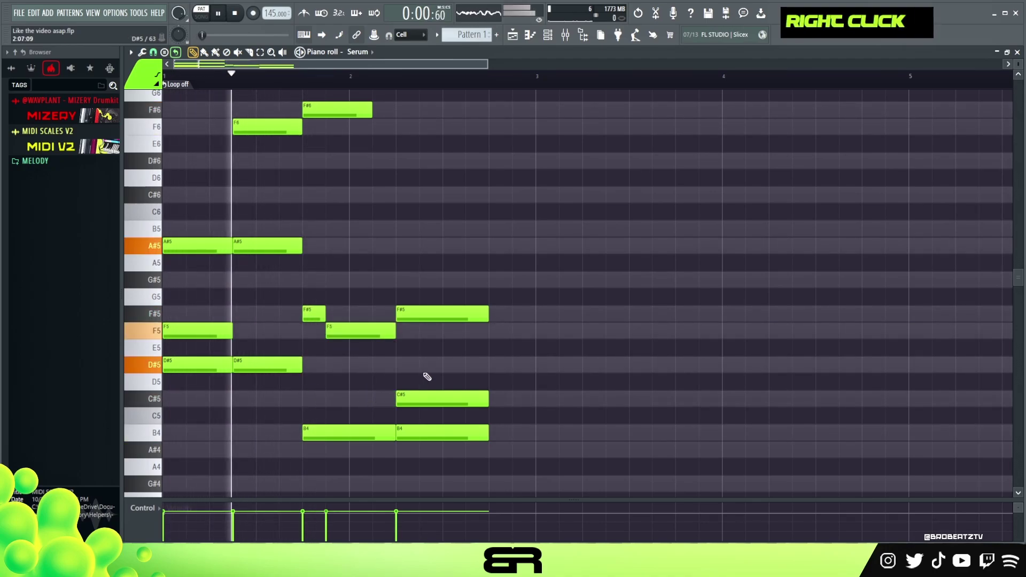
key(space)
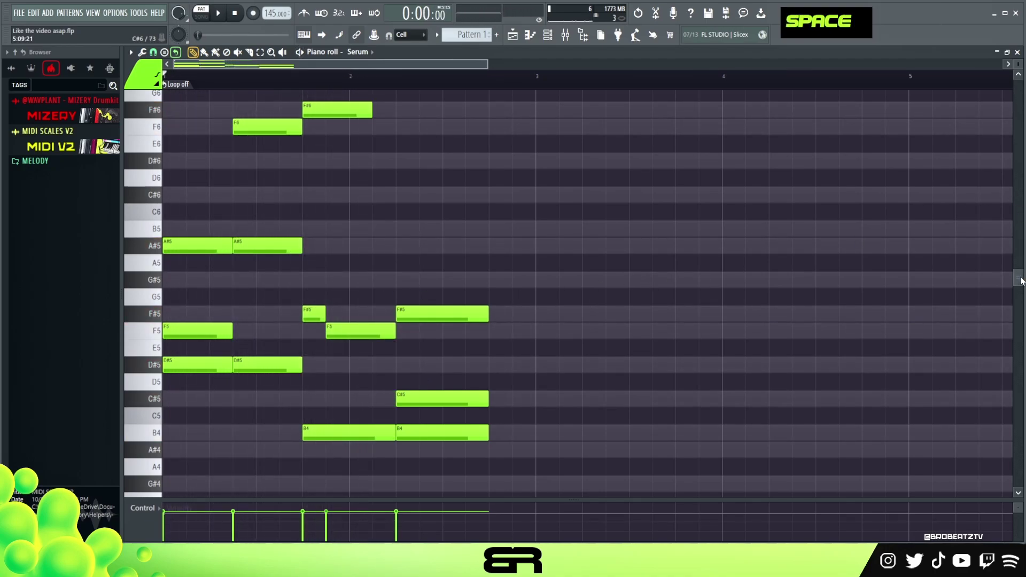
Play back the two-bar pattern to check how the edited chords sound.
scroll(1020, 279, up, 1)
key(space)
key(space)
drag(487, 65, 459, 67)
key(space)
right_click(575, 210)
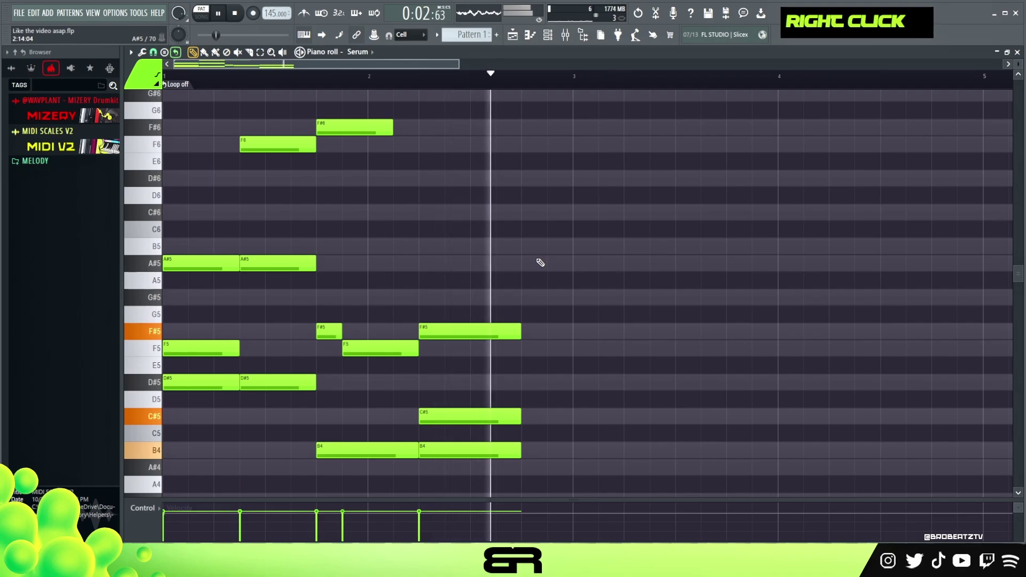
key(space)
key(space)
key(space)
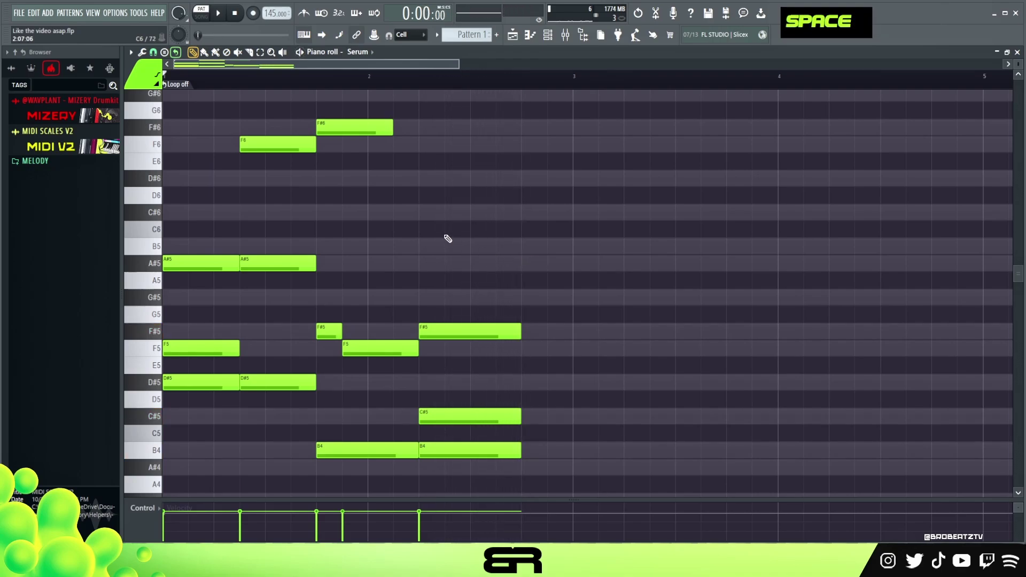
Add a run of two-step notes F#6, F6 and C#6 from the ninth step of bar 2 and play it back.
ctrl+shift+click(337, 332)
ctrl+shift+click(378, 350)
ctrl+shift+click(443, 418)
drag(359, 349, 487, 349)
key(ctrl+Up)
key(shift+d)
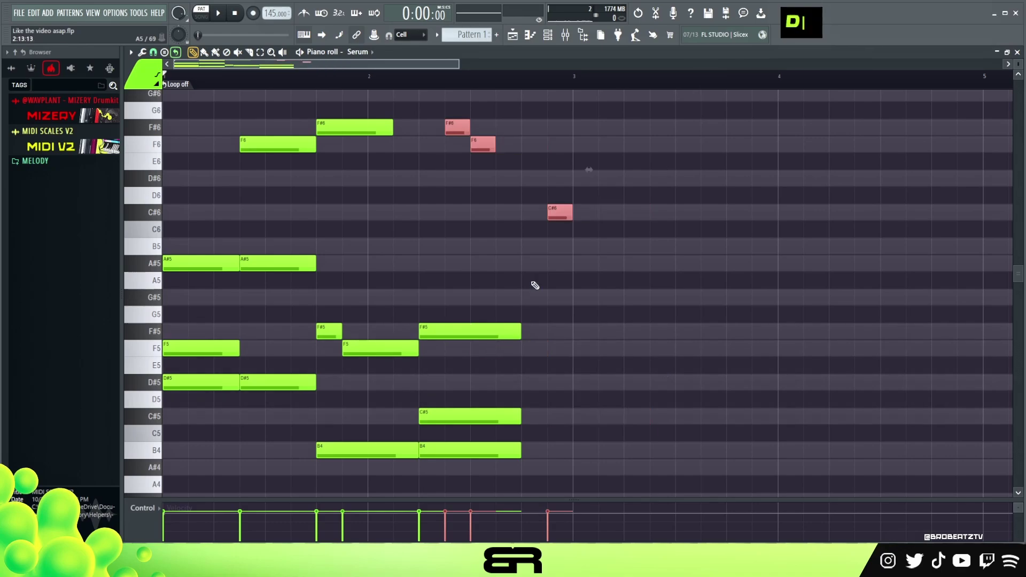
right_click(556, 227)
drag(559, 213, 532, 213)
drag(452, 122, 508, 147)
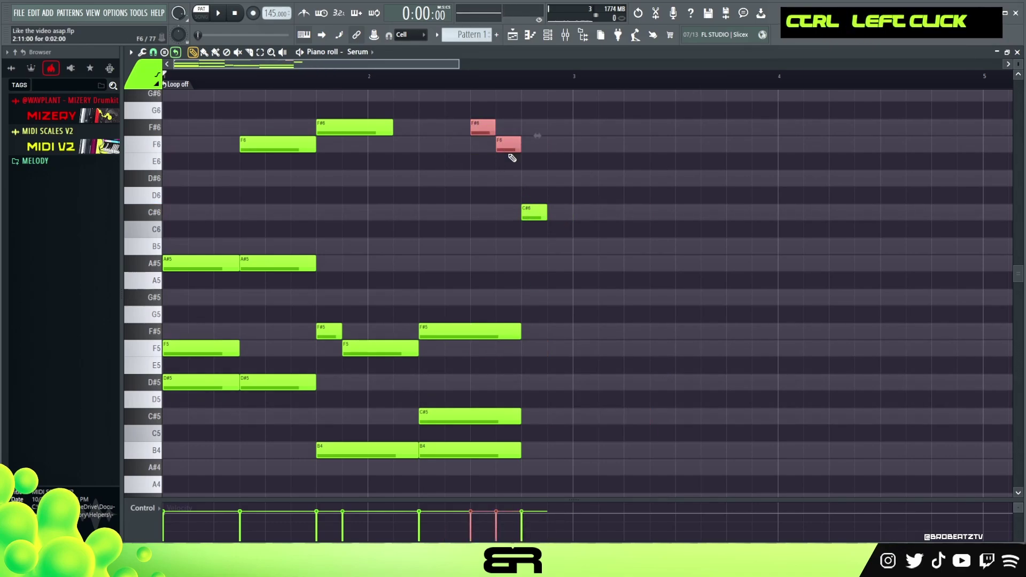
ctrl+click(572, 227)
key(space)
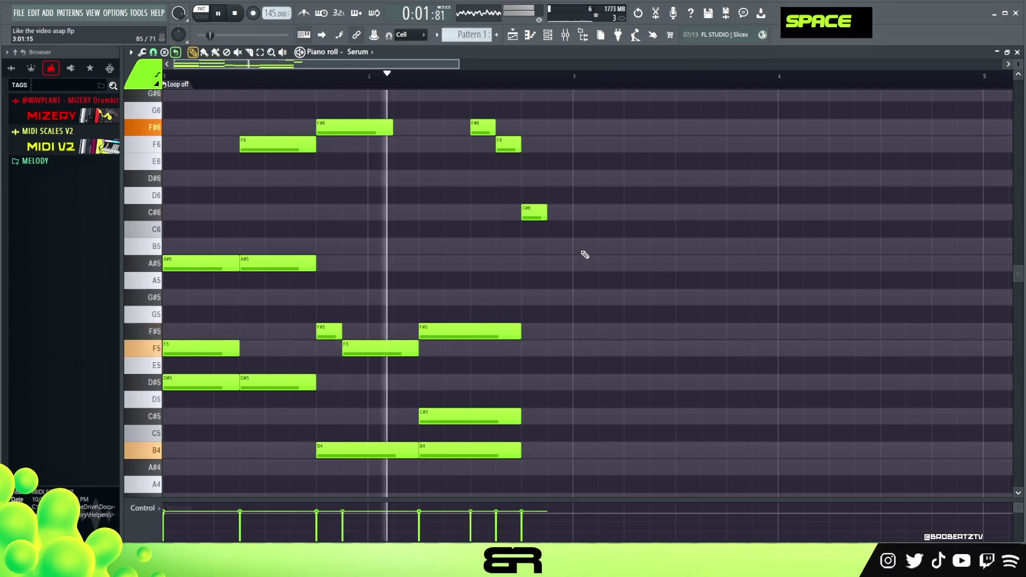
key(space)
Duplicate the whole two-bar pattern into bars 3 and 4, and delete the long F#6 from the copy.
key(ctrl+a)
drag(189, 270, 599, 273)
right_click(599, 273)
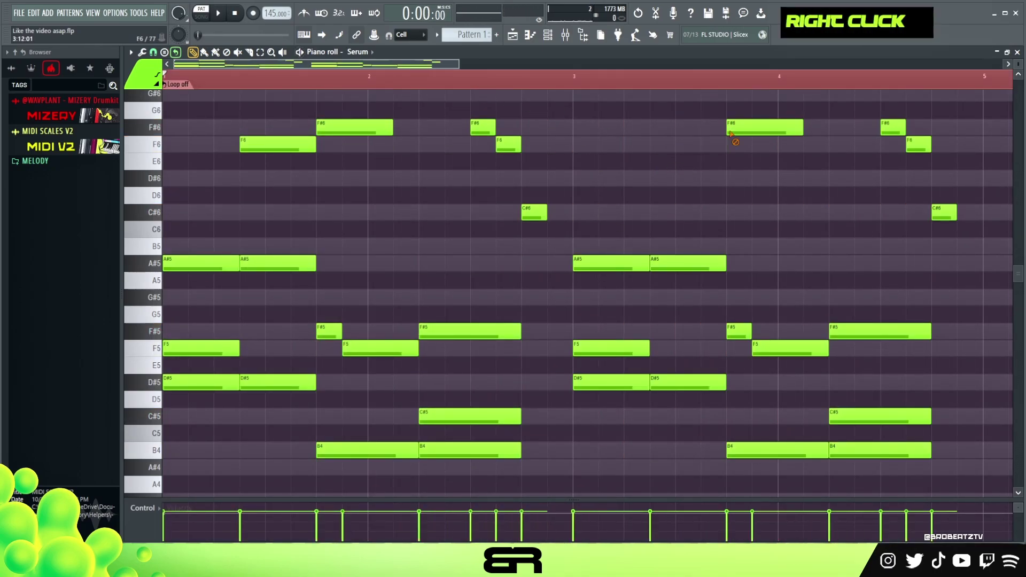
scroll(861, 258, up, 3)
scroll(828, 259, down, 3)
scroll(798, 259, up, 6)
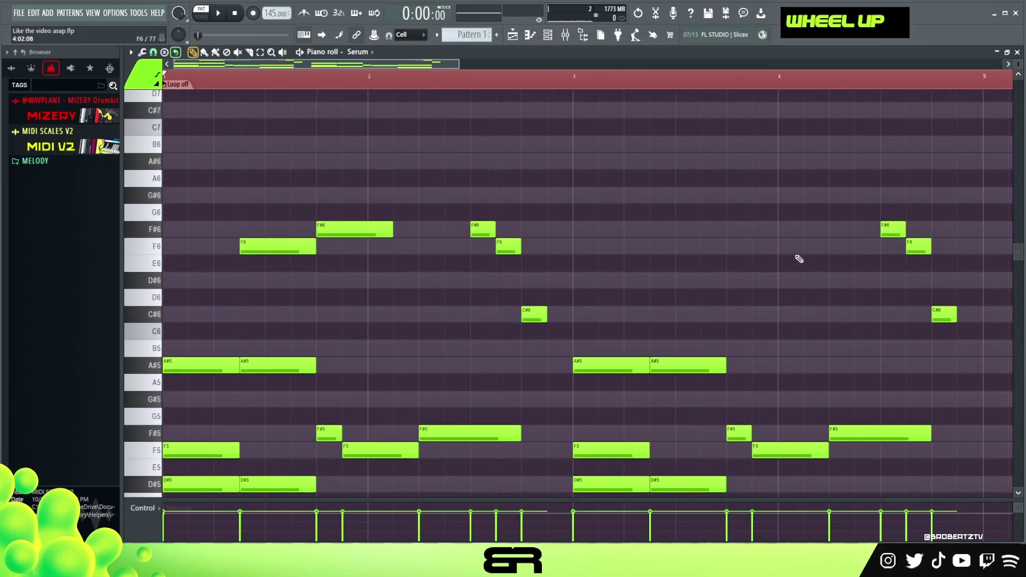
scroll(799, 258, down, 9)
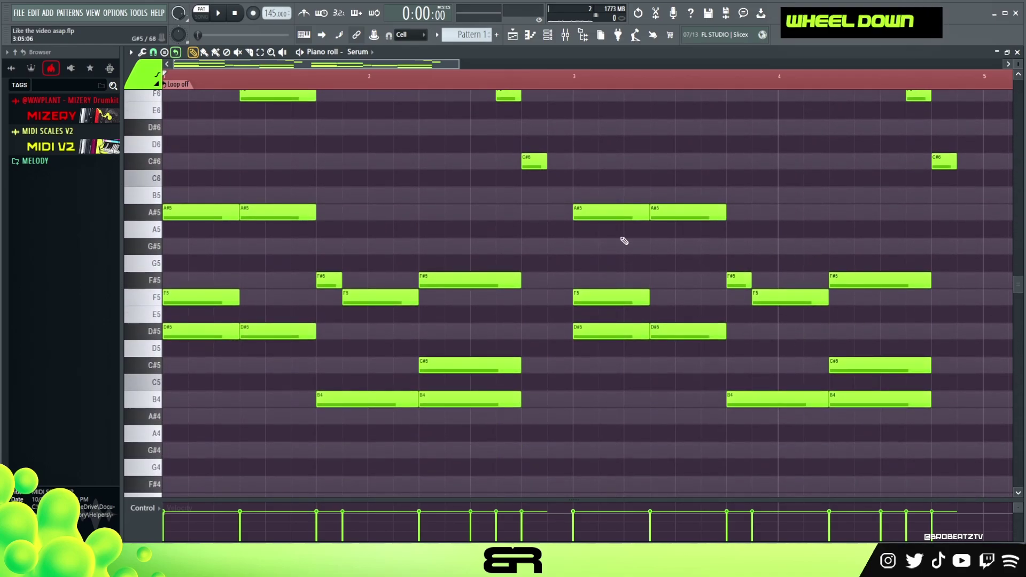
Try adding two-step G#5, F#5 and F5 notes on bar 3's second chord and a short C#5 under the following F5.
click(654, 247)
click(658, 280)
click(656, 297)
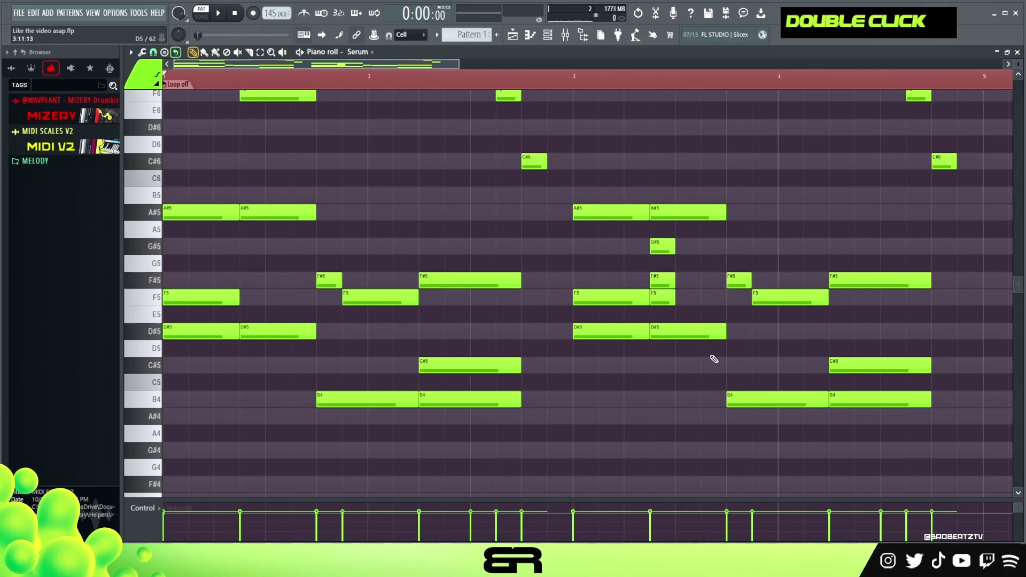
ctrl+click(764, 365)
ctrl+shift+click(780, 298)
ctrl+shift+click(739, 280)
ctrl+shift+click(695, 331)
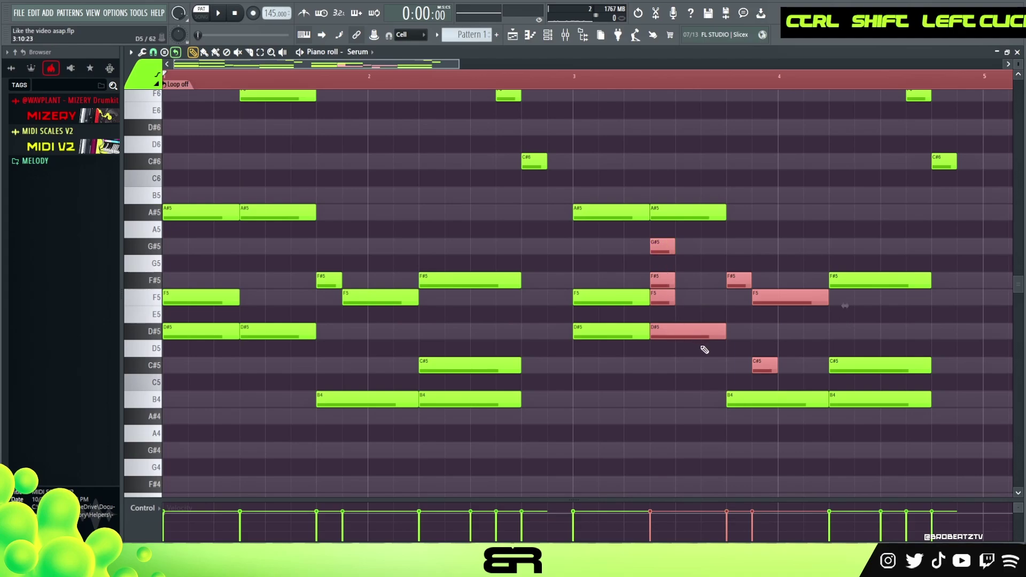
ctrl+shift+right_click(744, 348)
key(ctrl+alt+z)
key(ctrl+alt+z)
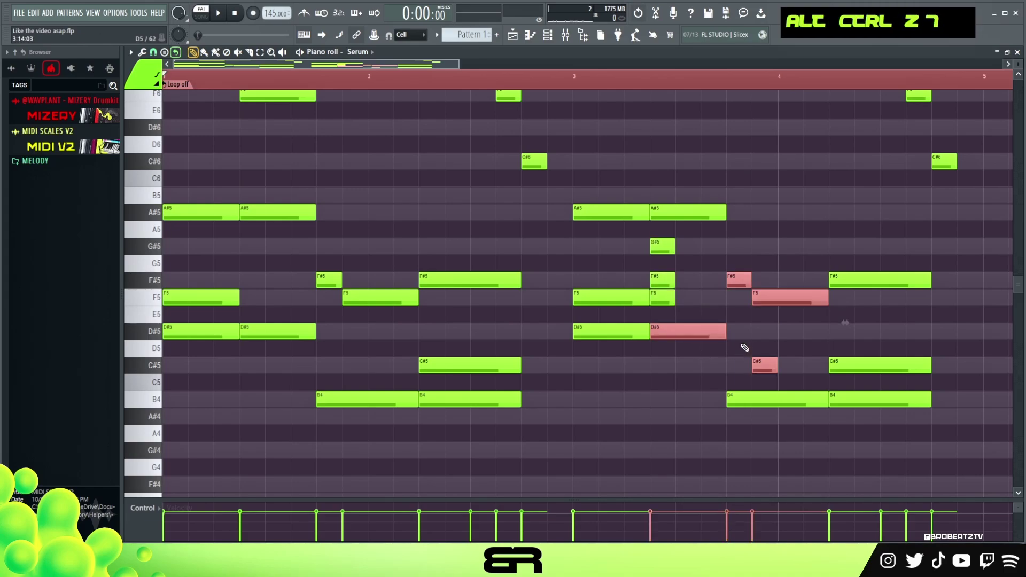
Delete the trial C#5, F5, F#5 and G#5 notes from bar 3.
right_click(726, 368)
right_click(759, 371)
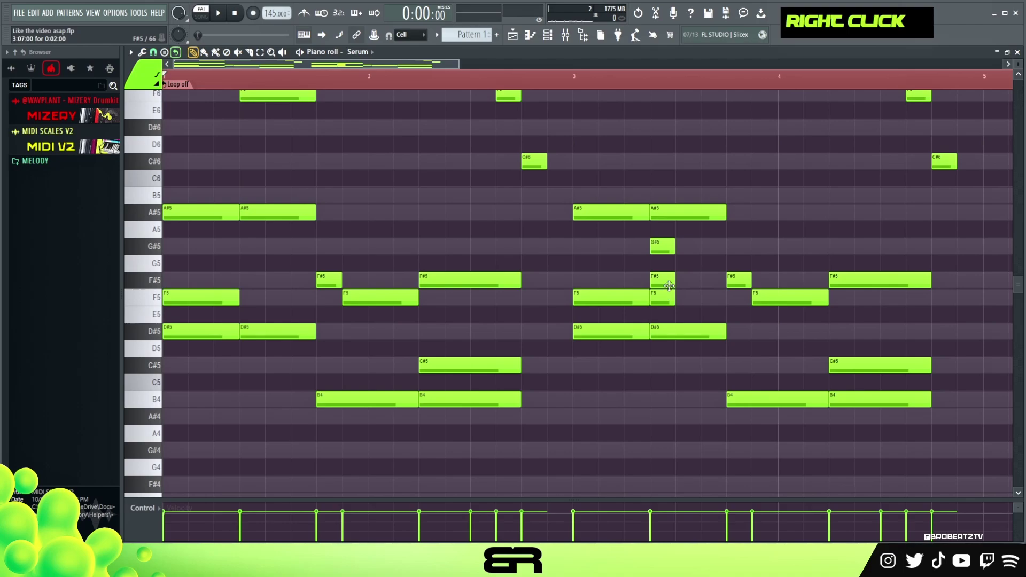
right_click(664, 299)
right_click(663, 281)
scroll(679, 294, up, 1)
right_click(661, 301)
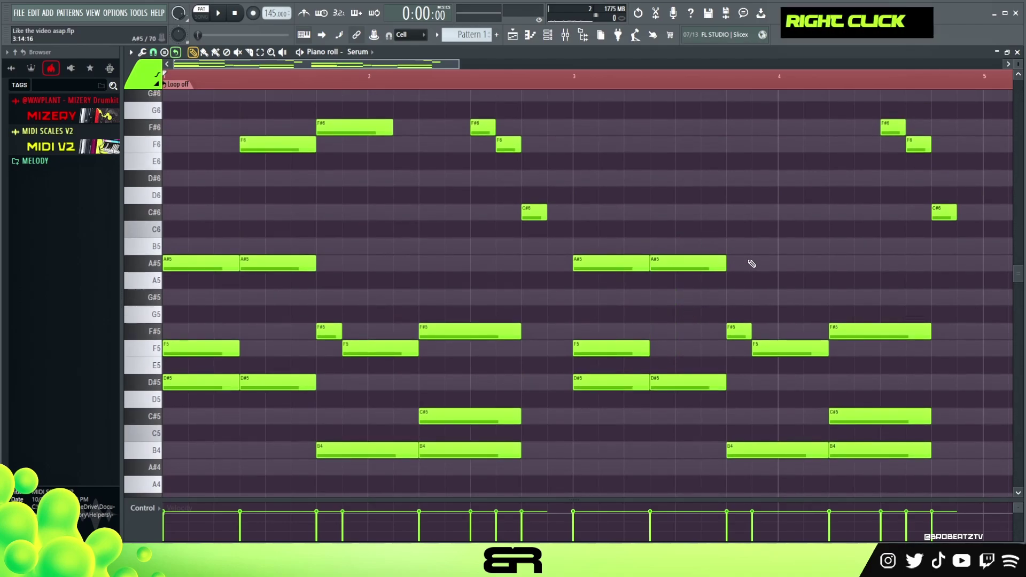
Add a six-step F5 to the second chord in bar 3.
click(635, 346)
drag(691, 349, 664, 348)
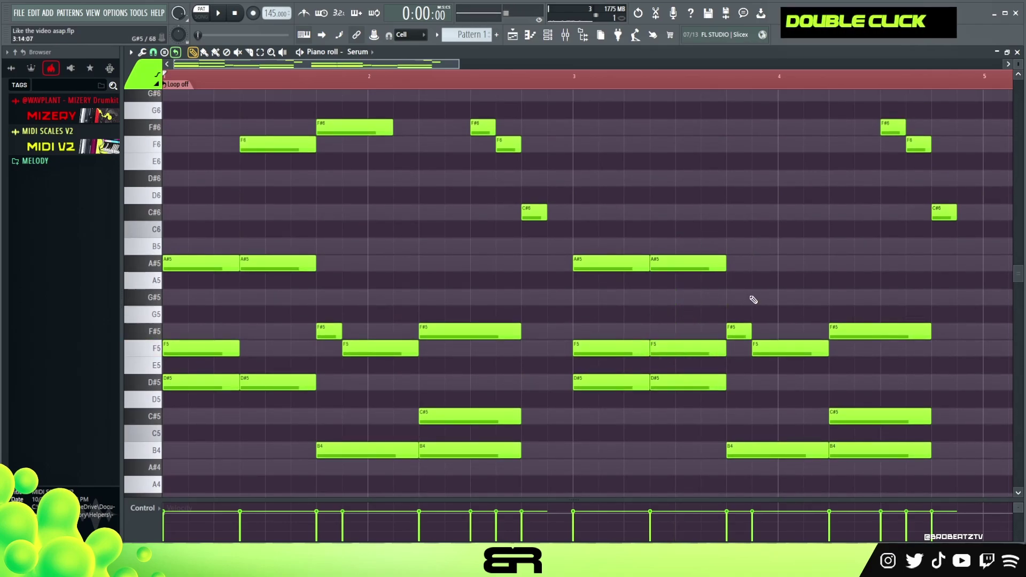
scroll(885, 251, up, 1)
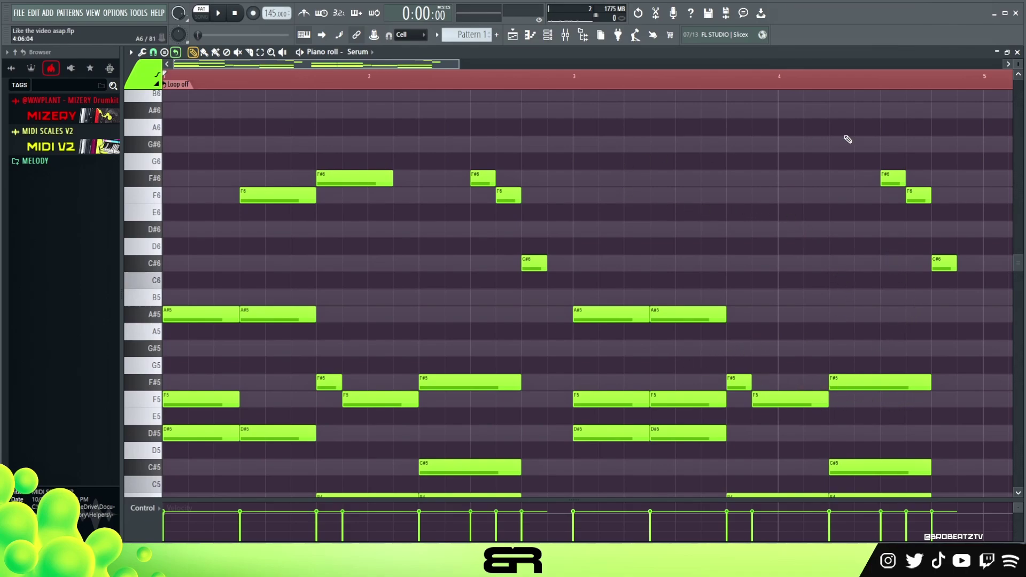
Raise the three short closing notes in bar 4 to G#6, F#6 and F6.
drag(893, 178, 893, 144)
drag(919, 196, 919, 178)
click(943, 263)
drag(943, 263, 943, 196)
double_click(913, 179)
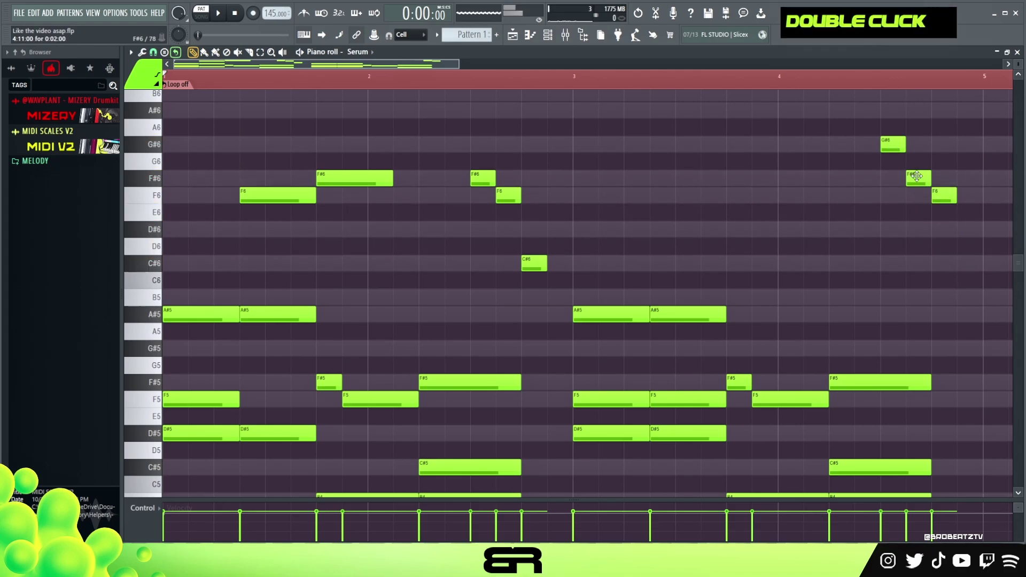
Clear the time selection and play back the four-bar pattern from the start.
mouse_move(459, 64)
mouse_down()
mouse_move(475, 64)
mouse_move(462, 64)
mouse_up()
drag(1018, 64, 1018, 67)
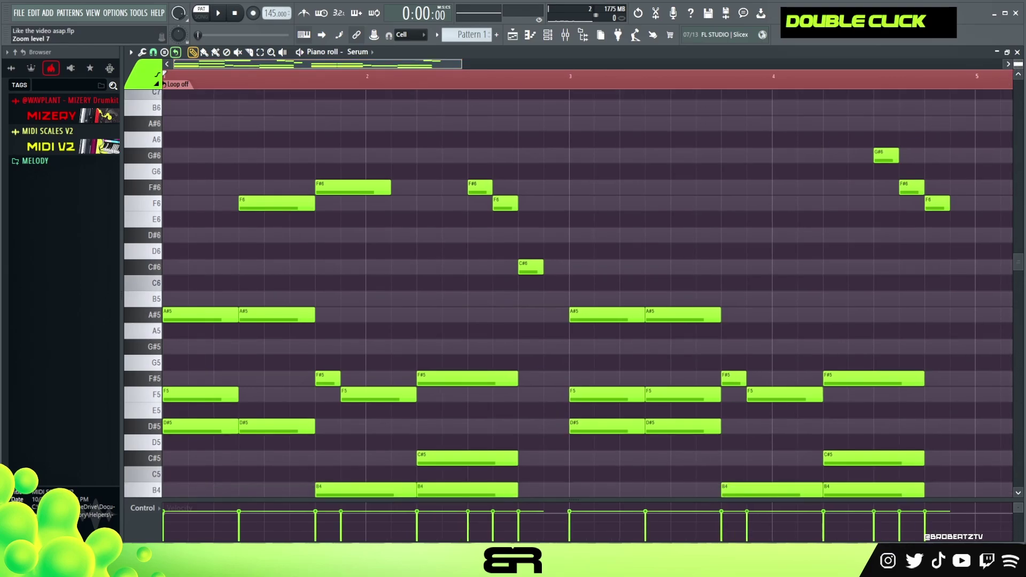
drag(1020, 259, 1019, 267)
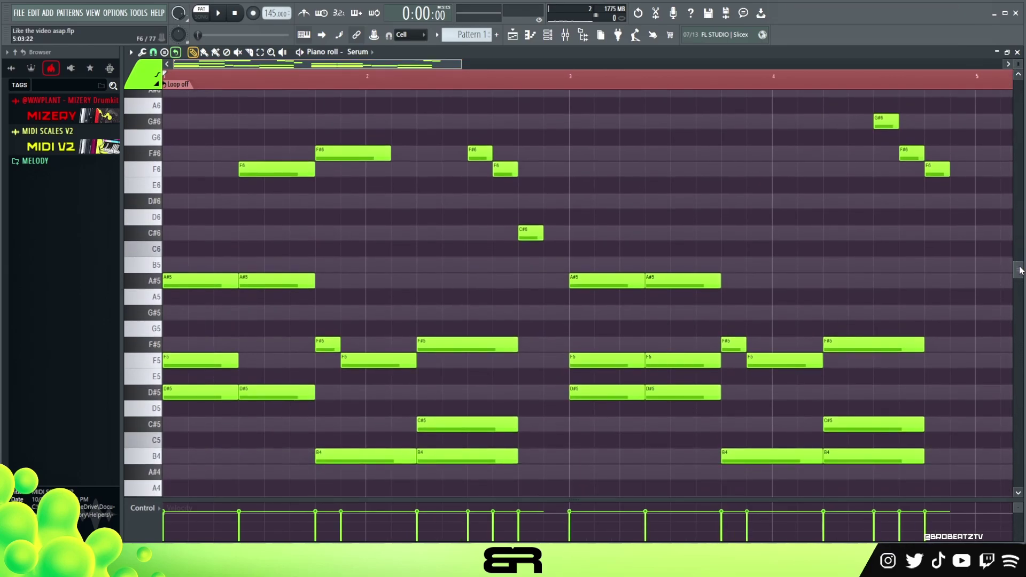
double_click(430, 87)
key(space)
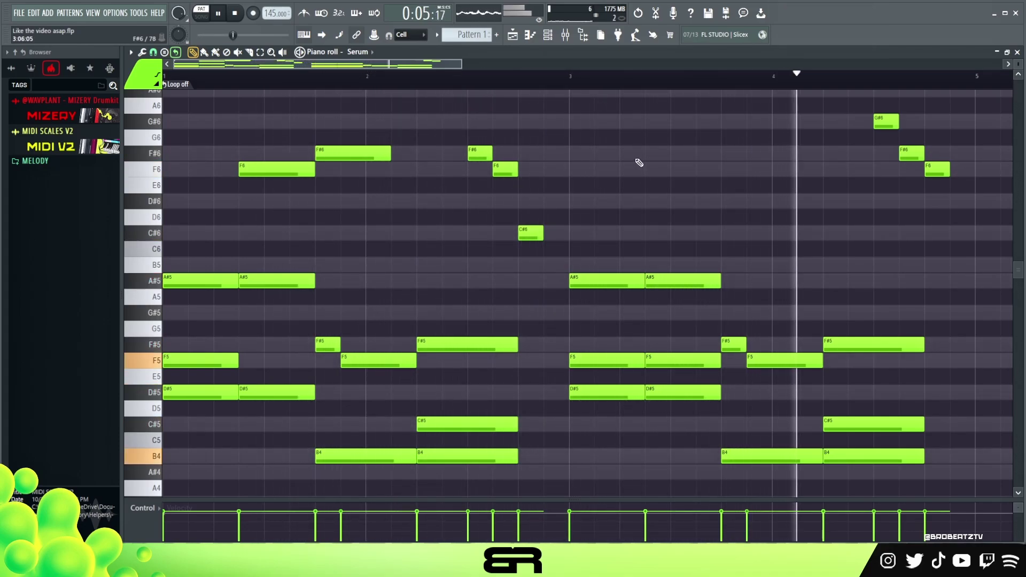
Stop playback and bring the channel rack forward to review the first two Serum channels.
key(space)
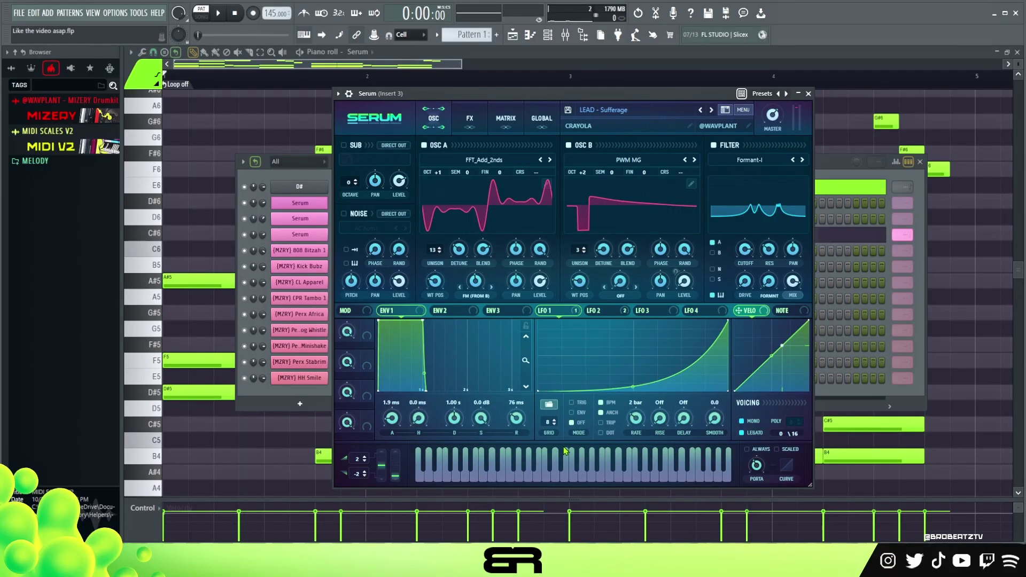
double_click(267, 168)
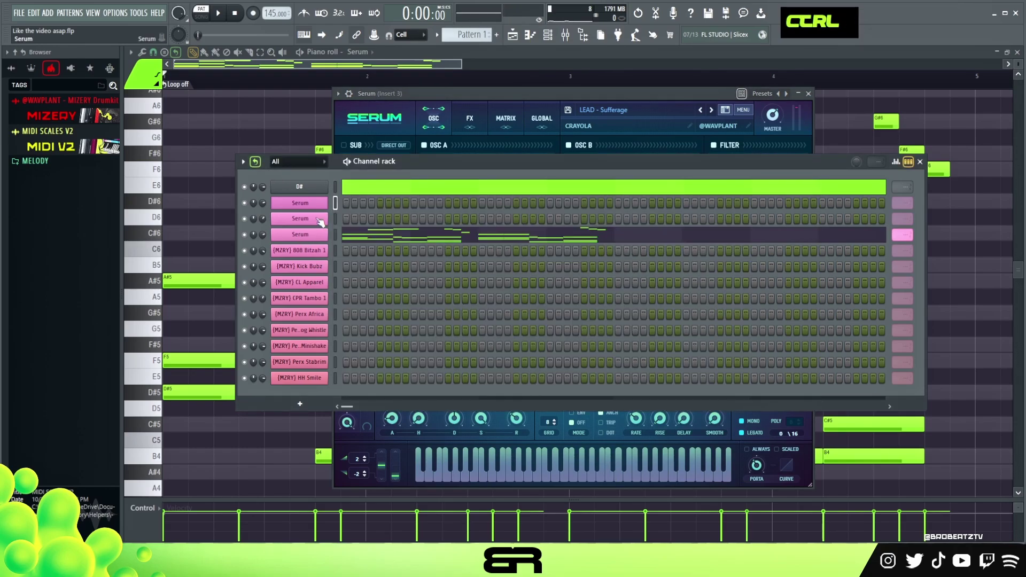
ctrl+click(319, 221)
ctrl+click(322, 205)
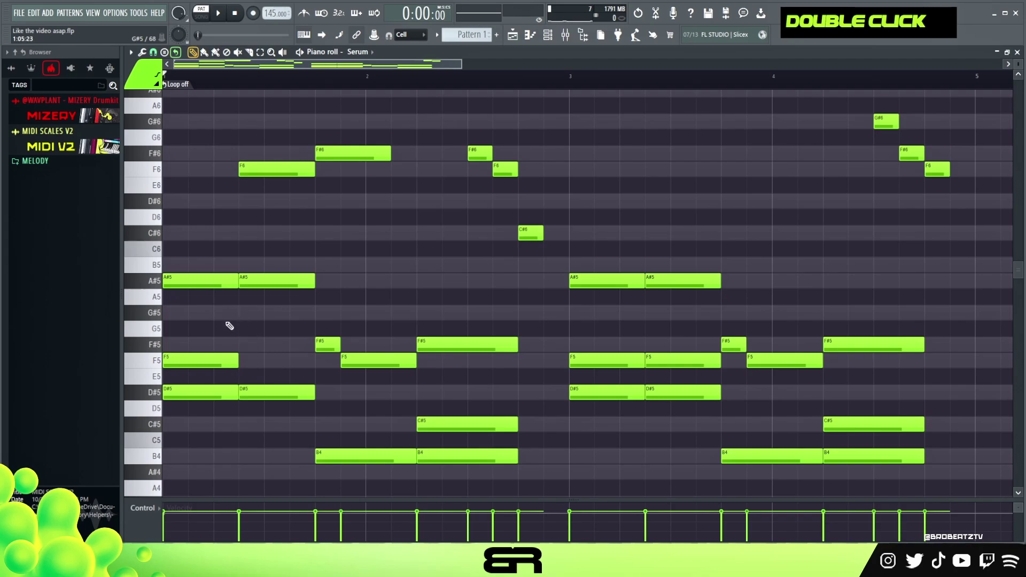
Examine the chords' top notes by selecting A#5, F#5 and F5 in the first bar, and clear the selection.
ctrl+click(265, 284)
drag(275, 286, 187, 435)
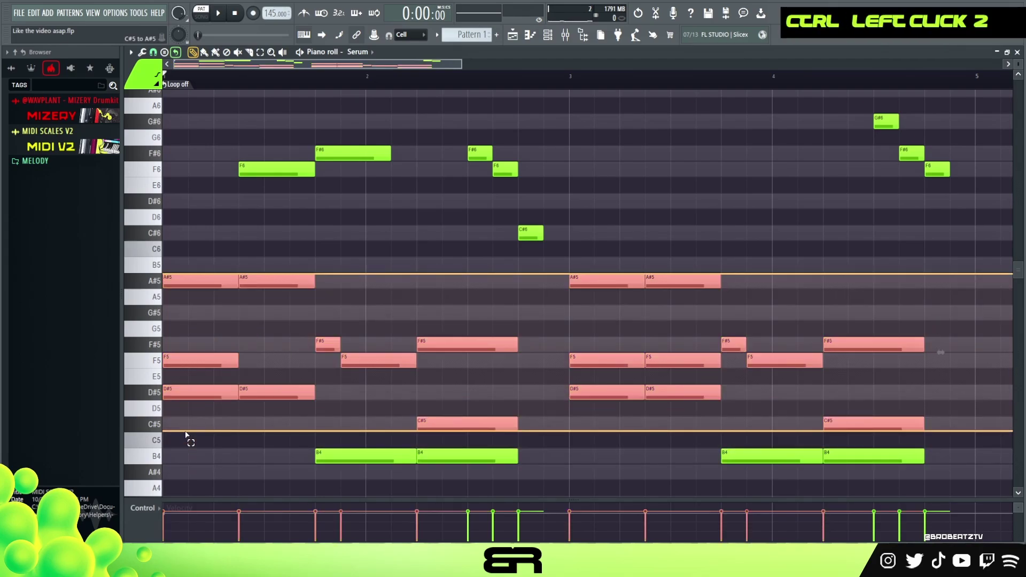
ctrl+click(187, 435)
ctrl+click(199, 280)
ctrl+click(206, 288)
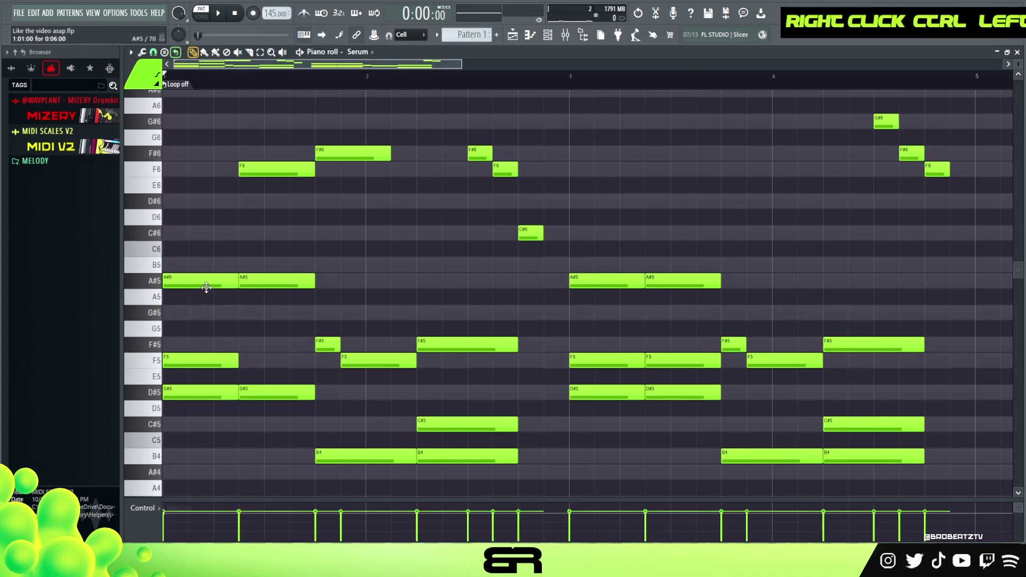
ctrl+click(276, 285)
ctrl+shift+click(327, 344)
ctrl+shift+click(357, 363)
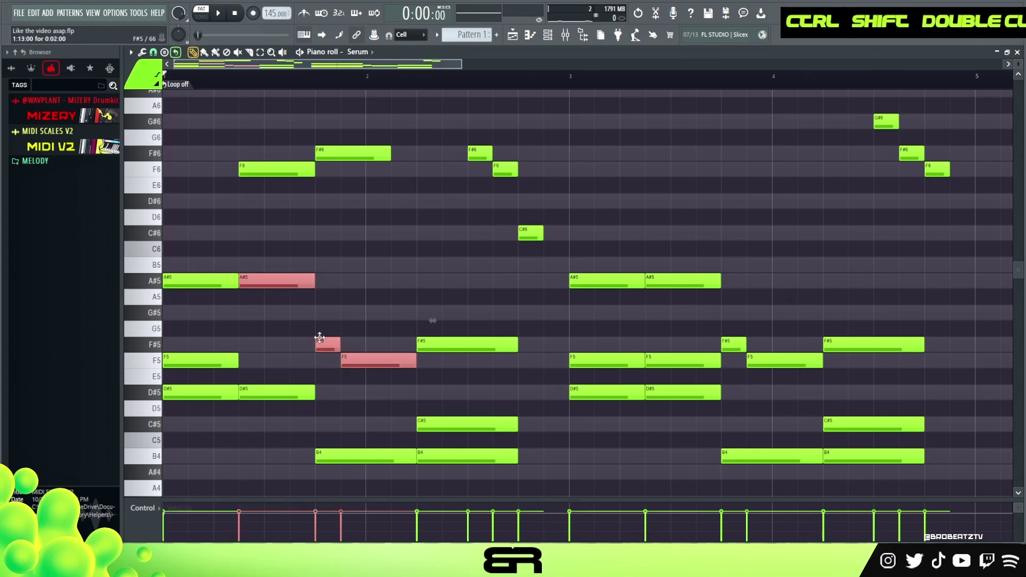
key(ctrl+Up)
key(ctrl+Down)
right_click(363, 318)
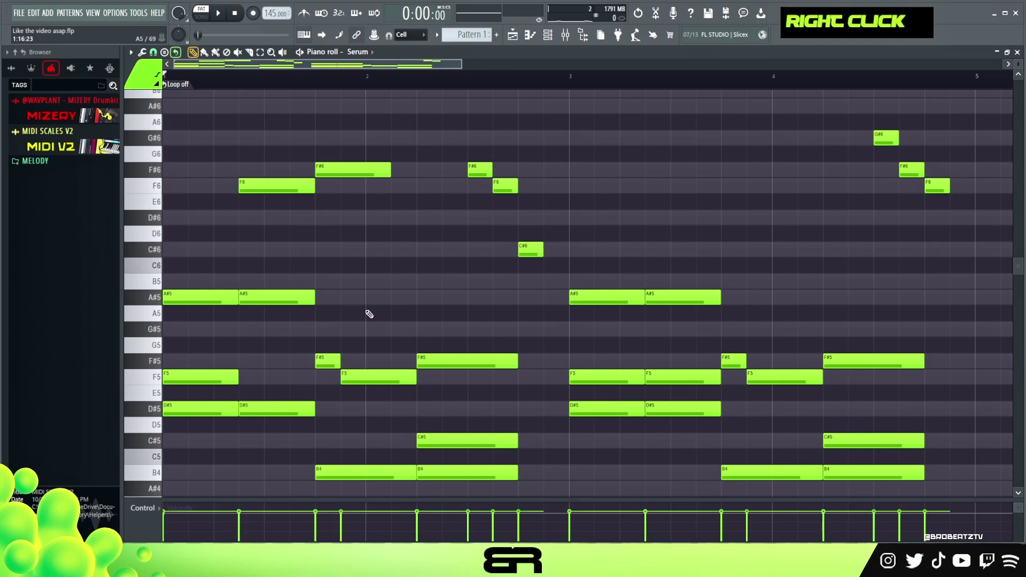
Open the first Serum channel's piano roll and place a twelve-step A#5 at the start of bar 1.
click(555, 38)
right_click(314, 215)
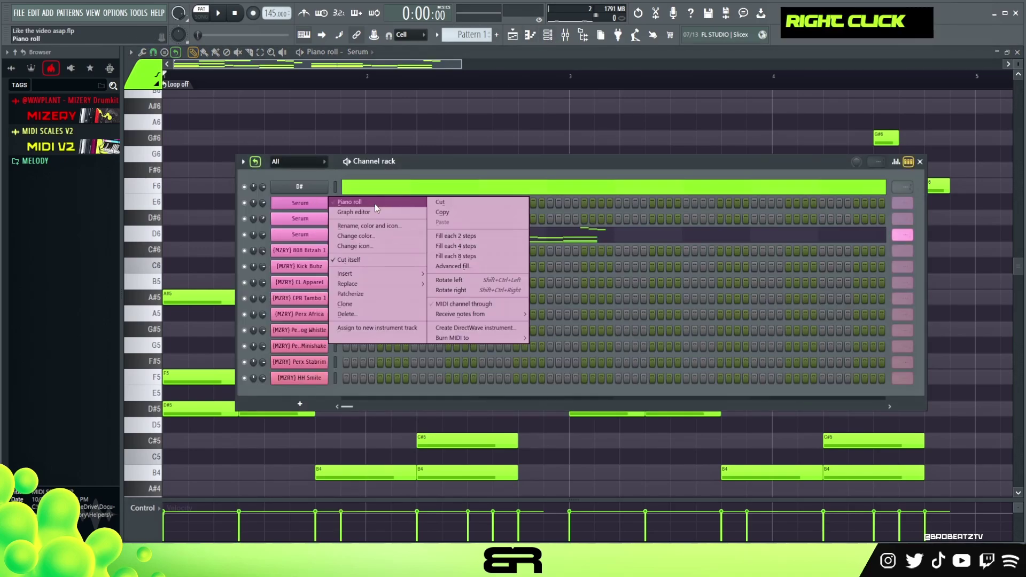
click(374, 204)
click(208, 298)
key(space)
key(space)
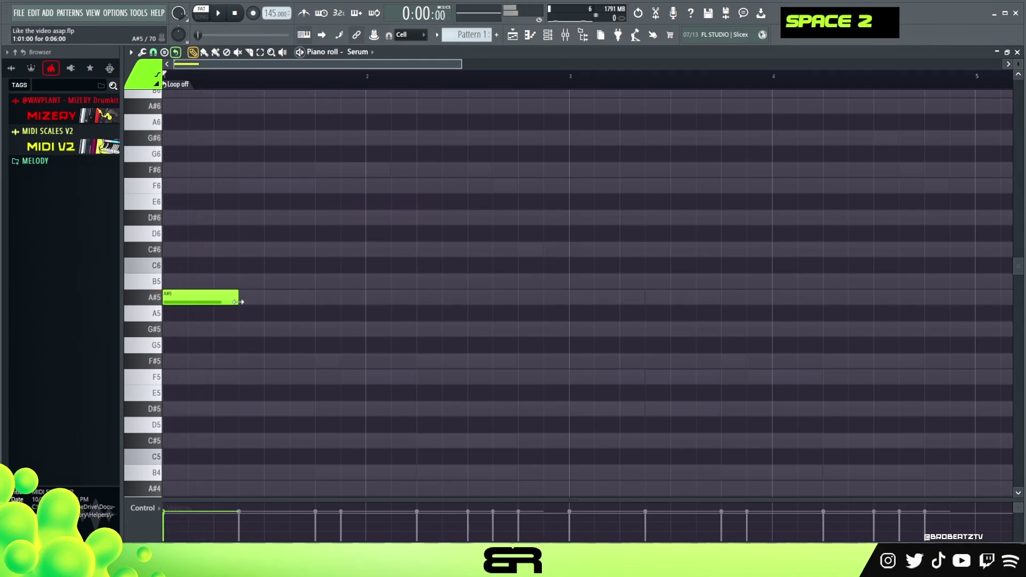
drag(237, 298, 300, 300)
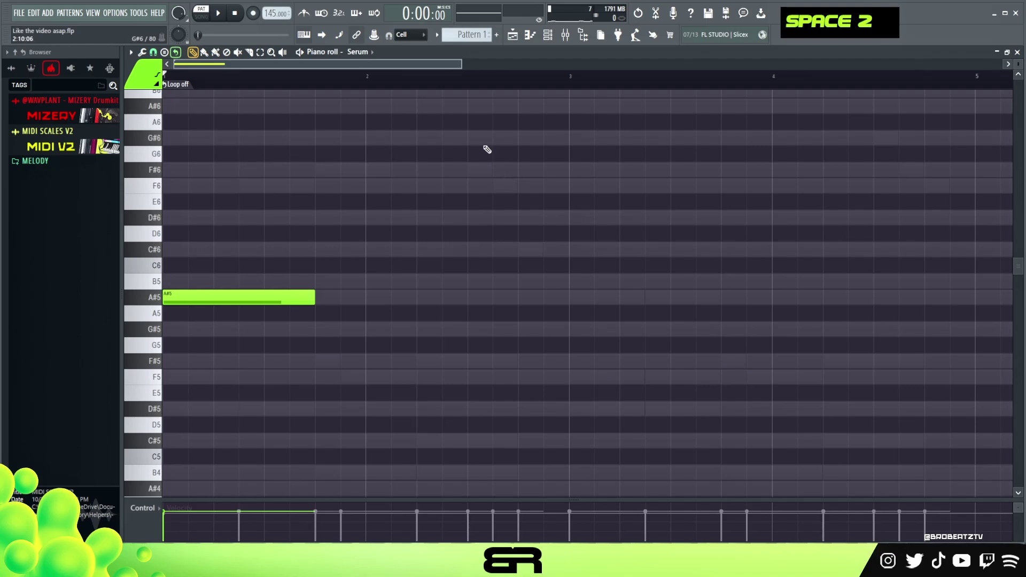
Add a two-step F#5 followed by a twelve-step F5 after the opening A#5, and play the phrase.
click(557, 34)
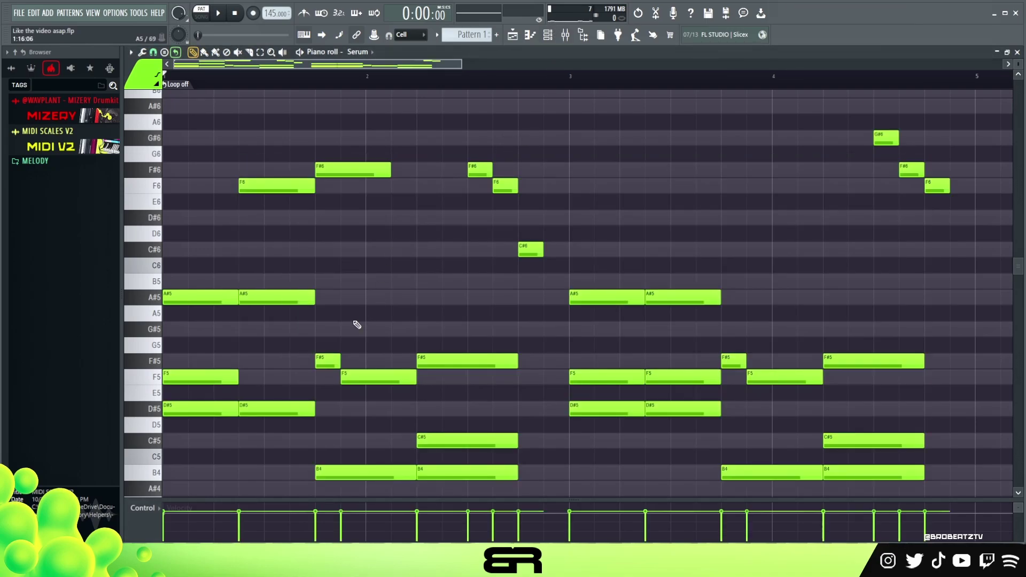
click(559, 34)
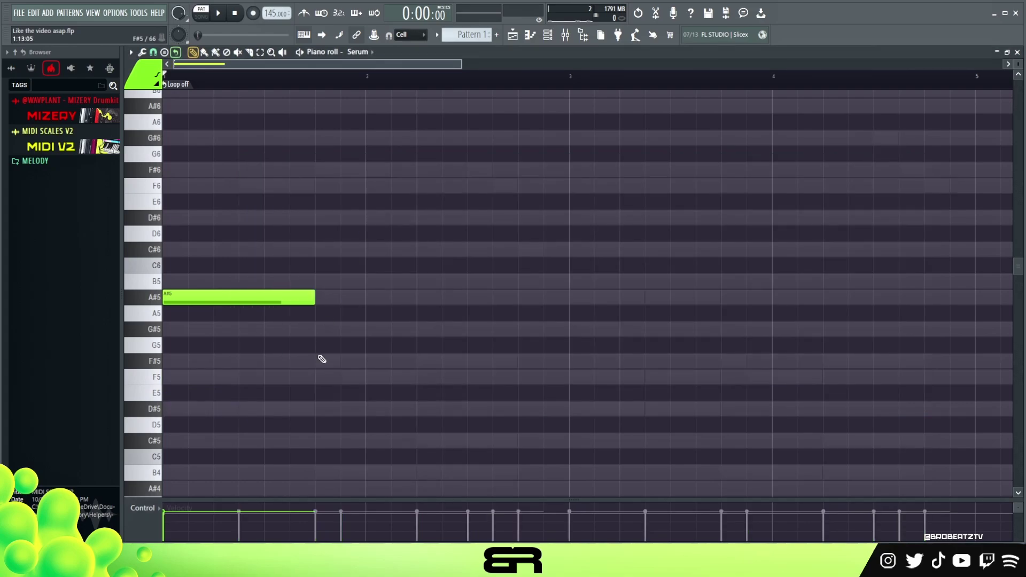
click(319, 358)
click(342, 377)
drag(508, 367, 477, 377)
key(shift+d)
right_click(398, 405)
key(space)
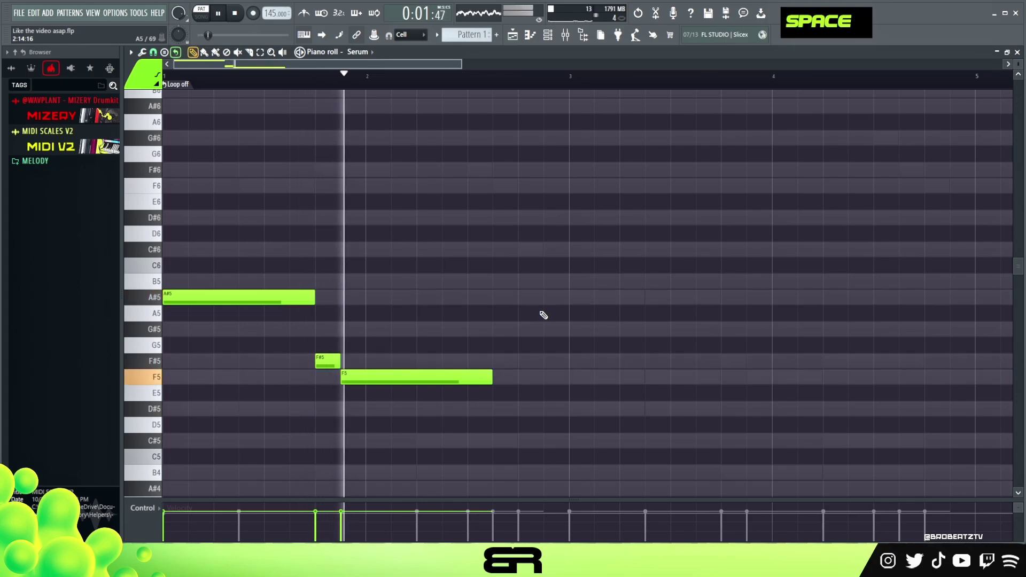
drag(490, 380, 486, 380)
key(space)
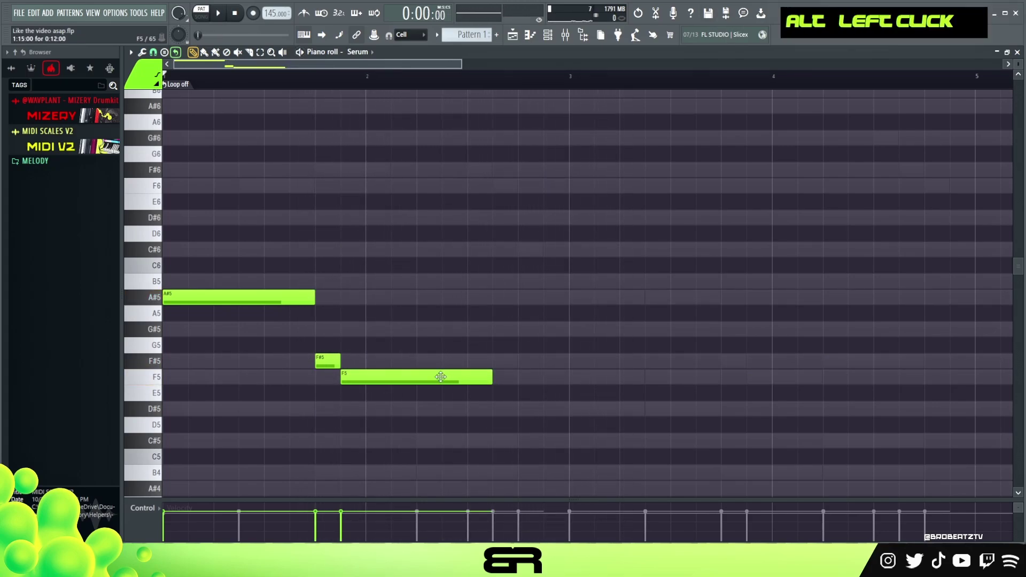
Duplicate the whole A#5, F#5, F5 phrase so the copy starts at bar 3, and start playback.
key(ctrl+a)
drag(194, 297, 612, 294)
key(space)
right_click(721, 350)
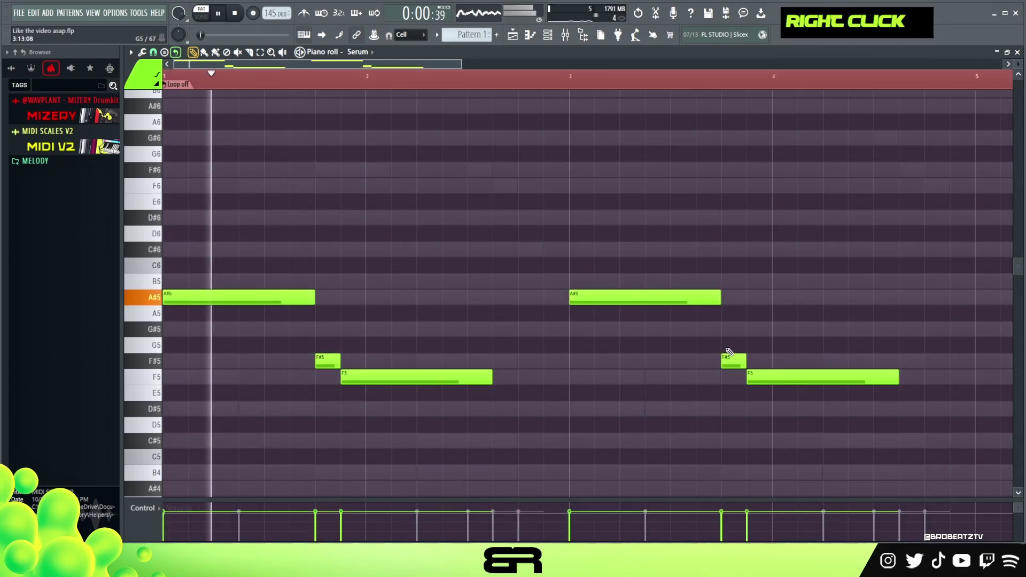
Shorten the copied F5 to about six steps and add an F#5 about eight steps long in bar 4.
drag(899, 380, 832, 382)
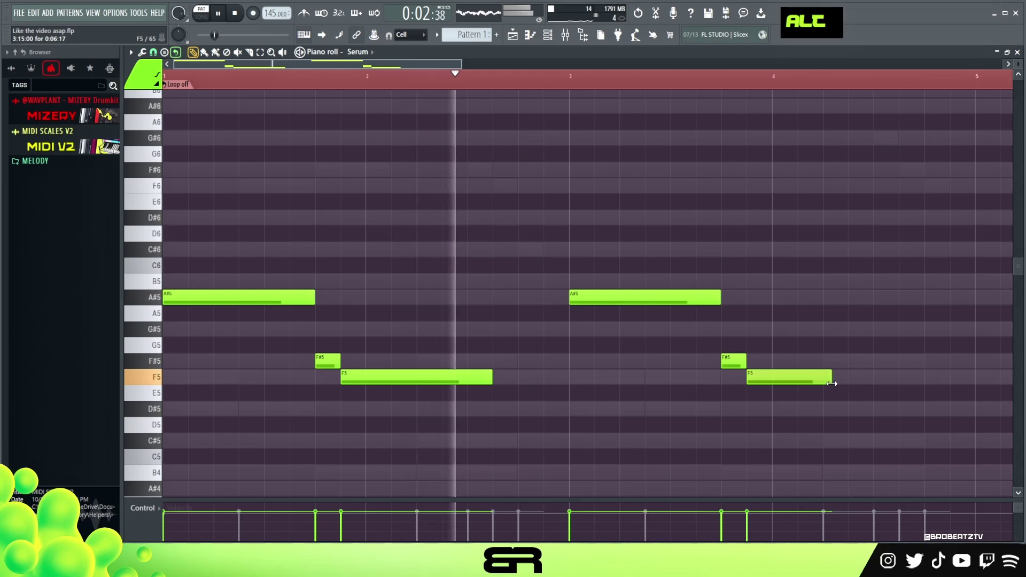
alt+click(825, 361)
mouse_move(908, 364)
mouse_down()
mouse_move(895, 364)
mouse_move(924, 364)
mouse_up()
key(space)
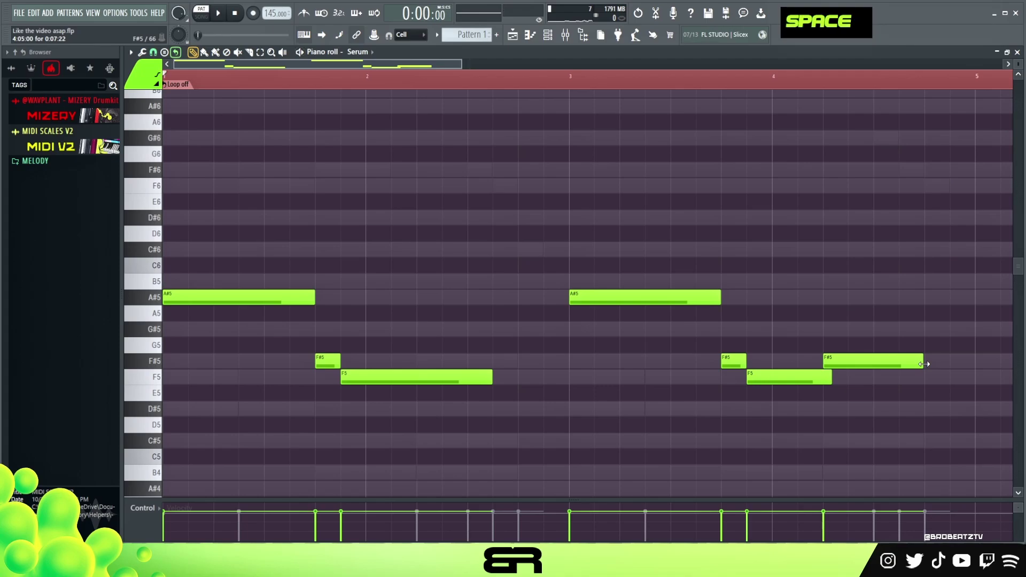
Copy the notes of the first Serum channel and paste them into the second Serum channel.
click(566, 35)
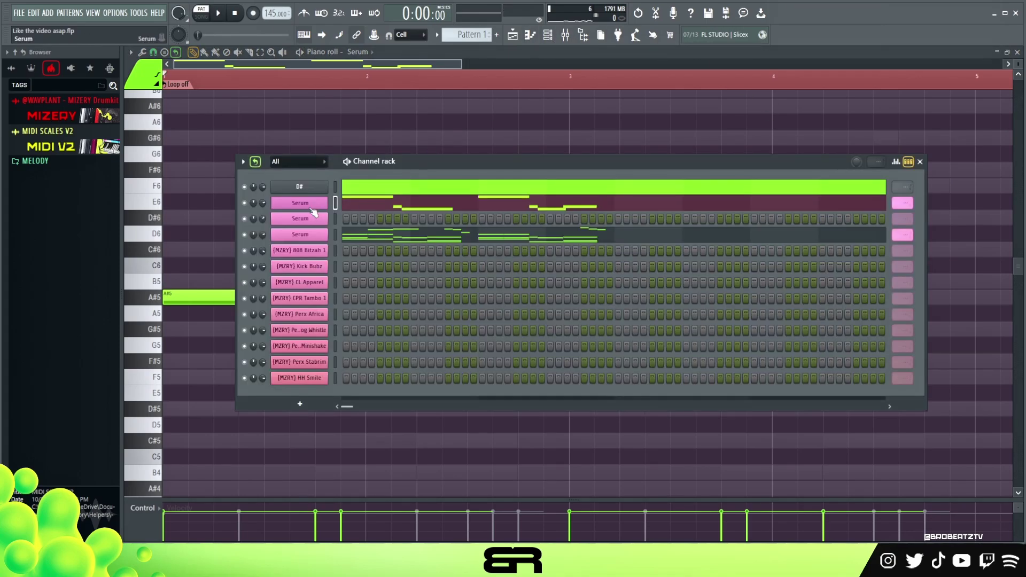
right_click(312, 204)
click(440, 214)
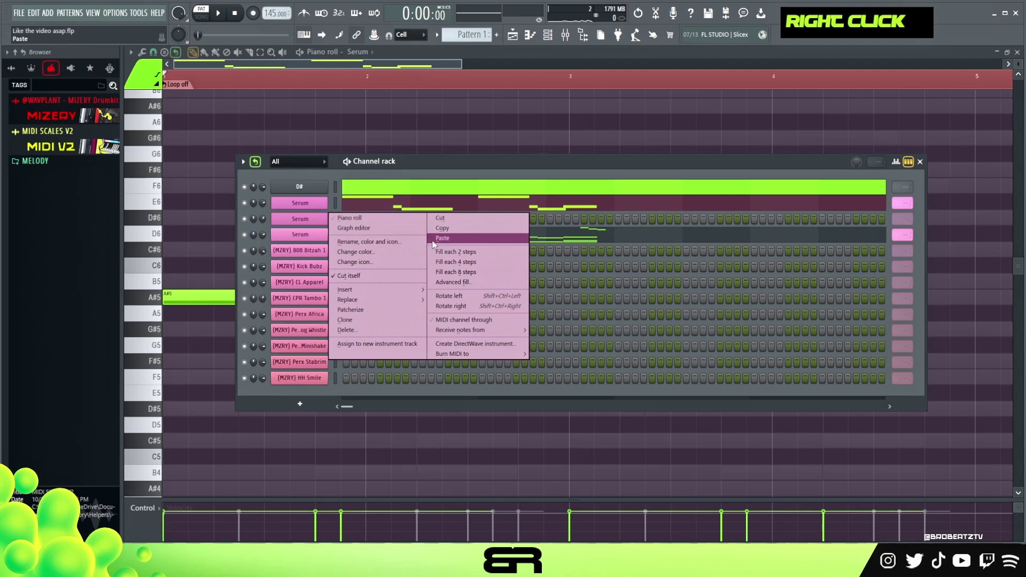
click(442, 238)
Play back the pattern repeatedly to hear the layered Serum channels with the chord channel.
key(space)
key(space)
key(space)
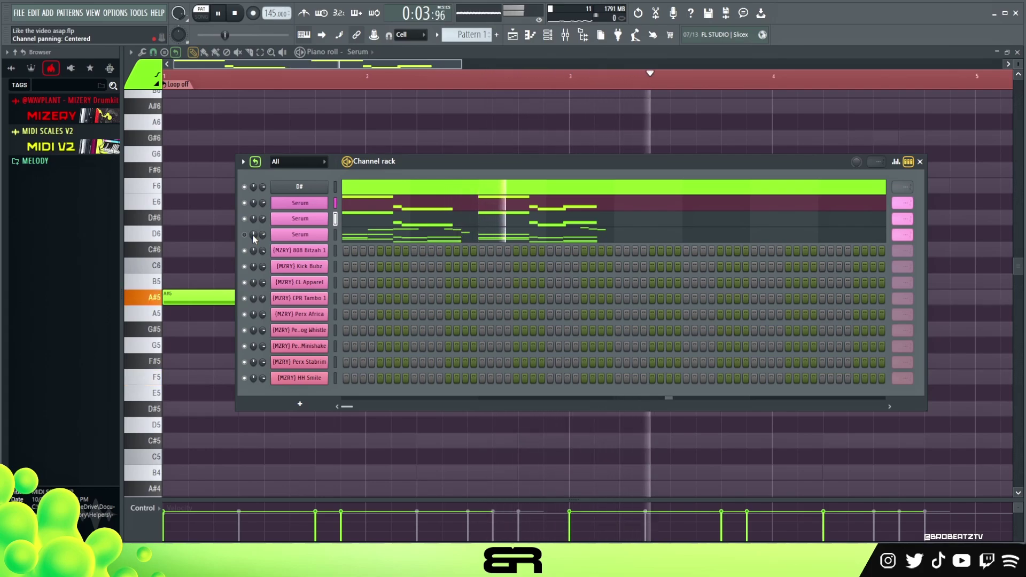
key(space)
key(space)
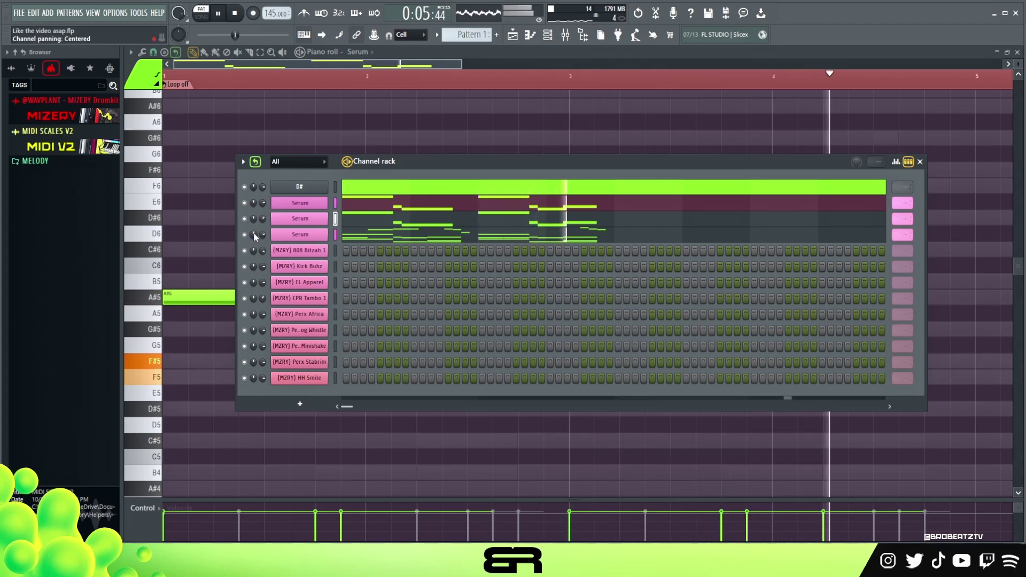
key(space)
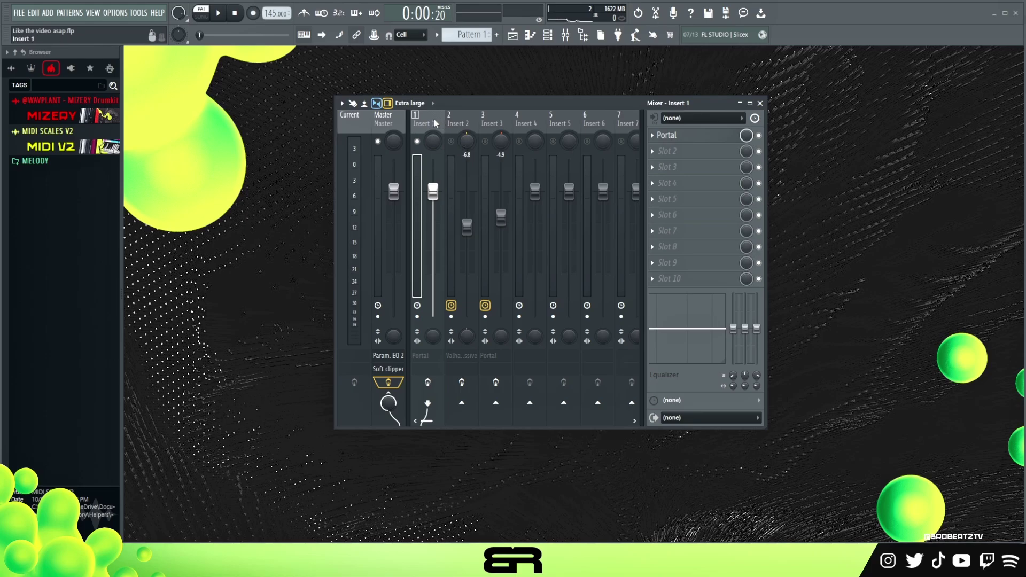
Audition Insert 1 in the mixer with its effects enabled, and inspect the Portal plugin's Crayon preset.
drag(461, 105, 454, 107)
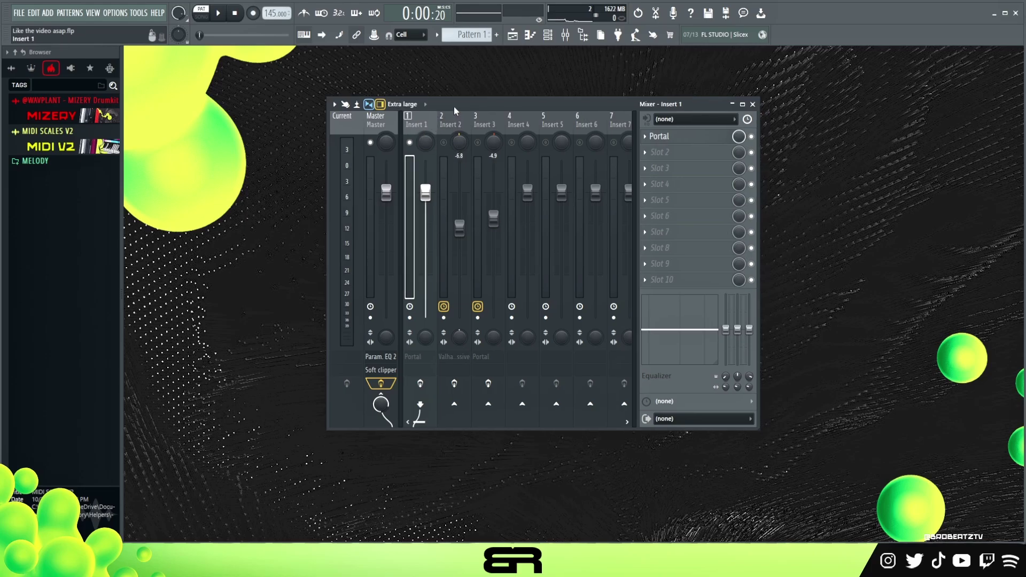
key(space)
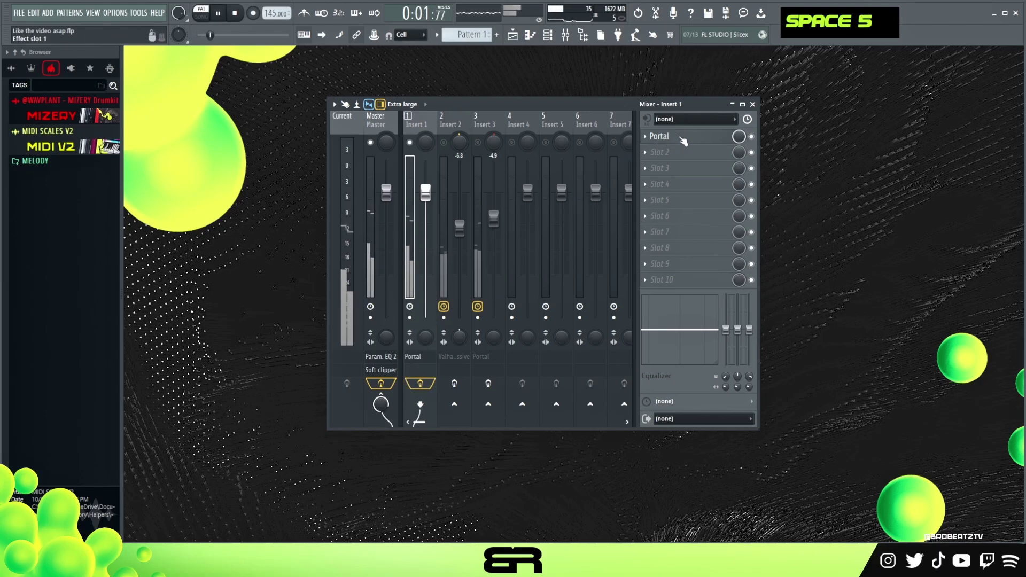
key(space)
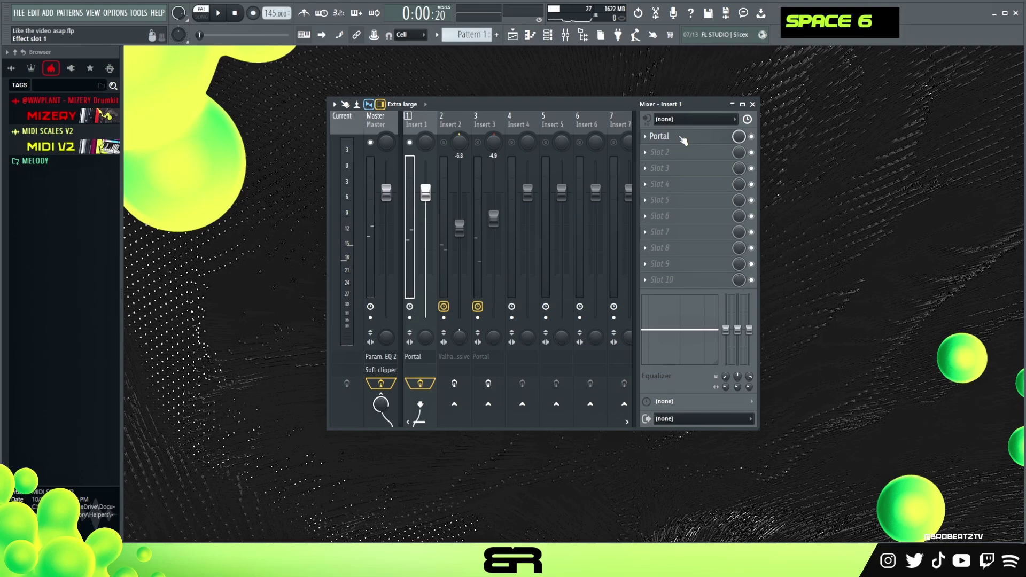
click(666, 137)
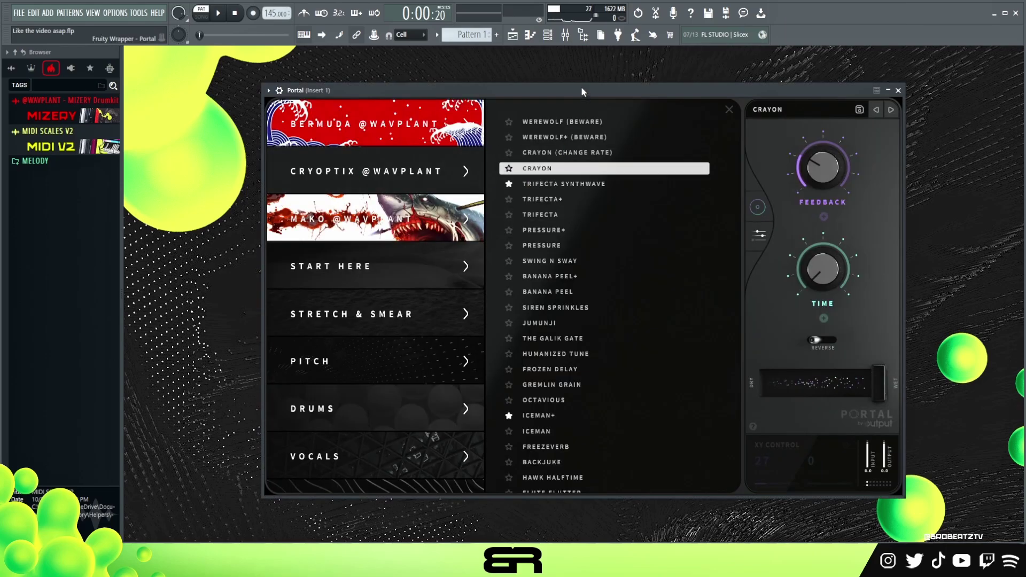
drag(581, 87, 536, 85)
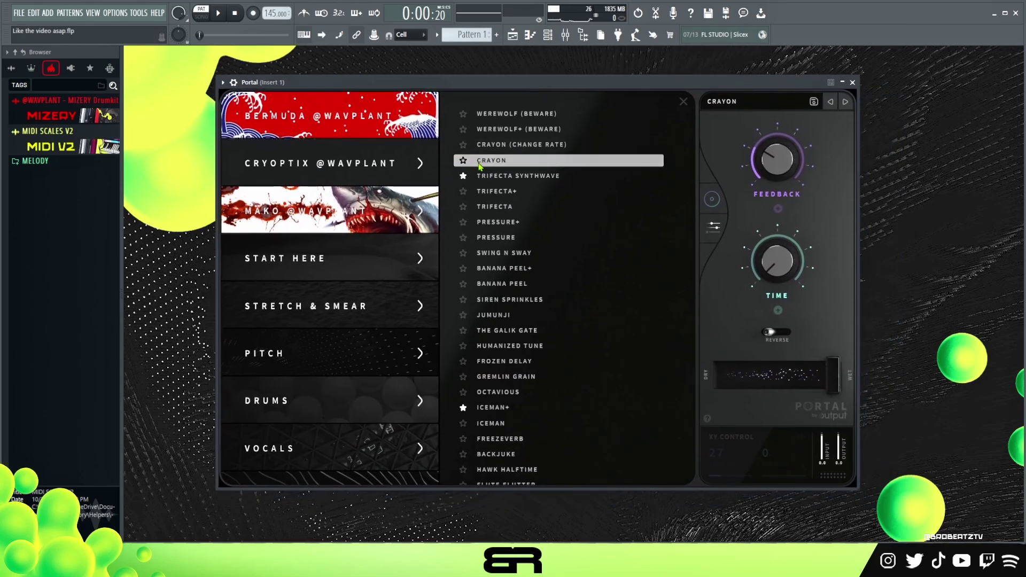
click(852, 82)
Audition Insert 2 with its effects enabled, and inspect the ValhallaSupermassive reverb settings.
click(438, 124)
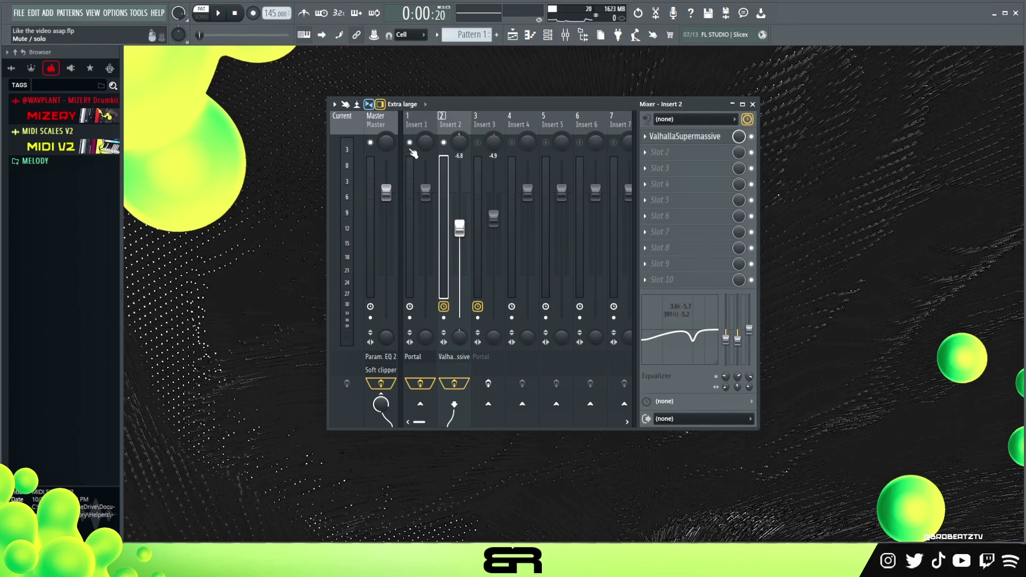
key(space)
key(space)
key(space)
key(space)
click(701, 140)
drag(571, 159, 570, 153)
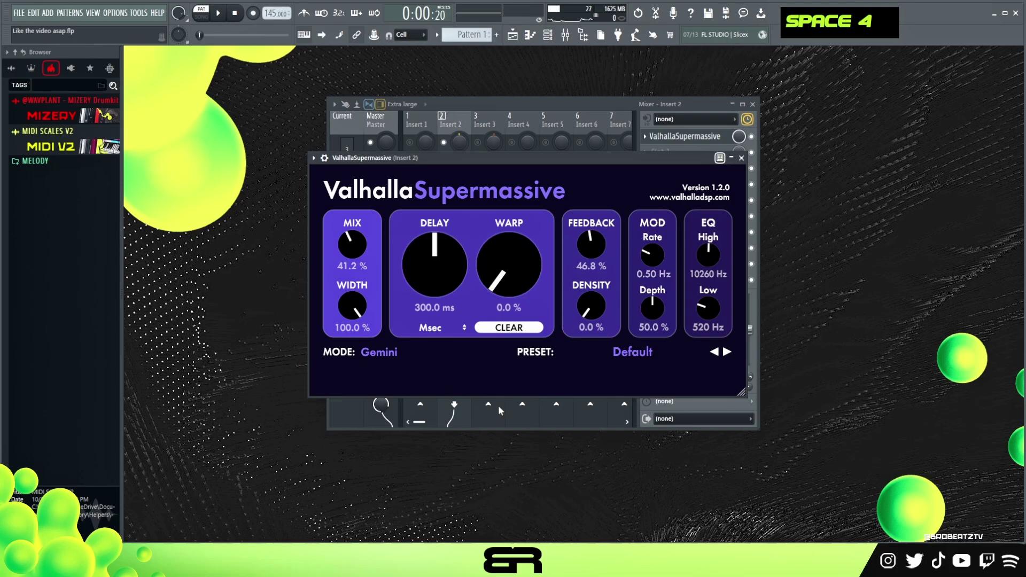
click(741, 158)
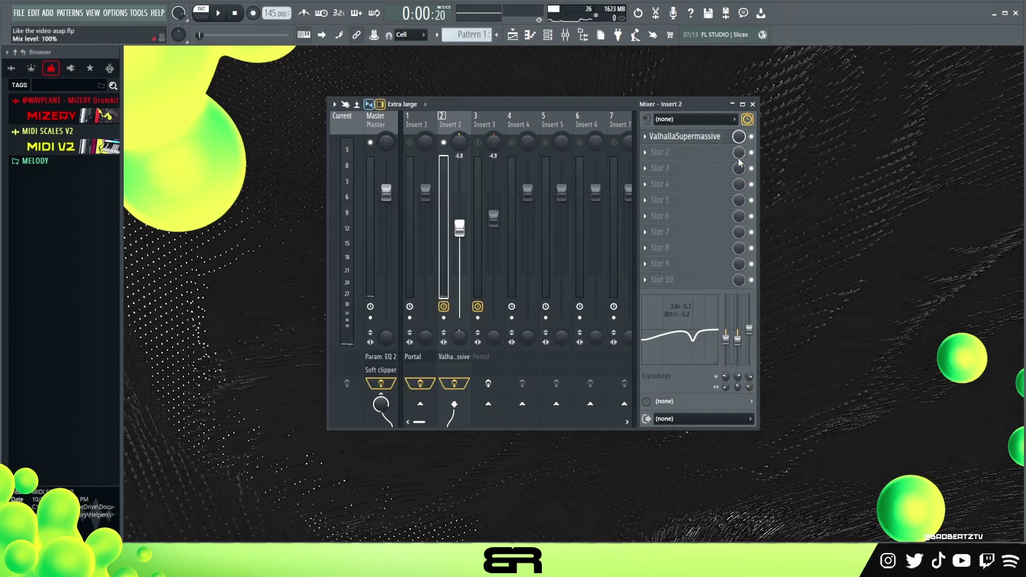
Audition Insert 3 with its effects off and on, and open Portal to inspect the Soft Reverse preset.
double_click(484, 125)
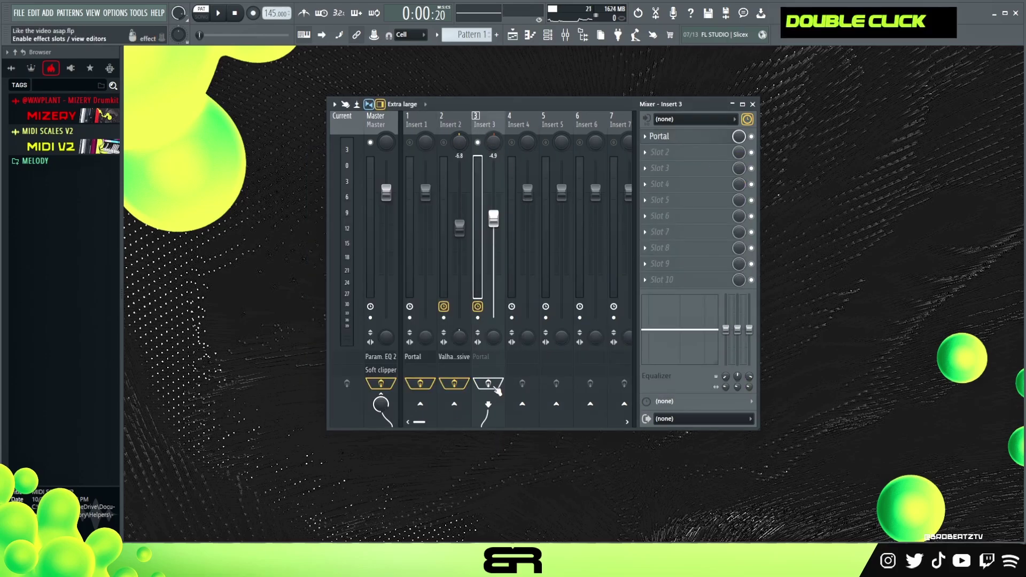
key(space)
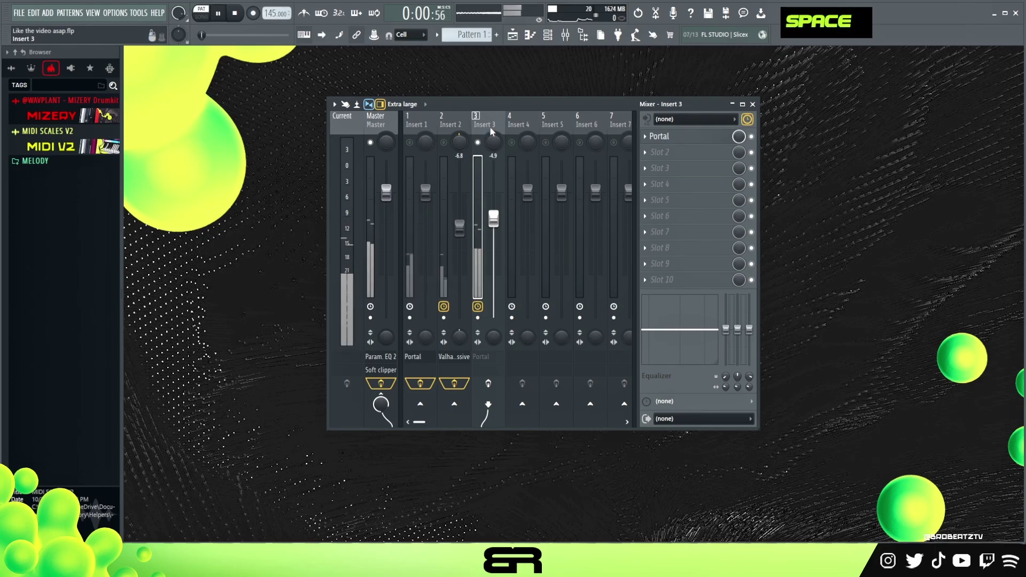
key(space)
key(space)
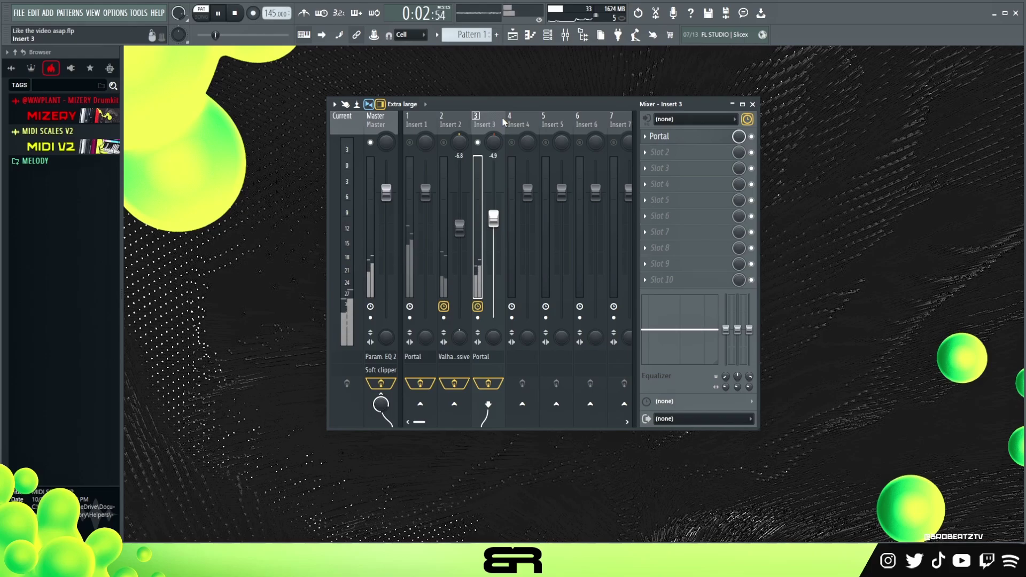
key(space)
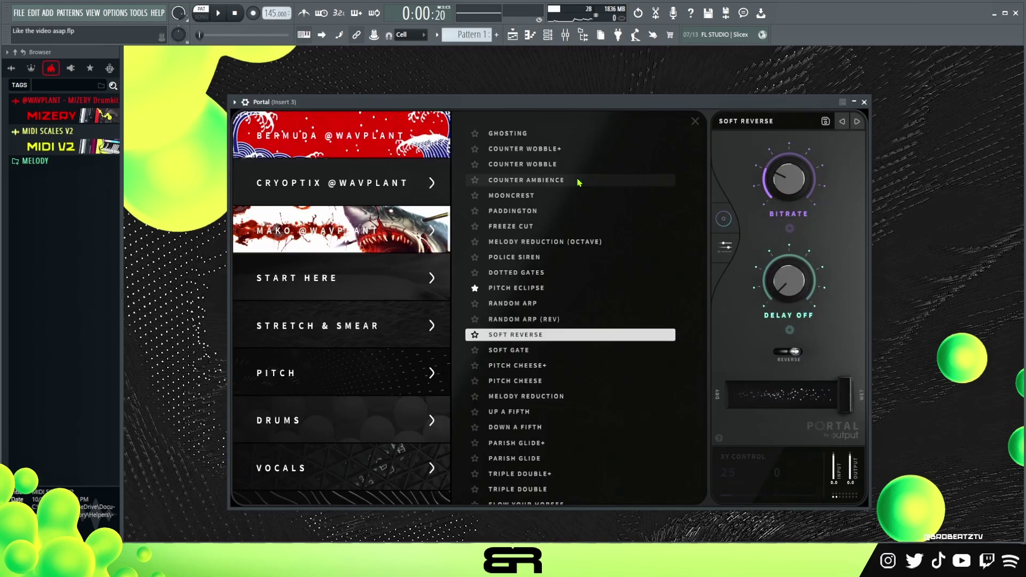
drag(574, 103, 570, 83)
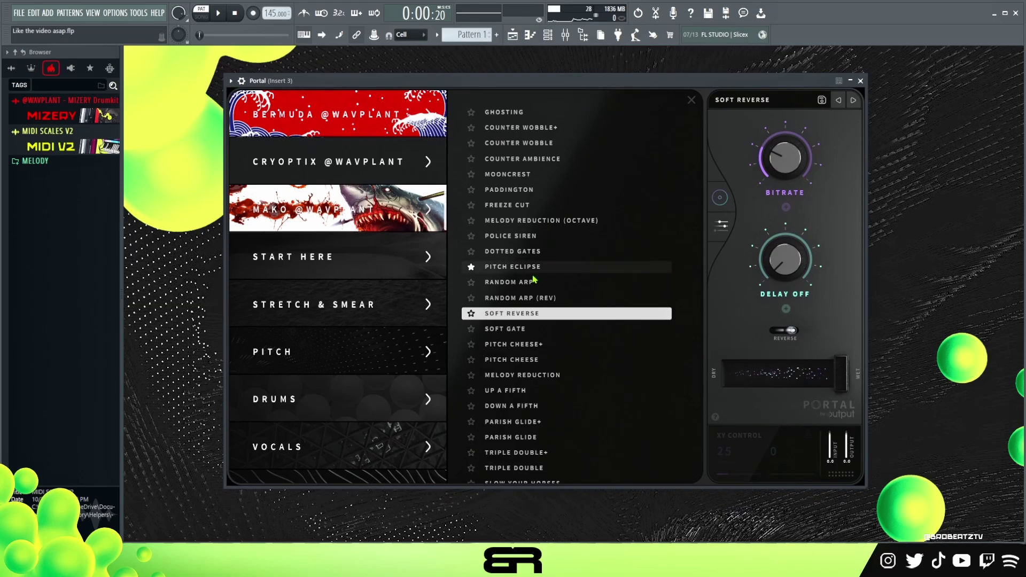
Close Portal, unsolo Insert 3 in the mixer, and play back all the Serum layers together.
click(861, 80)
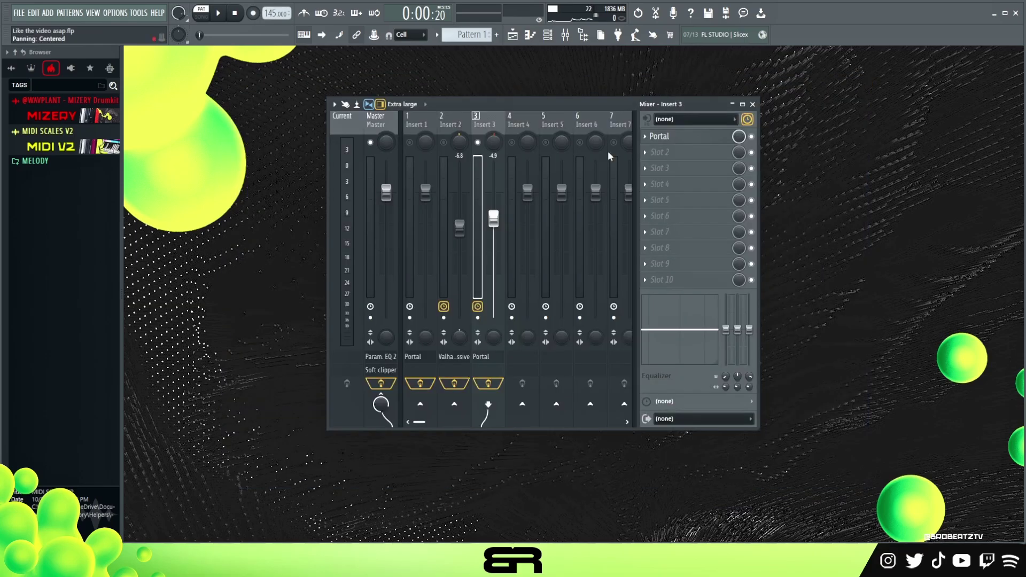
right_click(444, 142)
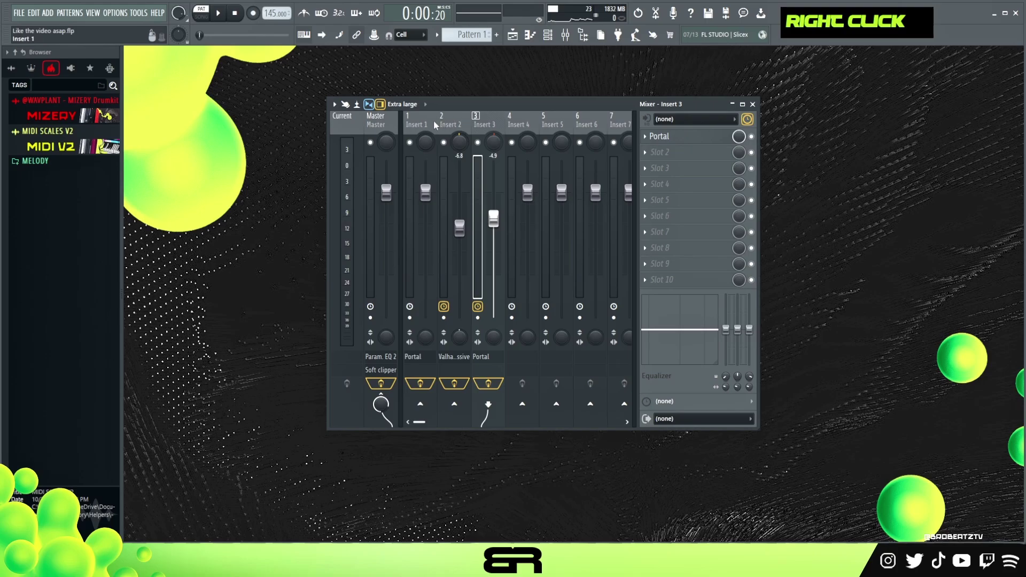
double_click(434, 124)
key(space)
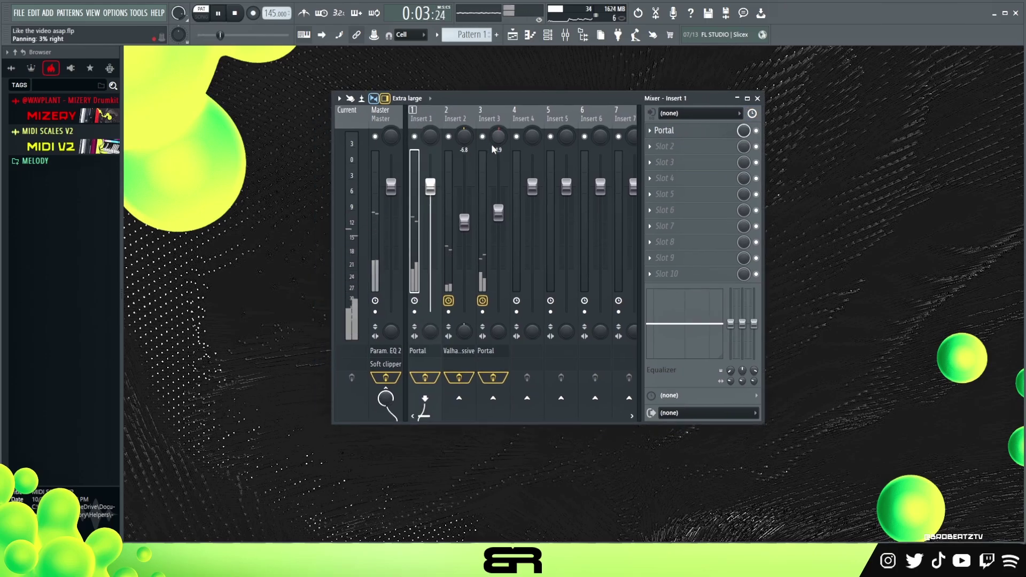
key(space)
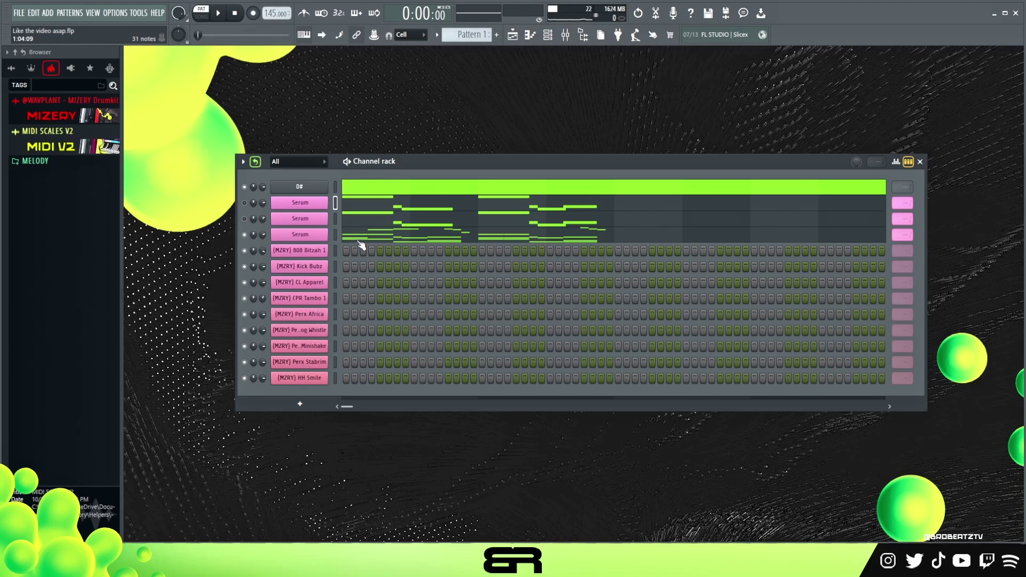
Check the D#5 root note of the first chord in the third Serum channel, and open the 808 Bitzah 1 channel's piano roll.
click(358, 241)
scroll(361, 242, down, 4)
ctrl+click(199, 261)
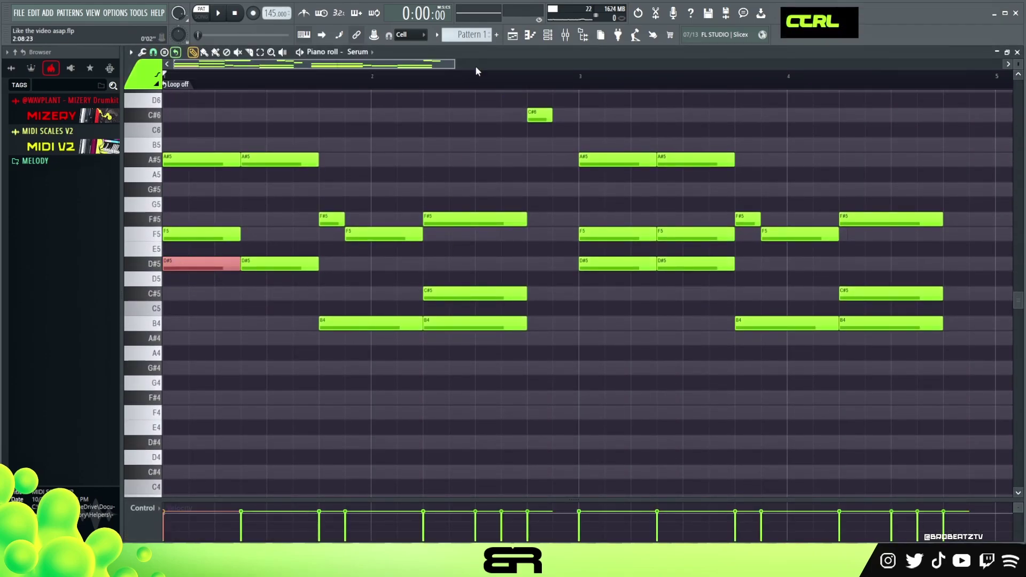
click(555, 39)
right_click(300, 246)
click(345, 250)
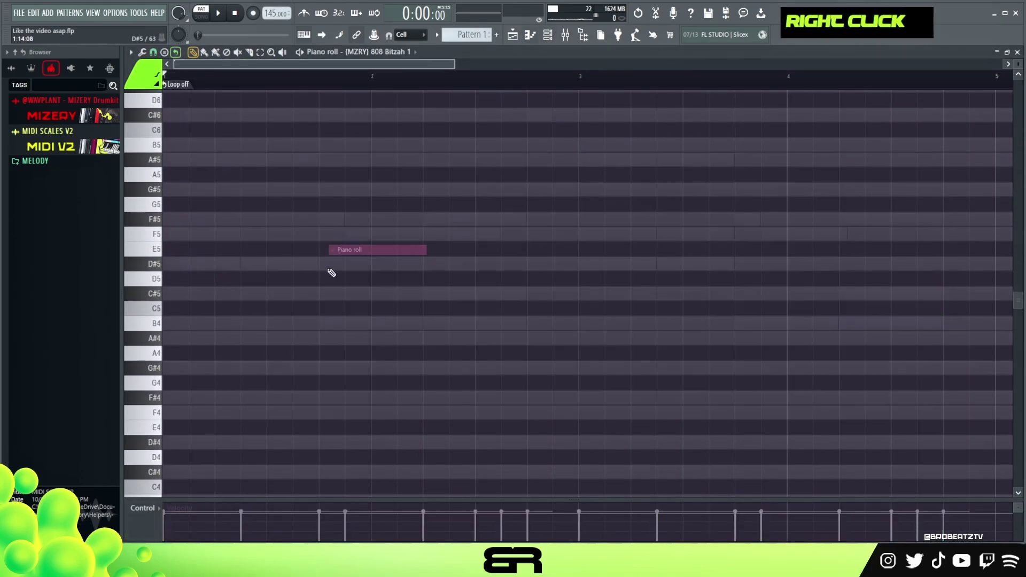
Place 808 notes D#5 and B4 on steps 1 and 13 of bars 1 and 3, plus D#5 on step 7 of bar 3.
click(187, 266)
drag(240, 251, 229, 280)
key(shift+d)
scroll(320, 239, up, 11)
drag(176, 264, 332, 279)
drag(369, 347, 606, 271)
right_click(607, 272)
click(657, 265)
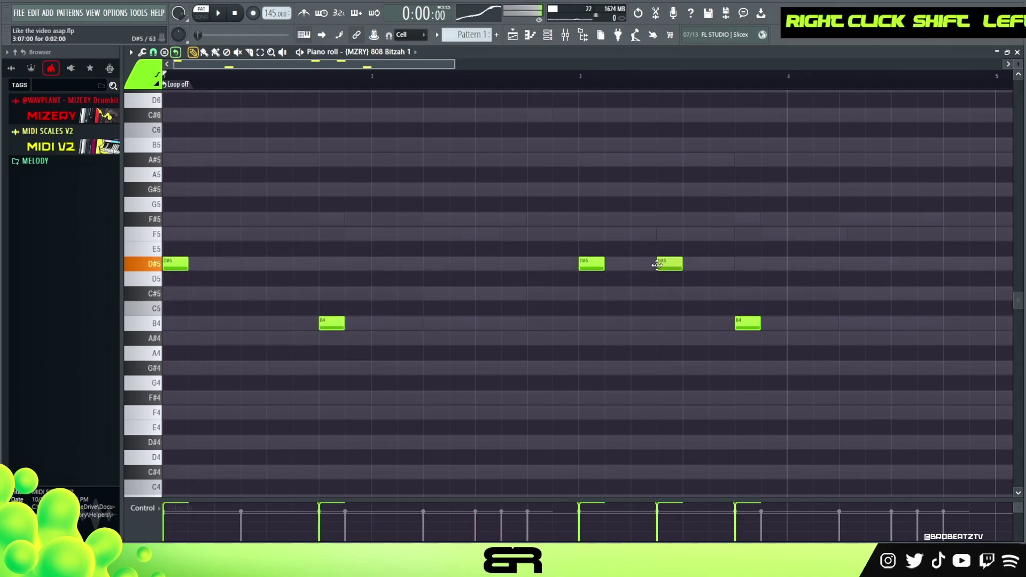
Play back the 808 line and add a C#5 note in the middle of bar 4.
key(space)
right_click(570, 339)
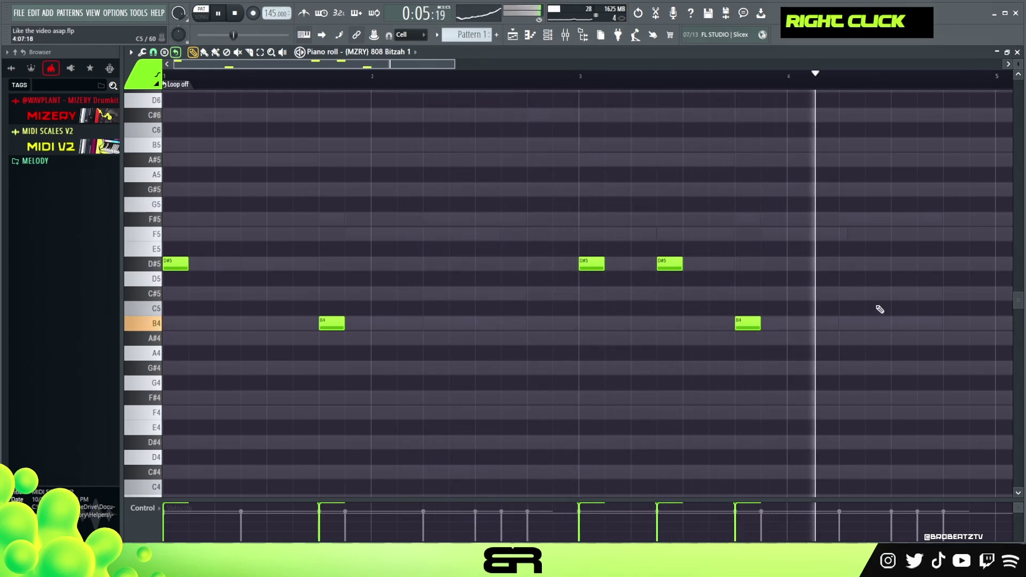
click(891, 295)
key(space)
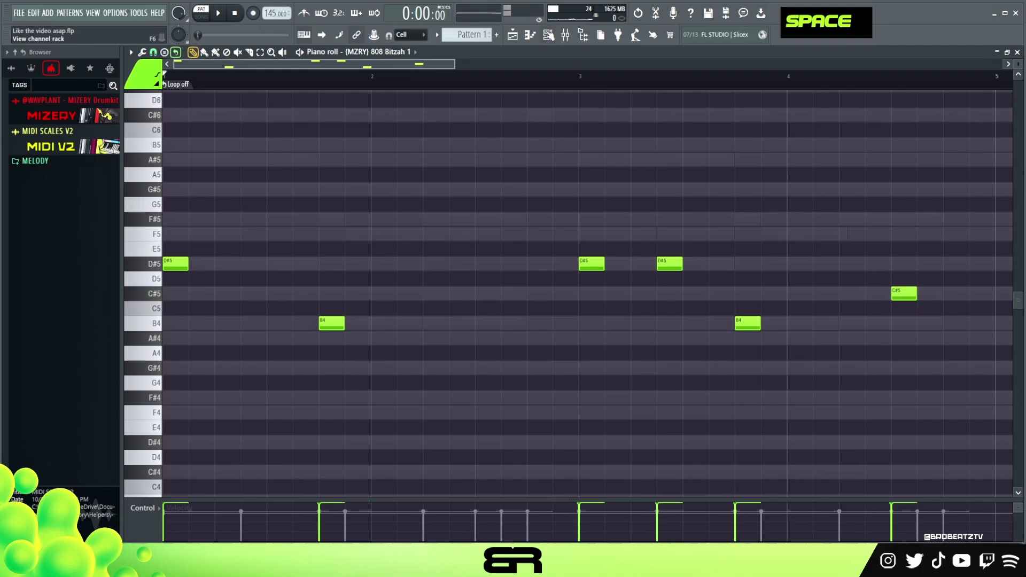
Copy the 808 Bitzah 1 notes into the Kick Bubz channel and open the kick's piano roll.
click(548, 35)
right_click(313, 253)
click(442, 259)
right_click(311, 271)
click(442, 286)
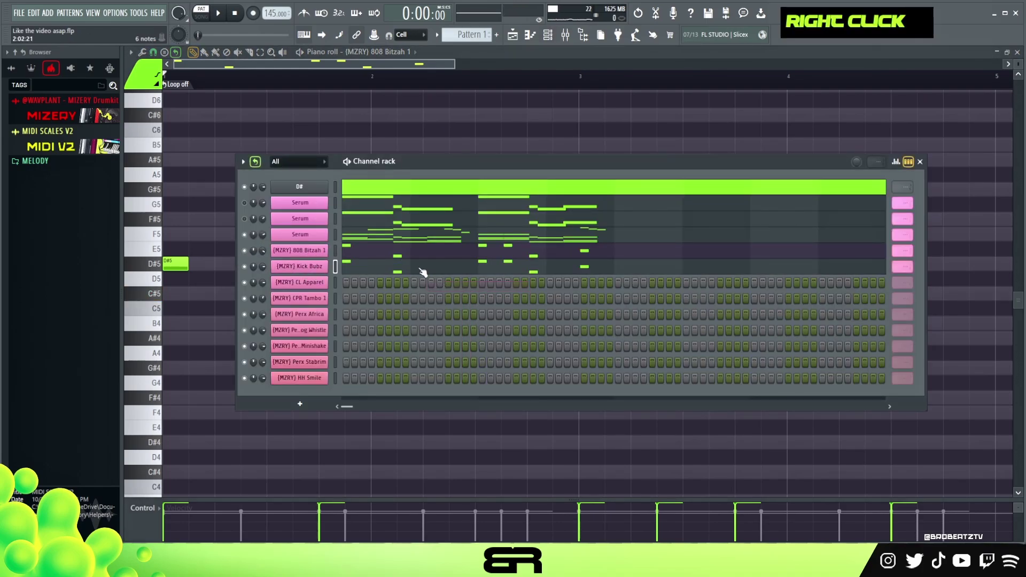
Flatten all the kick notes to C5 with the limiter, and duplicate them one semitone down on B4.
key(ctrl+a)
key(alt+k)
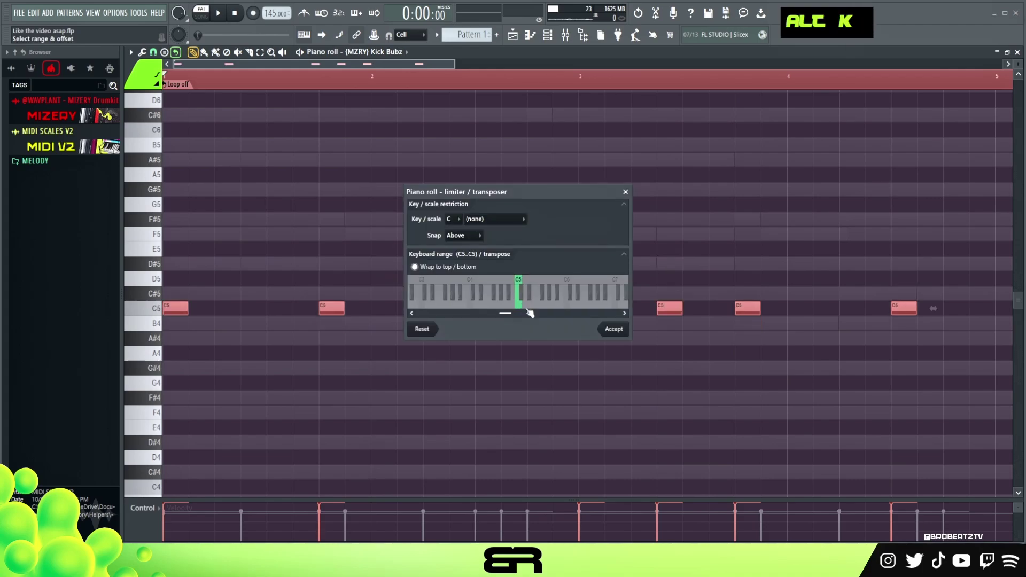
click(612, 328)
drag(177, 314, 148, 337)
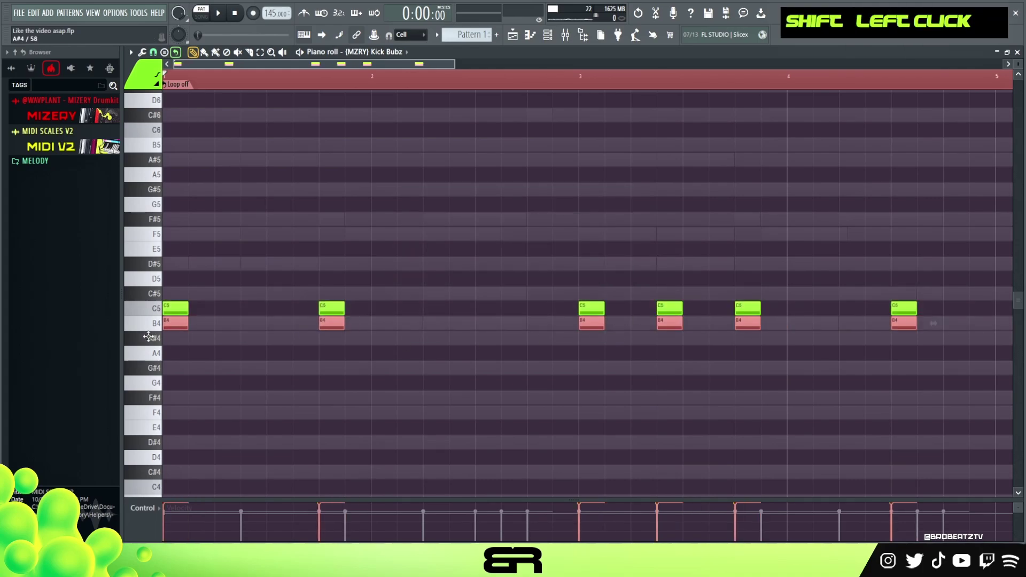
Copy the C5 and B4 kick pair to step 7 of bar 1, and play back the kick with the 808.
right_click(292, 321)
drag(223, 287, 244, 330)
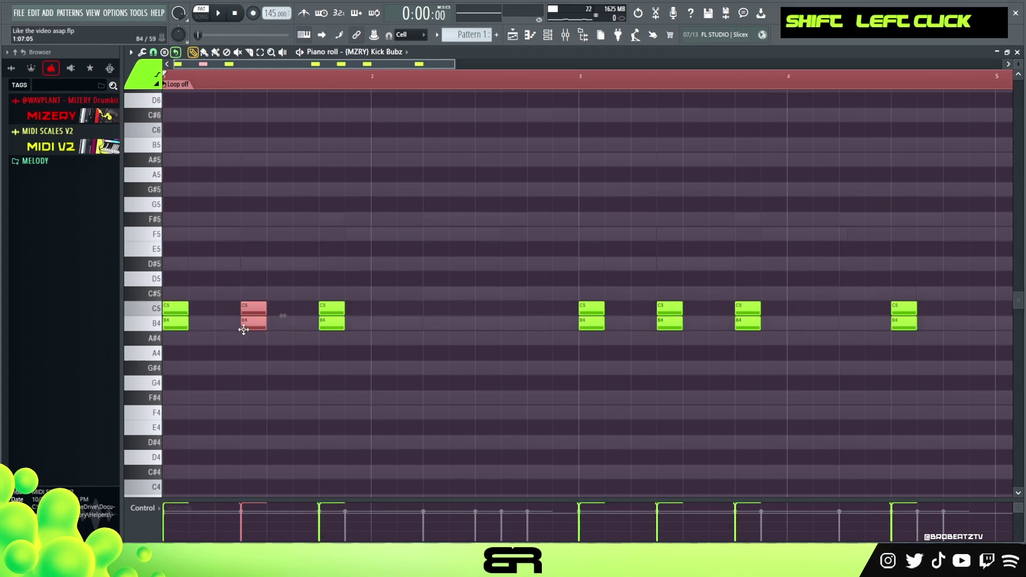
key(space)
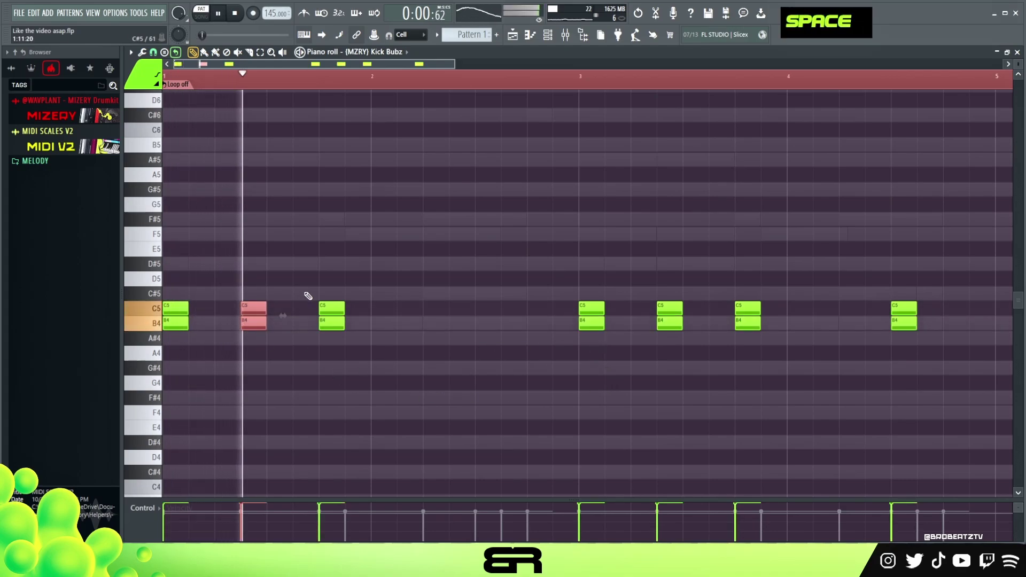
right_click(620, 390)
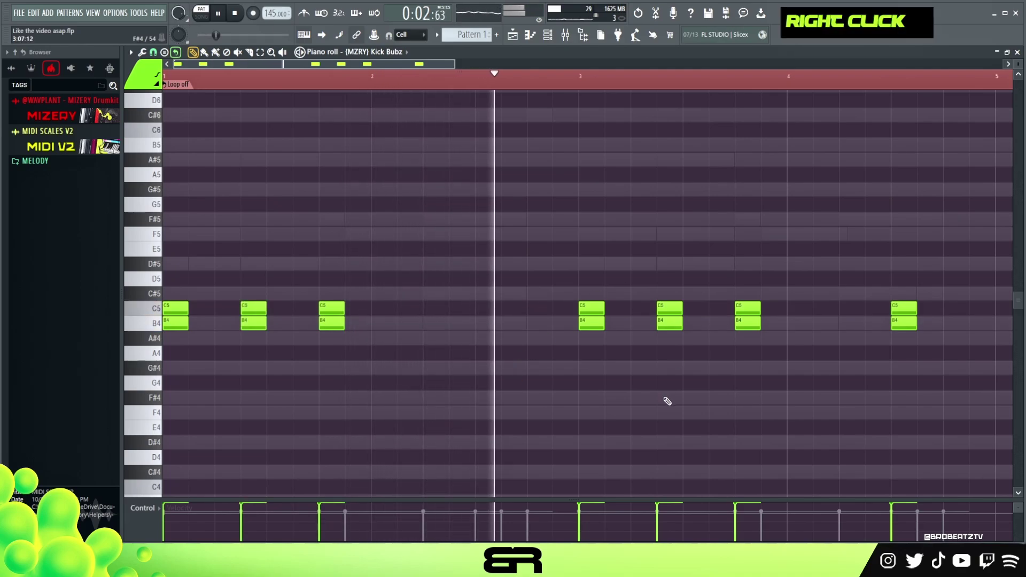
drag(564, 292, 637, 319)
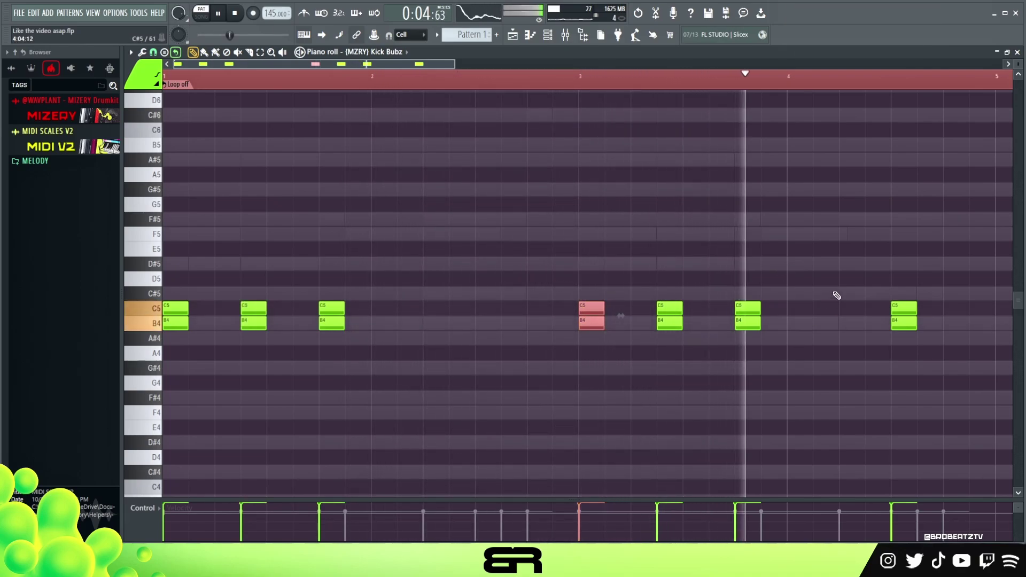
key(space)
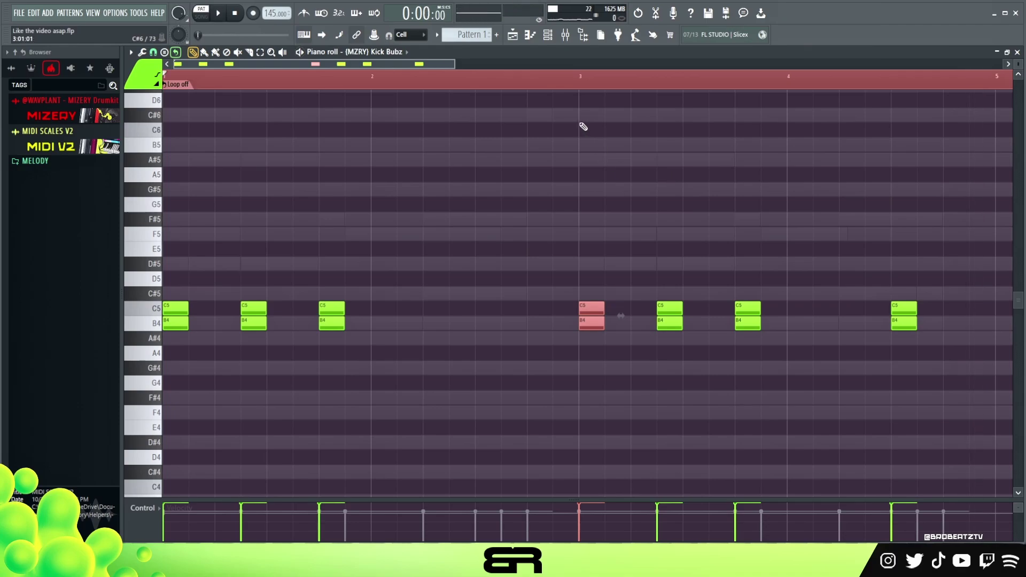
Program the CL Apparel clap on steps 9 and 25 in the channel rack and loop it every 32 steps.
click(548, 34)
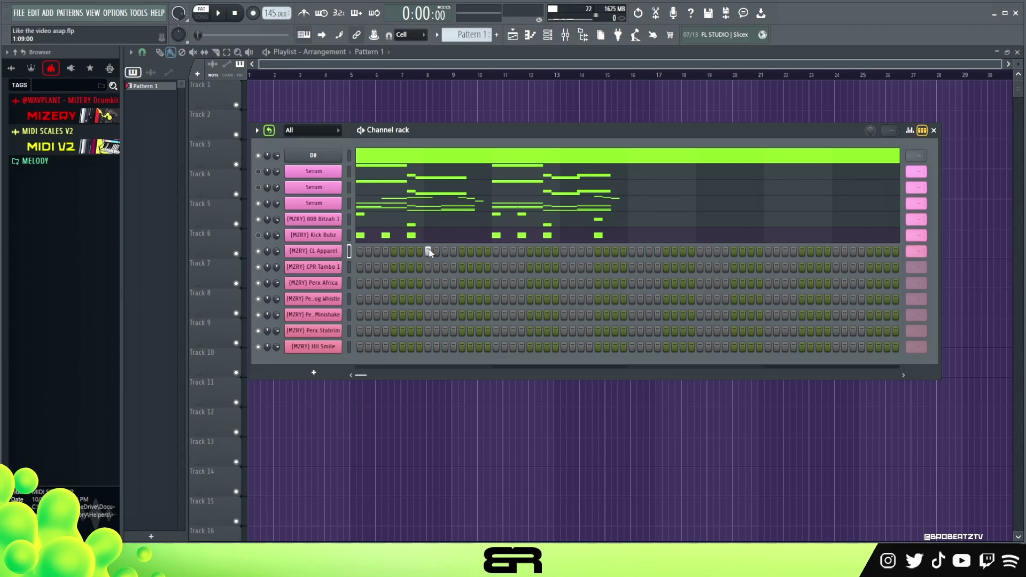
right_click(919, 253)
click(941, 327)
Raise the velocity of both CL Apparel clap hits to about 91% while auditioning the pattern, and close the graph editor.
click(909, 130)
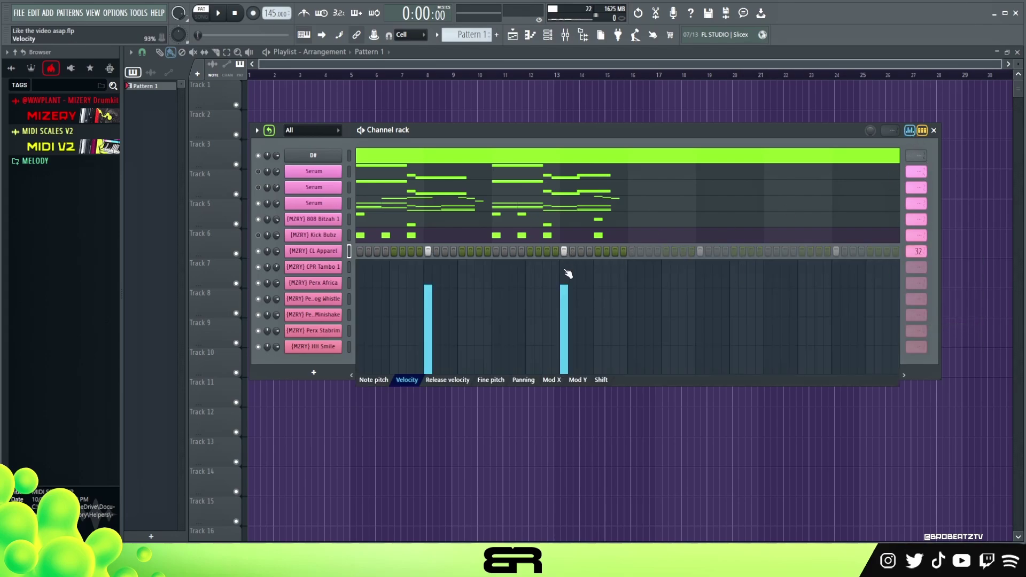
key(space)
key(space)
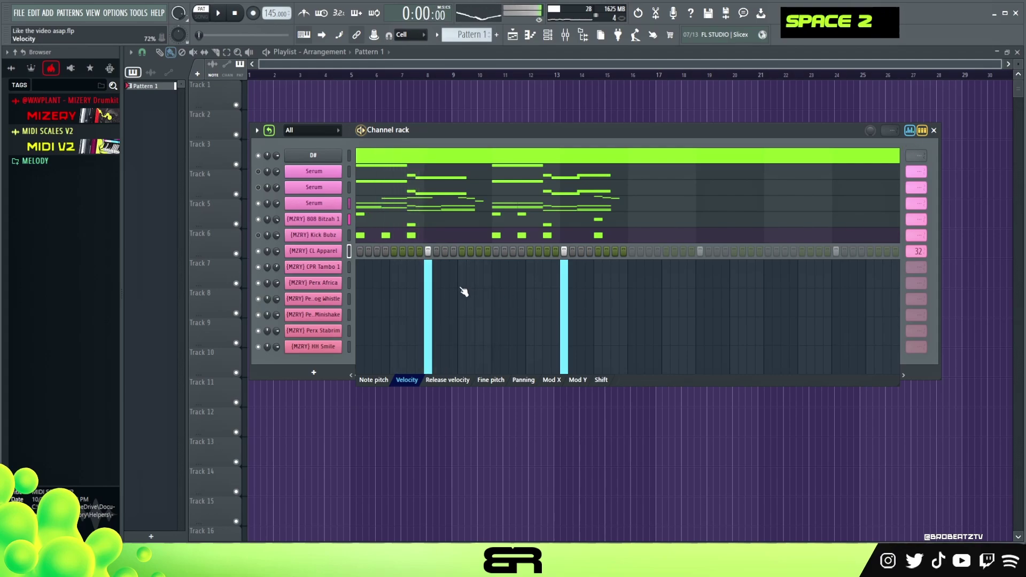
double_click(563, 270)
key(space)
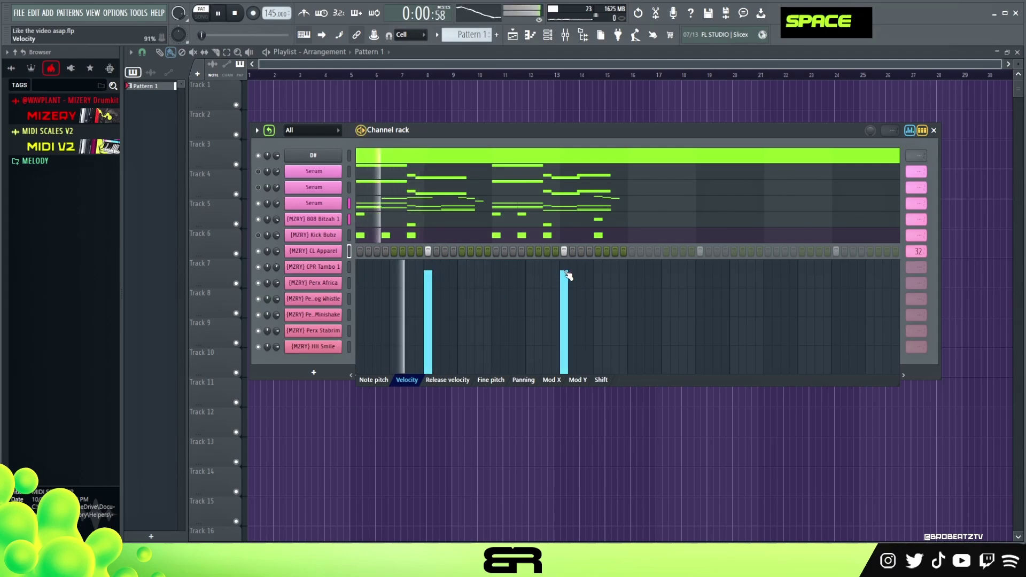
click(910, 130)
key(space)
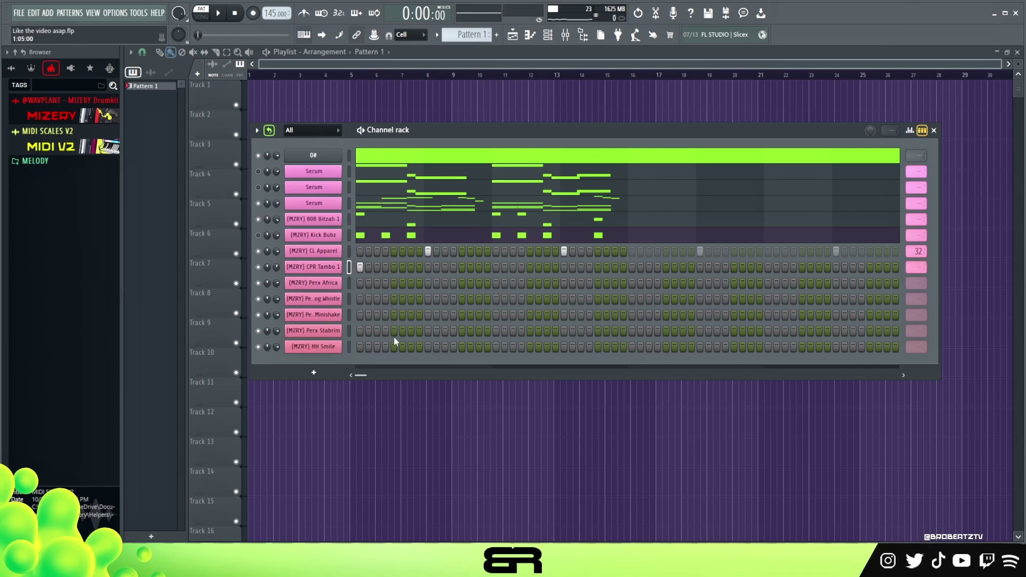
Place CPR Tambo hits on steps 1 and 5 and a Perx Africa hit on step 7, auditioning the pattern.
click(394, 268)
key(space)
click(411, 283)
key(space)
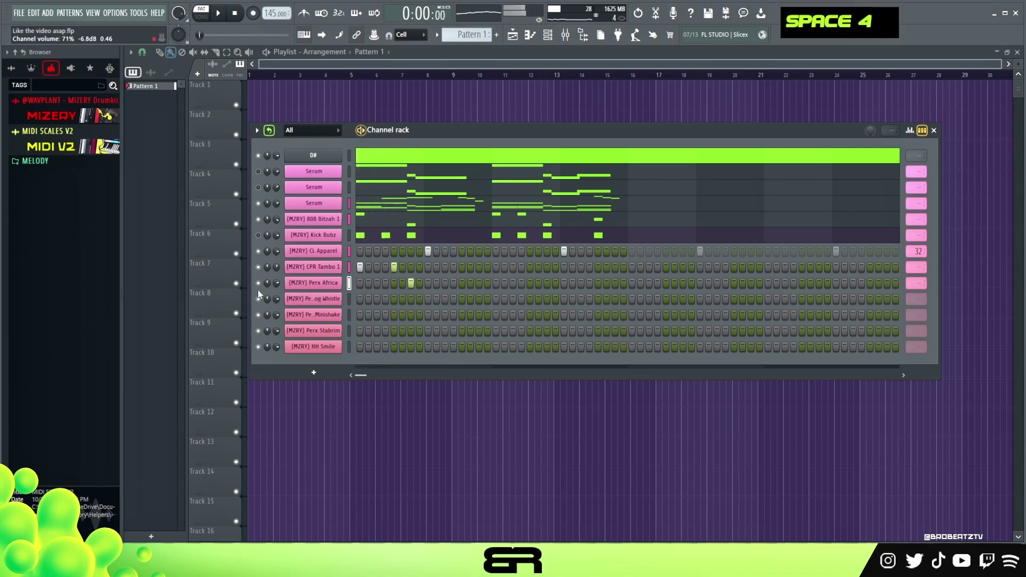
key(space)
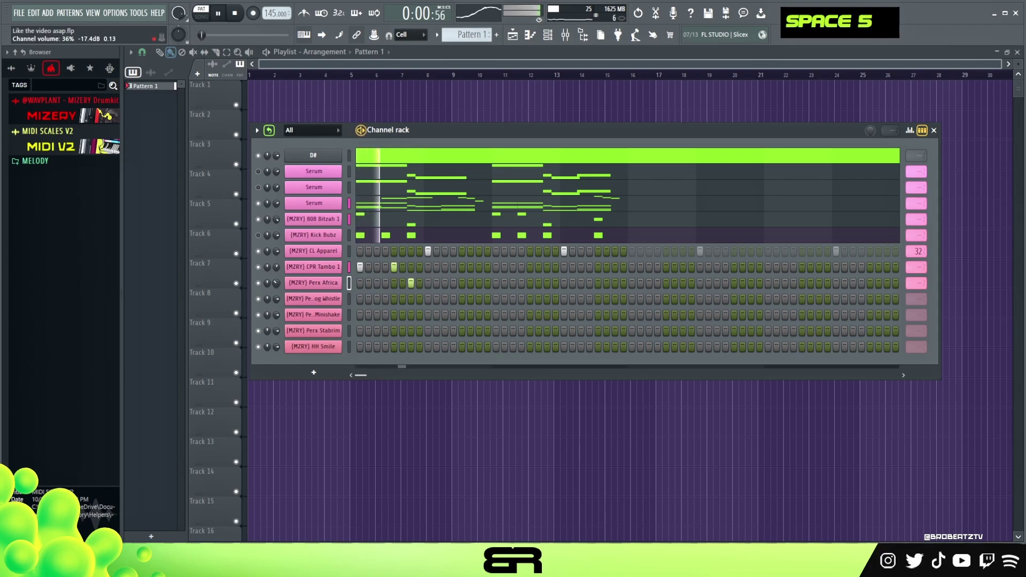
key(space)
Preview the Perx Dog Whistle sound and place one hit on step 25, auditioning it in the pattern.
ctrl+click(345, 297)
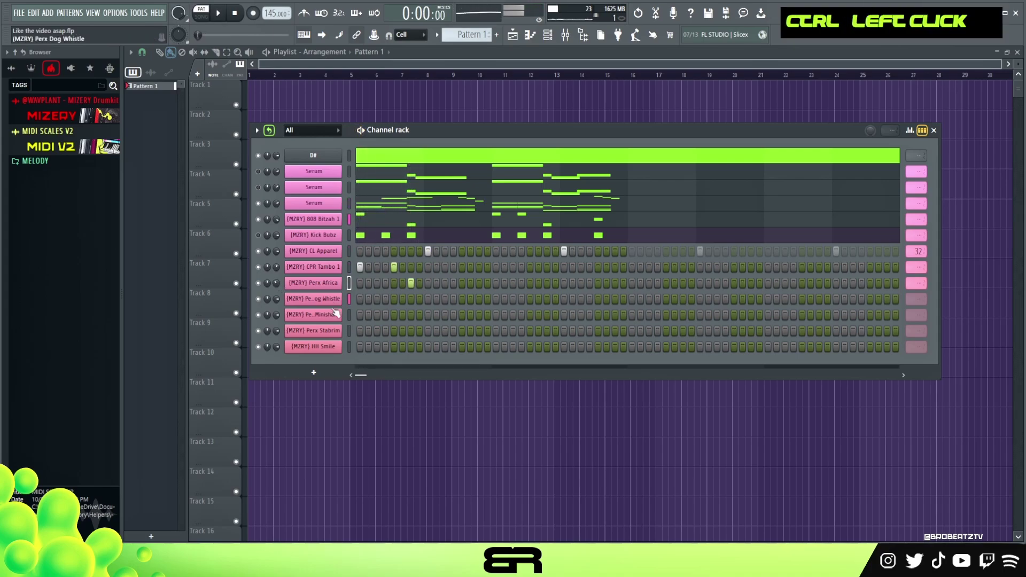
key(space)
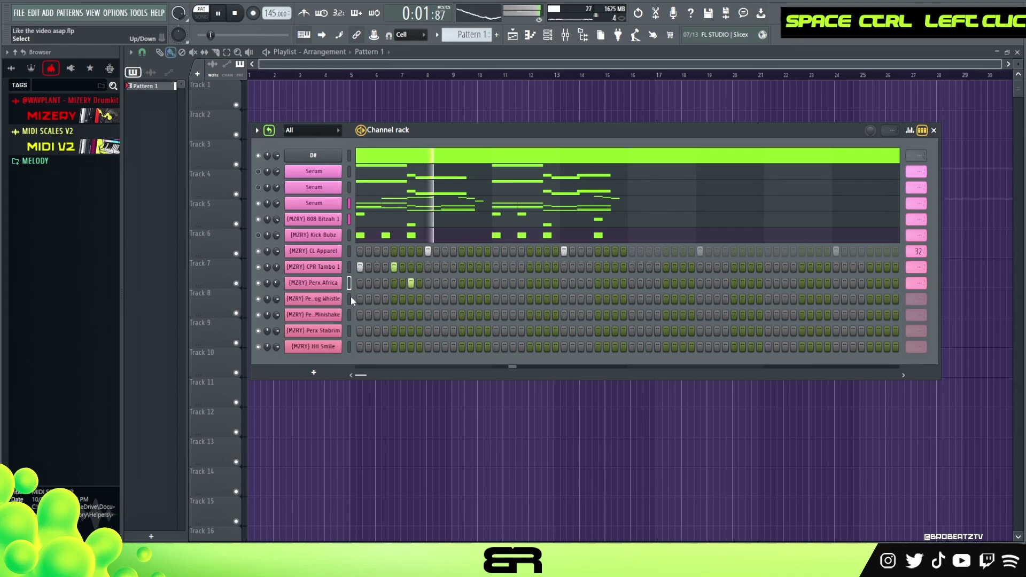
key(space)
key(space)
click(564, 299)
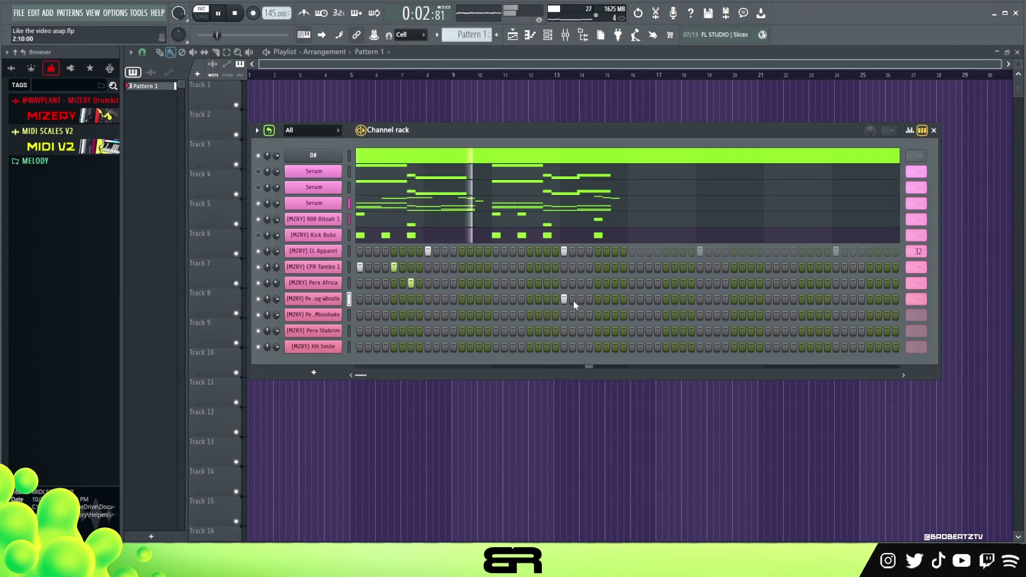
key(space)
key(space)
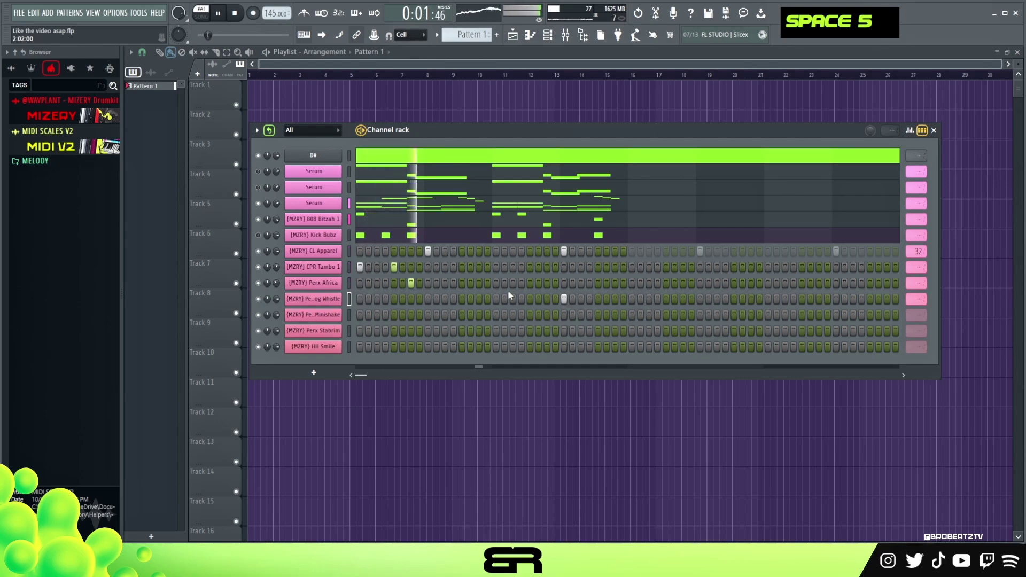
Set the CPR Tambo channel to loop every 32 steps and briefly play the pattern.
right_click(916, 285)
key(space)
click(931, 341)
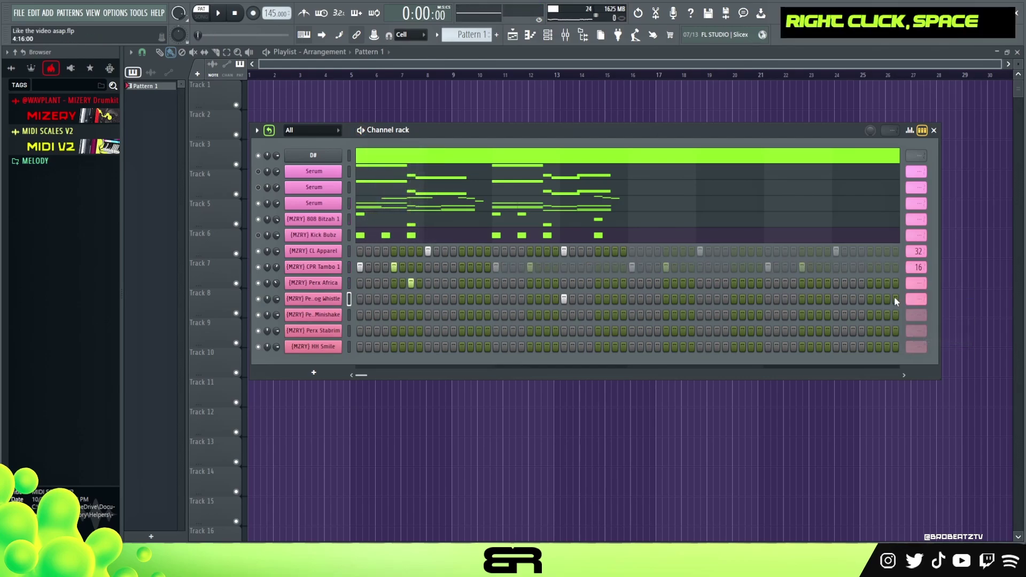
drag(918, 267, 918, 256)
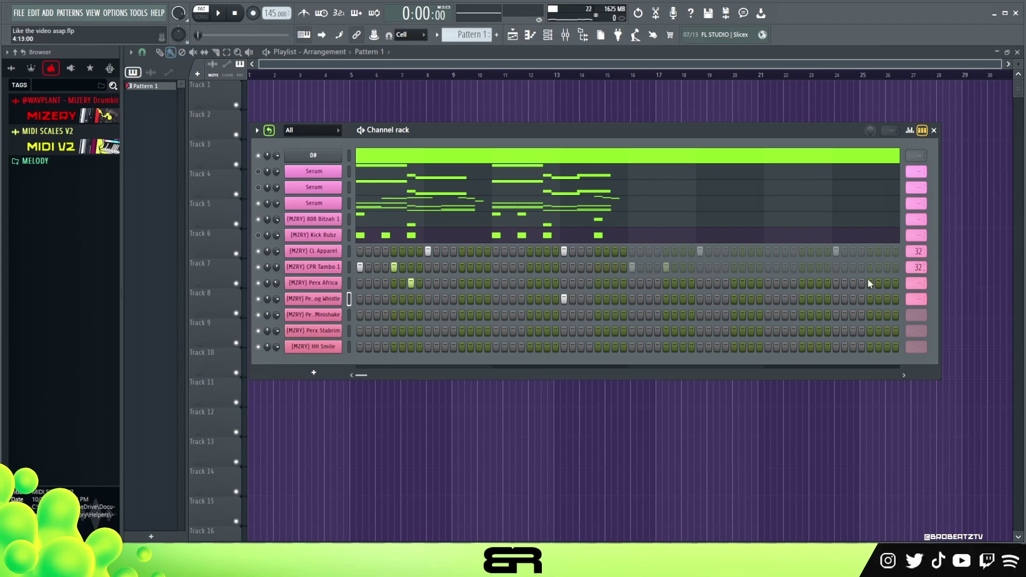
key(space)
key(space)
Place Minishake percussion hits on steps 1, 4 and 7, auditioning the pattern between additions.
click(360, 315)
click(385, 315)
key(space)
key(space)
key(space)
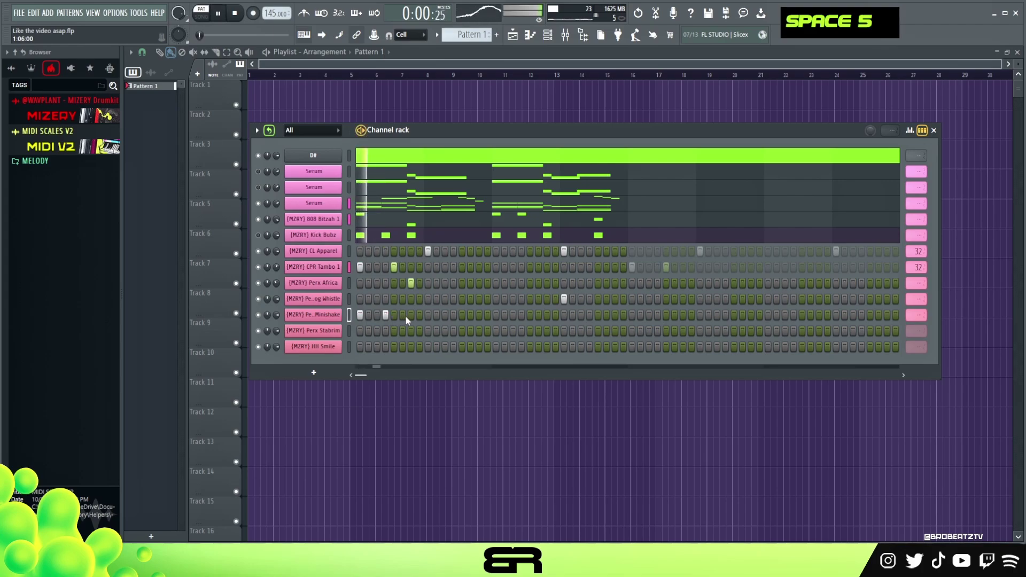
key(space)
key(space)
click(411, 315)
key(space)
key(space)
Add Minishake percussion hits on steps 9, 12 and 15, auditioning the pattern between additions.
click(428, 315)
key(space)
click(453, 315)
key(space)
click(479, 315)
key(space)
key(space)
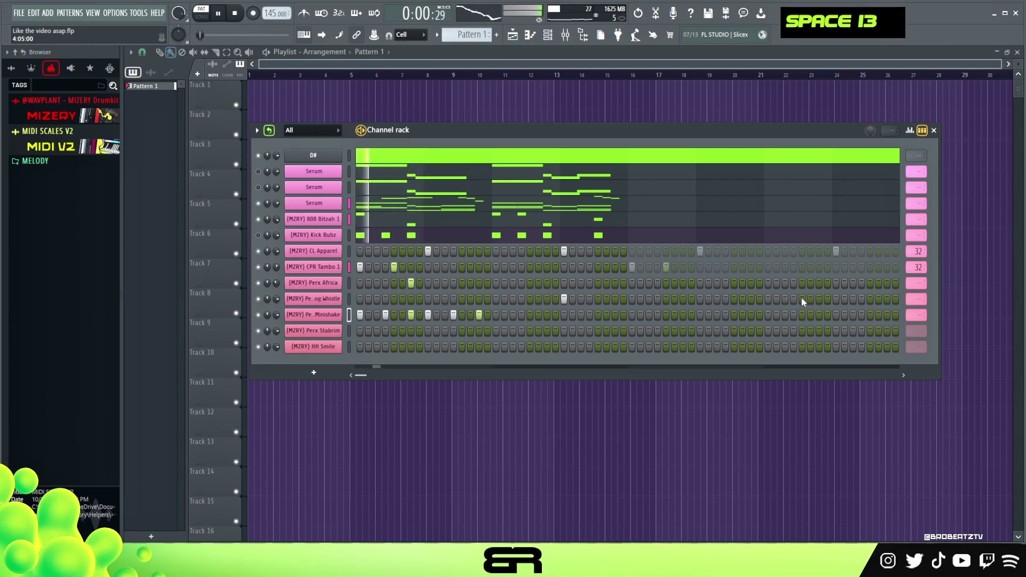
key(space)
Loop the Minishake channel at the next bar, every 16 steps, and play back the pattern.
right_click(917, 314)
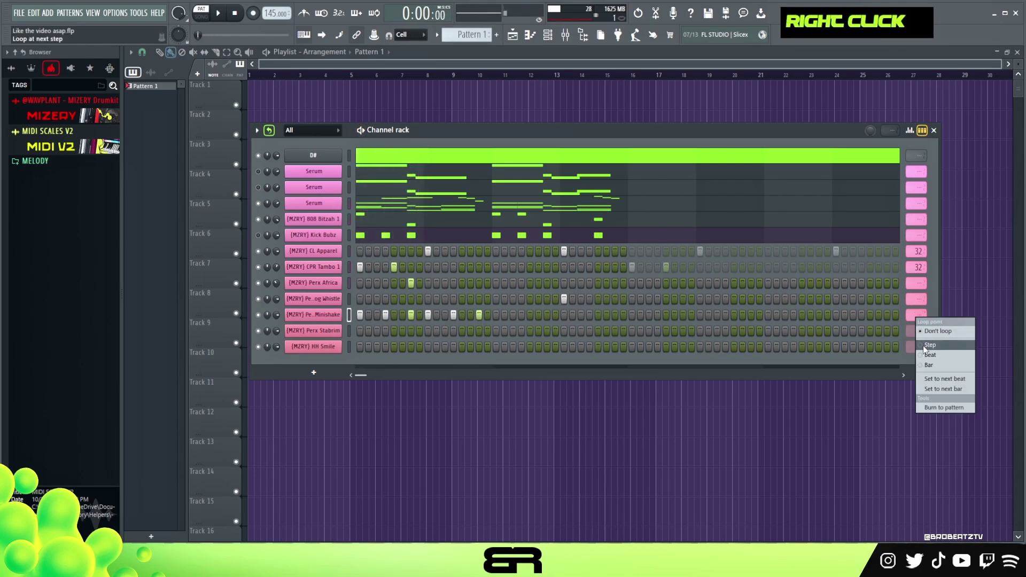
click(937, 390)
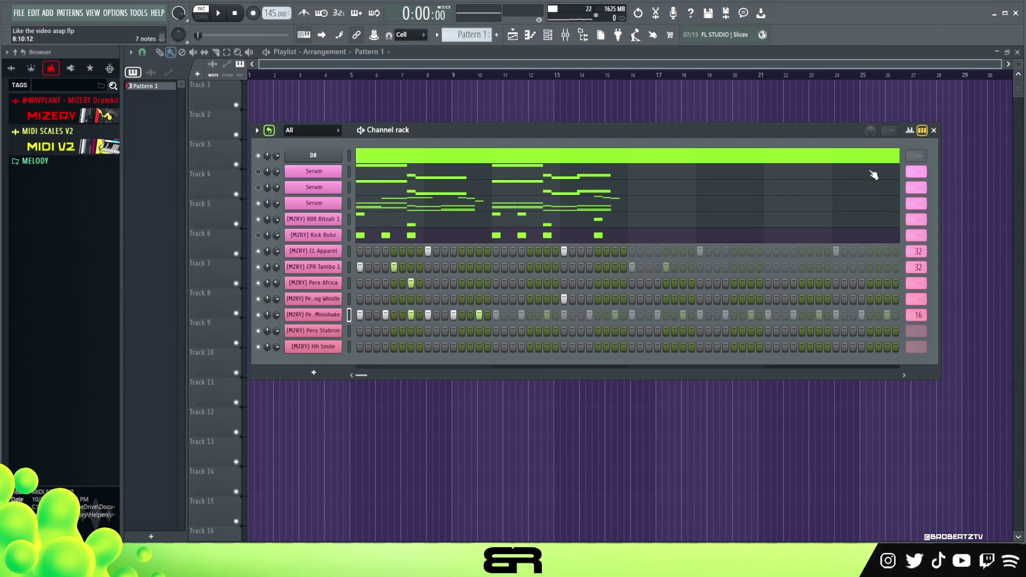
key(space)
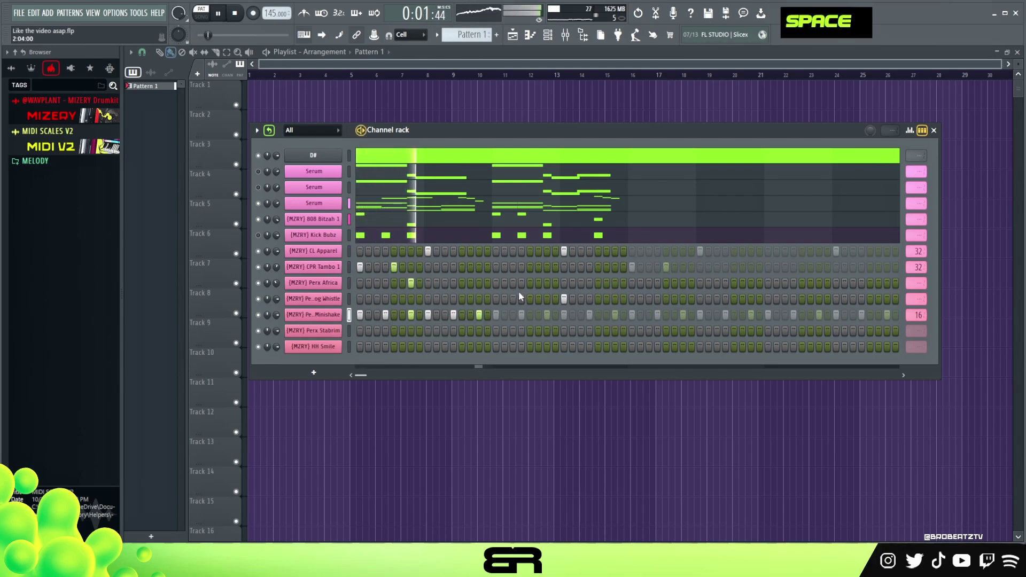
Place Perx Stabrim hits on steps 29, 30, 31, 39 and 61, auditioning the pattern along the way.
key(space)
key(space)
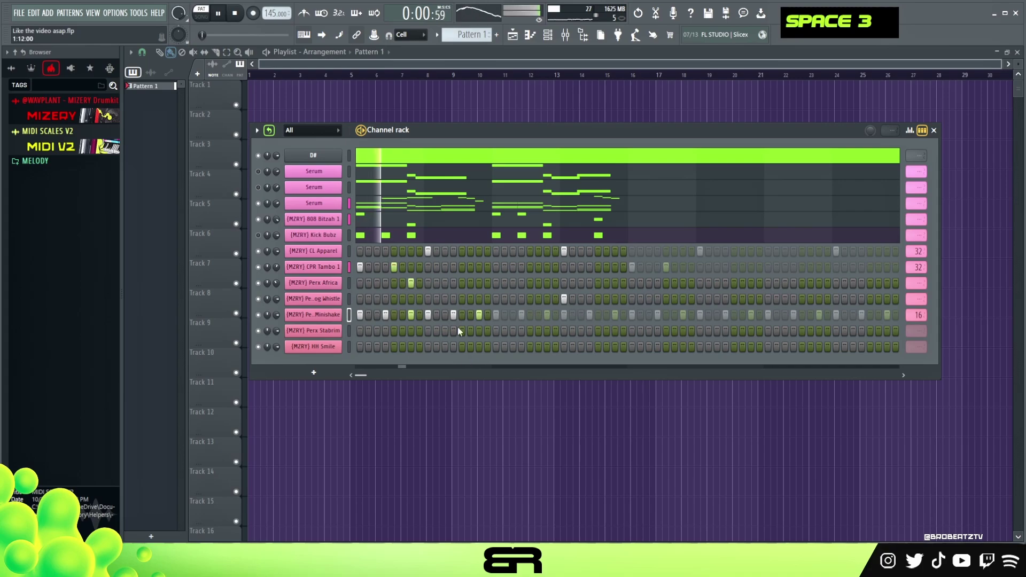
drag(599, 331, 614, 333)
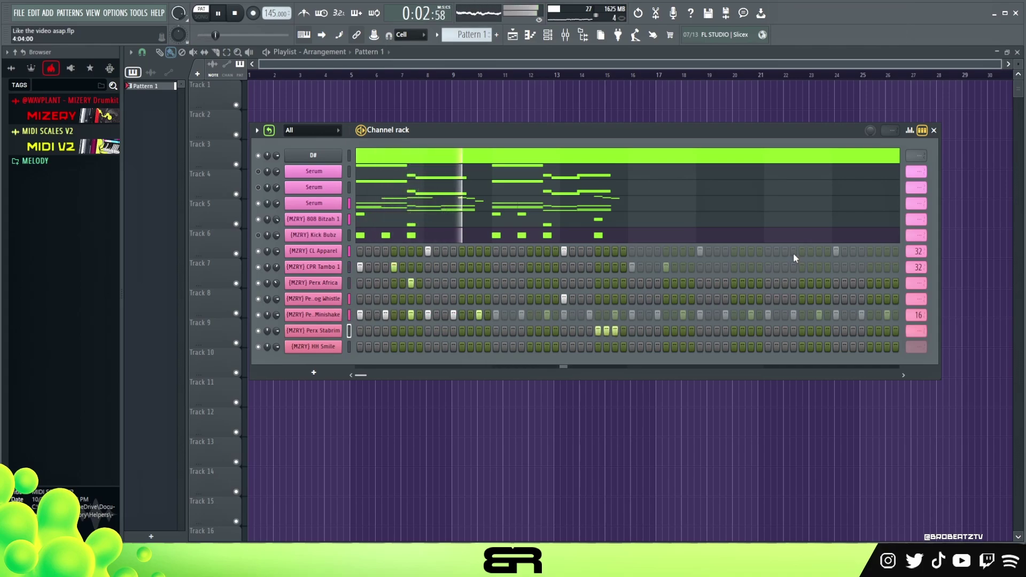
key(space)
key(space)
click(690, 330)
click(684, 331)
right_click(690, 333)
click(869, 332)
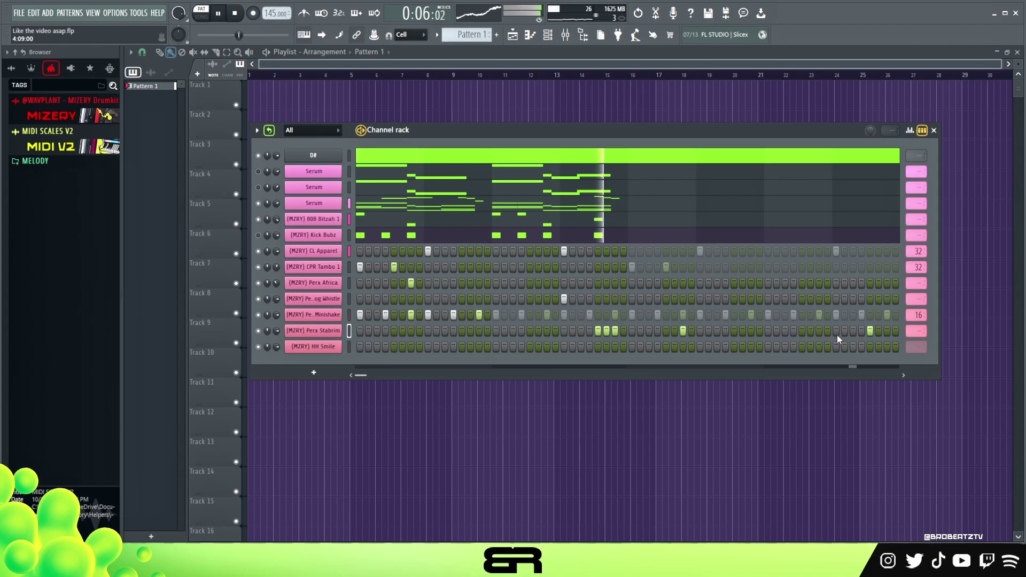
Stop playback and raise the velocities of the Stabrim hits on steps 39 and 61.
key(space)
click(910, 131)
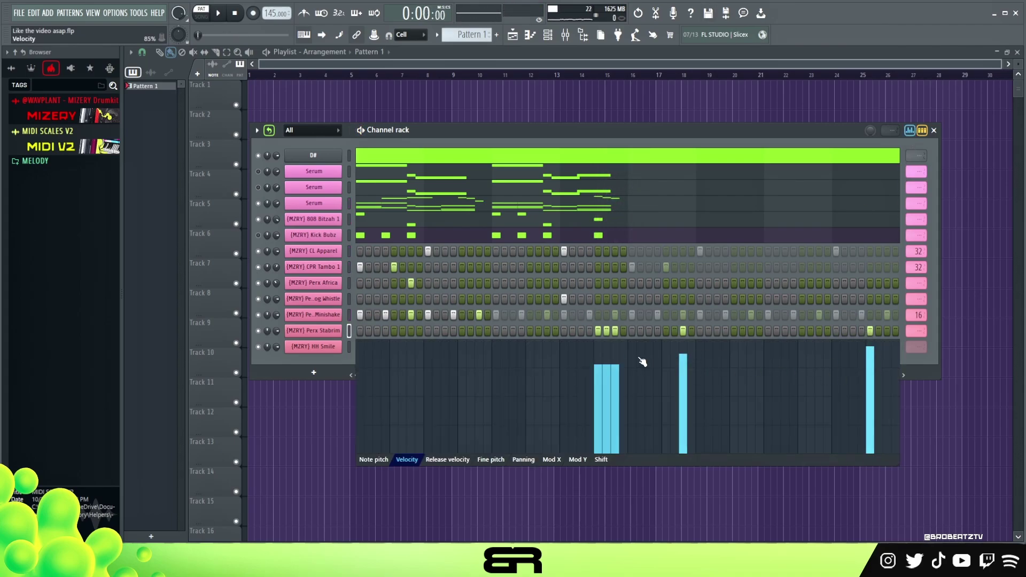
click(910, 132)
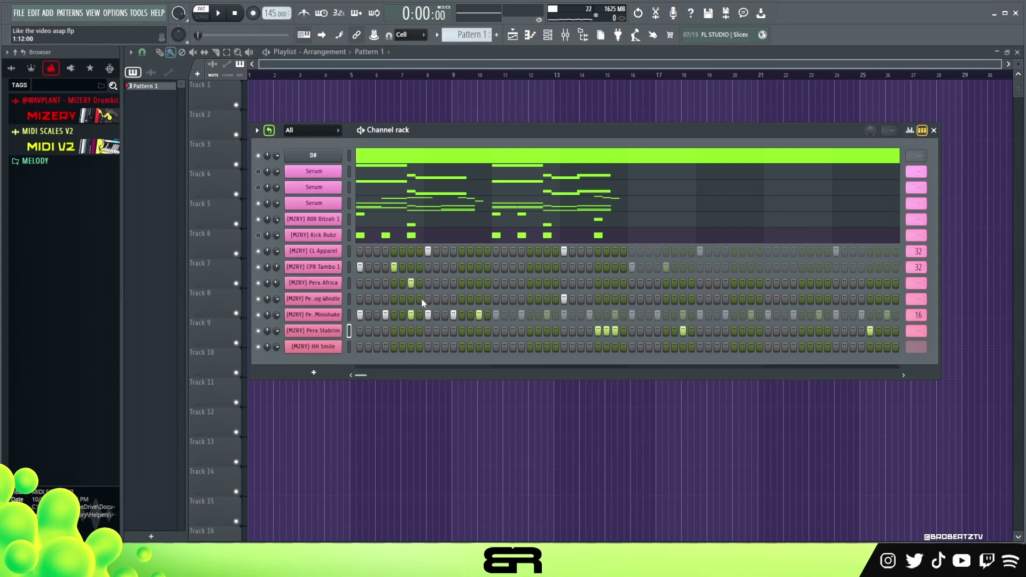
Open the HH Smile channel's piano roll, place a short C5 note at the start of bar 1 and audition it.
right_click(327, 354)
click(367, 346)
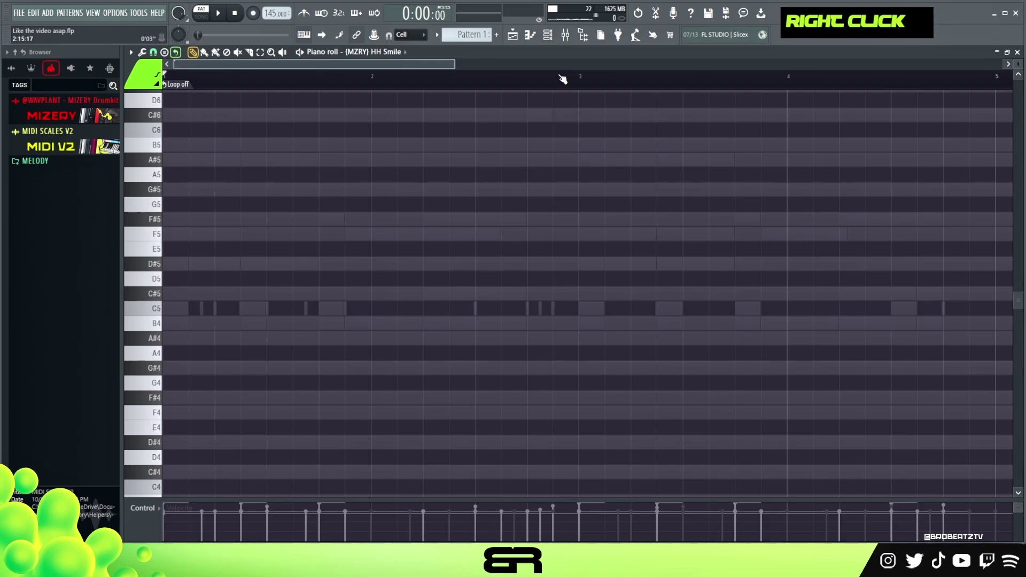
click(548, 36)
click(548, 35)
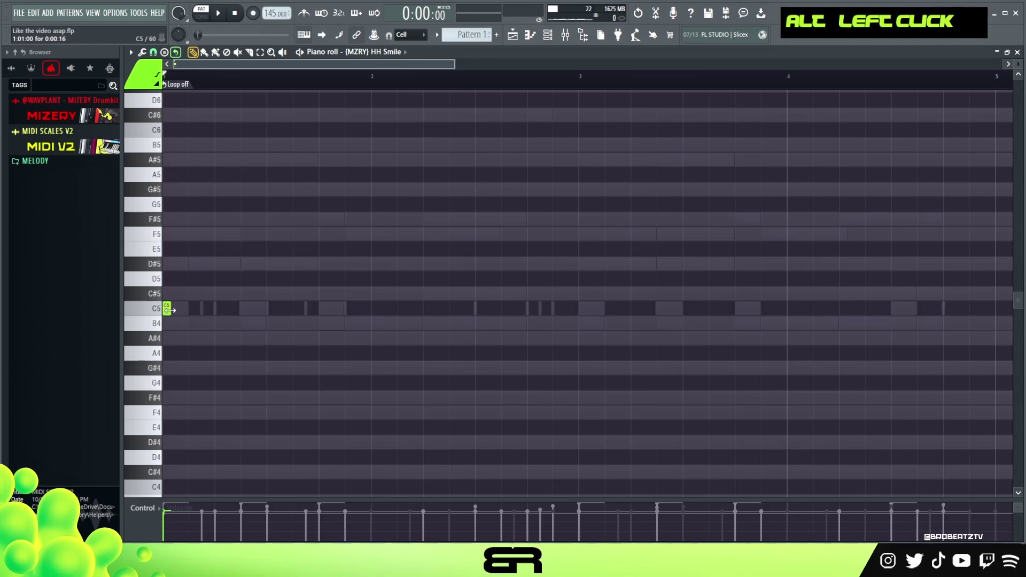
click(154, 51)
click(163, 174)
key(space)
key(space)
key(space)
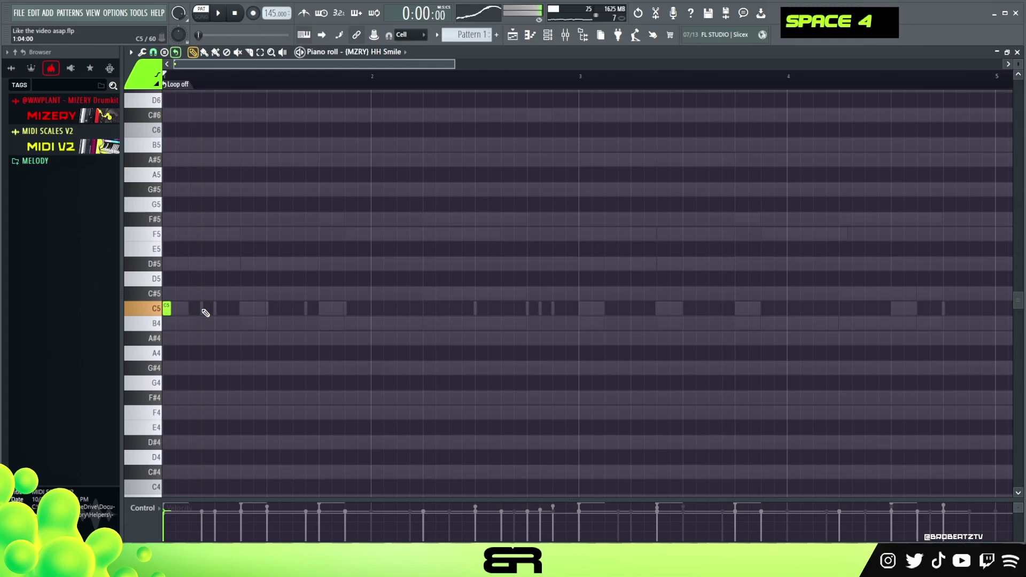
Add short C5 hi-hats on steps 4 and 5 of bar 1, softening the step 4 hit while auditioning.
scroll(222, 76, up, 3)
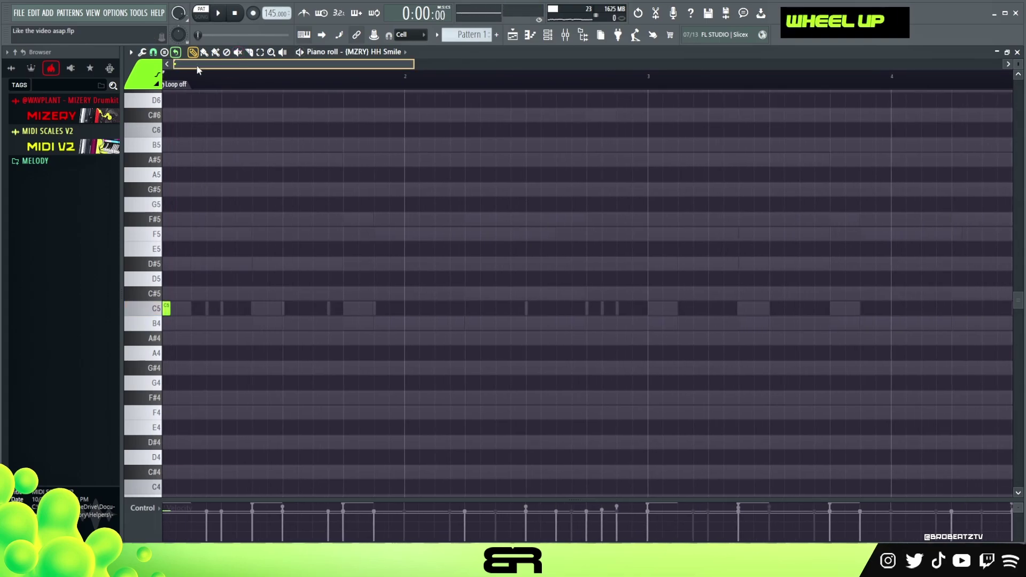
click(228, 308)
key(space)
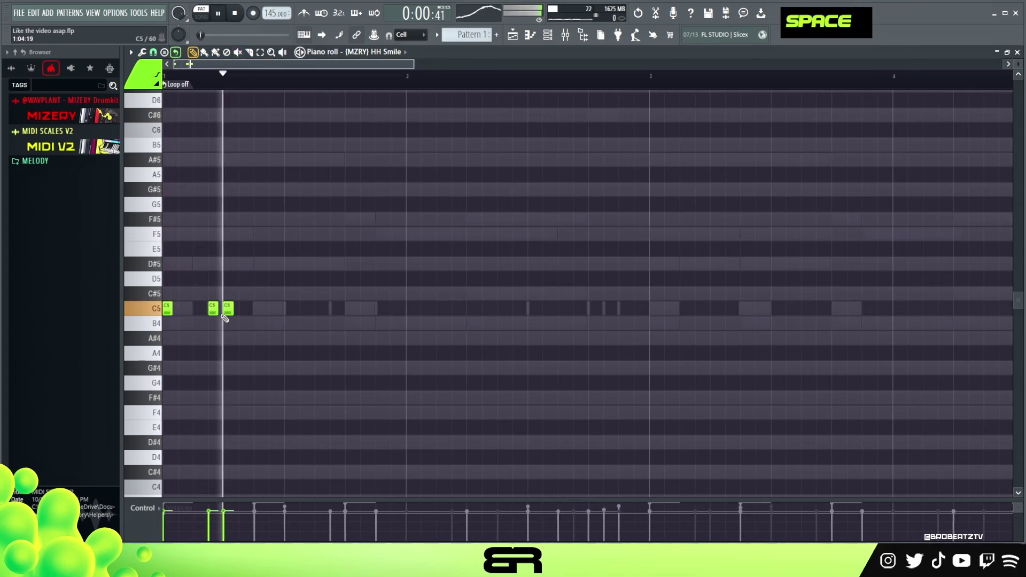
key(space)
key(space)
key(space)
key(space)
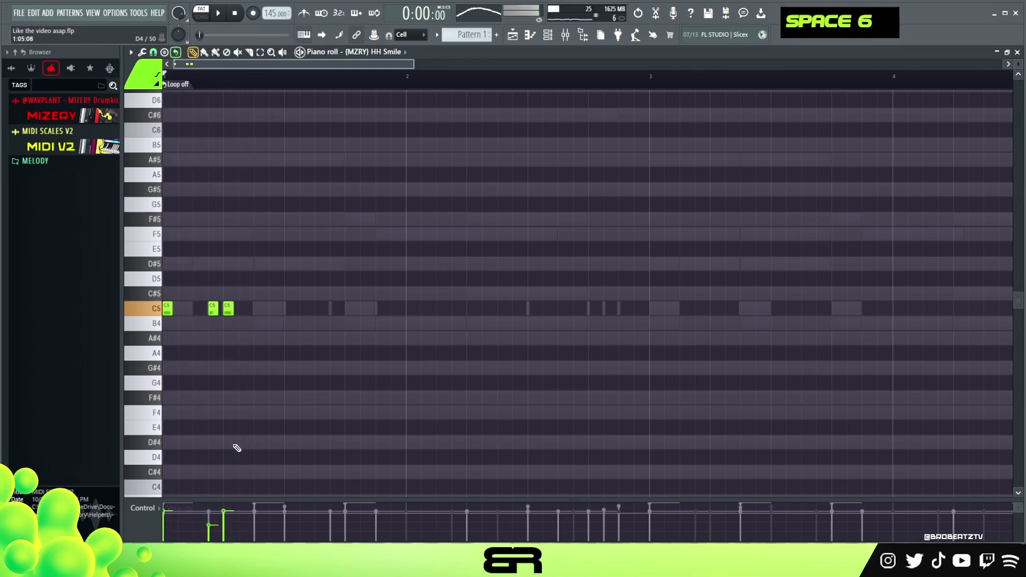
key(space)
Add C5 hi-hats on steps 7, 9, 10 and 11 of bar 1 and even out their velocities while auditioning.
click(259, 309)
click(287, 308)
key(space)
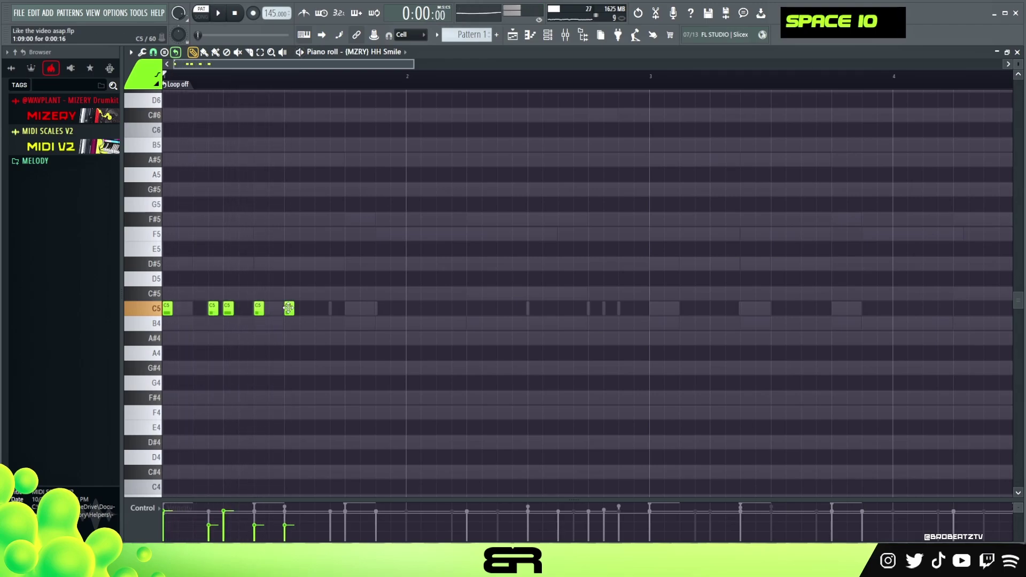
key(space)
key(space)
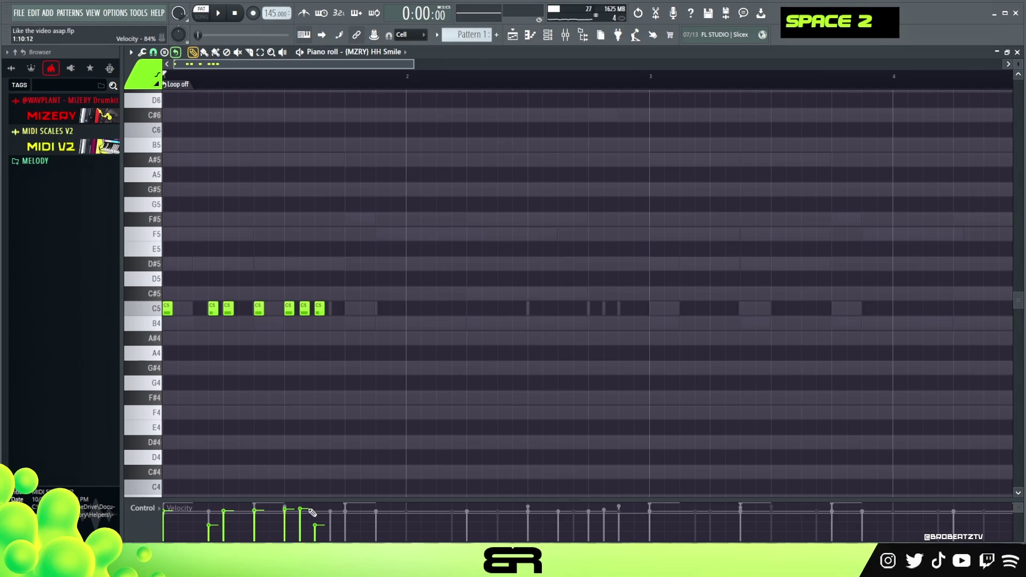
right_click(333, 494)
key(space)
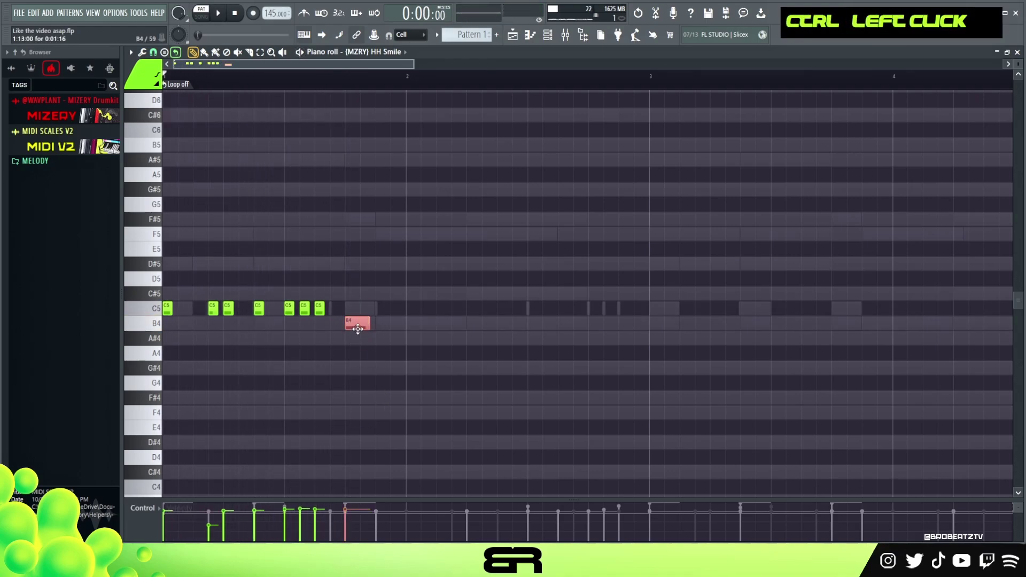
Chop the B4 note at step 13 of bar 1 into a three-hit roll and add a C5 hi-hat on step 15.
key(alt+u)
click(574, 335)
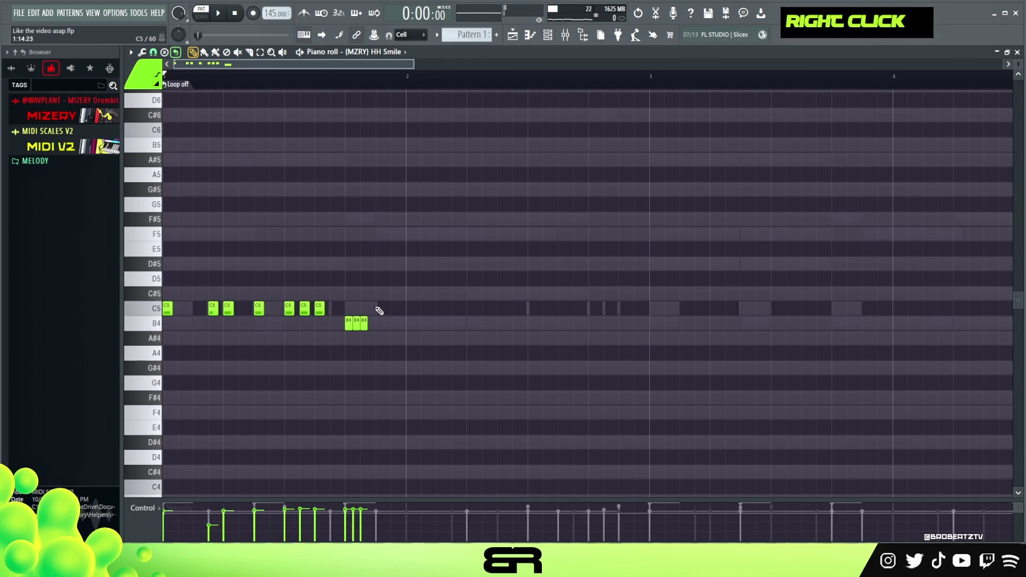
click(380, 309)
key(space)
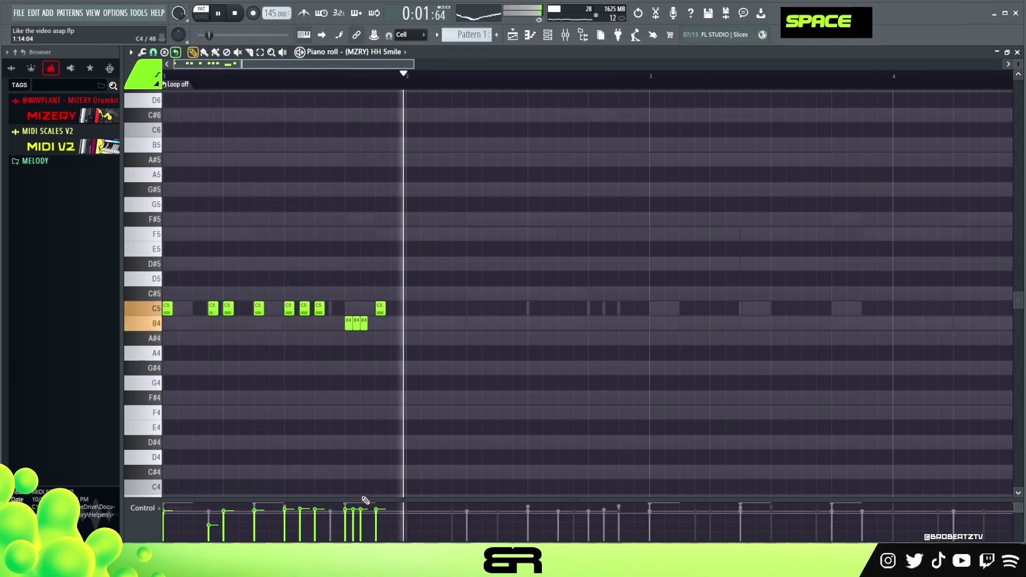
Lower the velocities of the last two B4 roll hits and enlarge the velocity lane while auditioning the pattern.
key(space)
key(space)
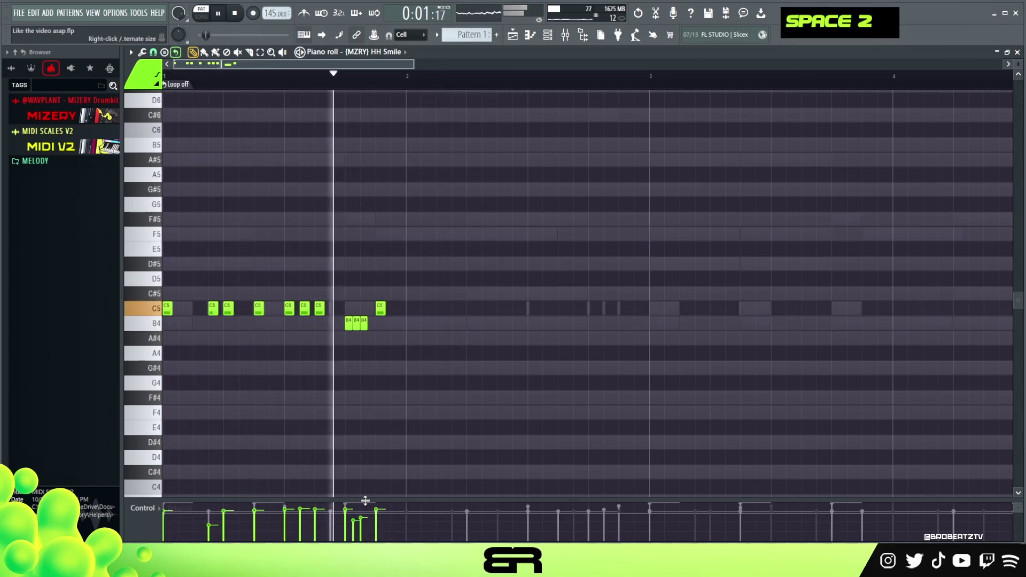
drag(365, 501, 367, 483)
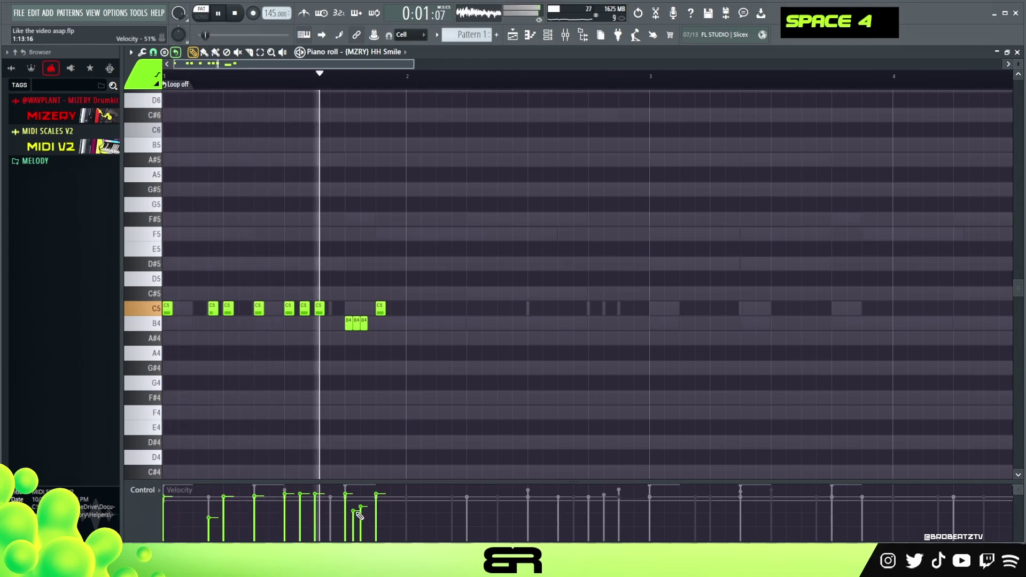
right_click(406, 376)
key(space)
key(space)
Add C5 hi-hats on steps 1, 3, 5, 7 and 9 of bar 2, varying their velocities while auditioning.
click(411, 308)
click(441, 308)
key(space)
key(space)
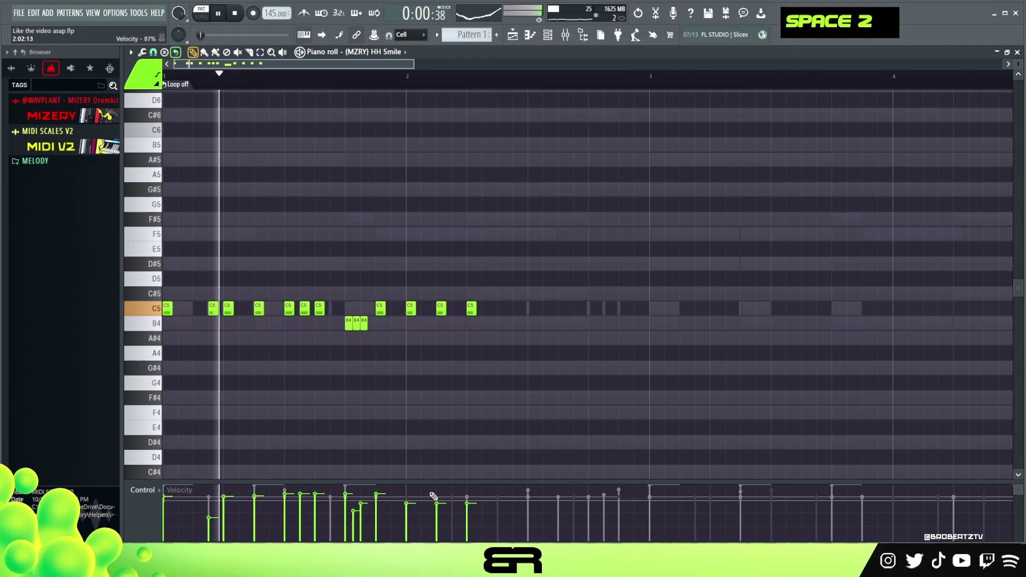
click(502, 308)
key(space)
click(532, 308)
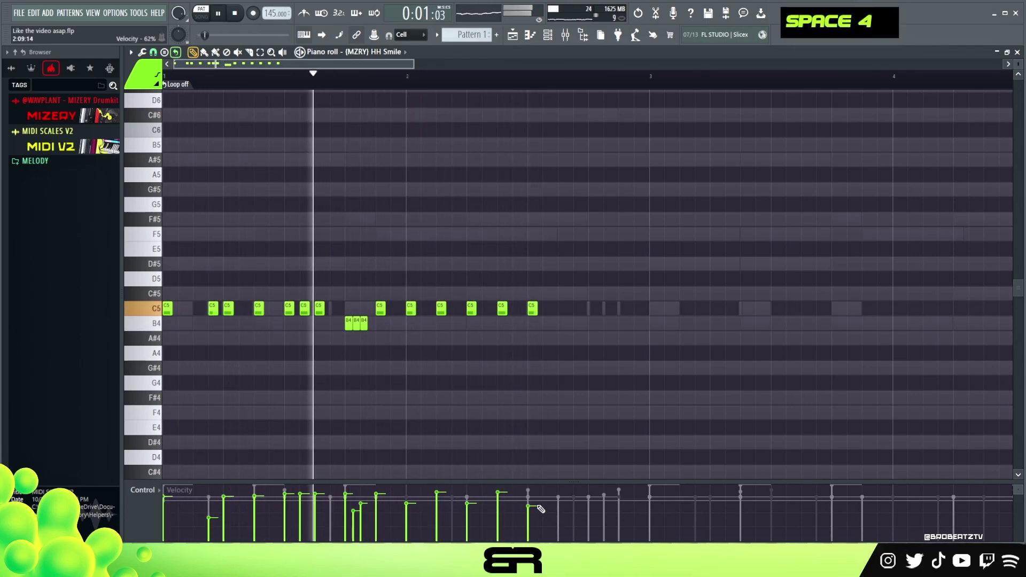
Select all the hi-hat notes and duplicate them so the copy starts at bar 3.
drag(524, 358, 464, 300)
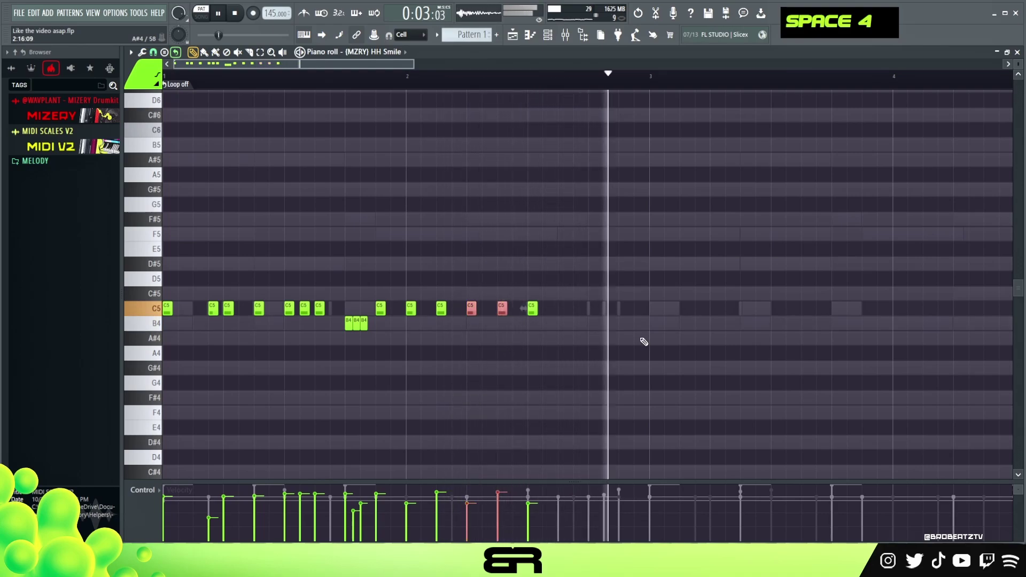
drag(601, 226, 161, 405)
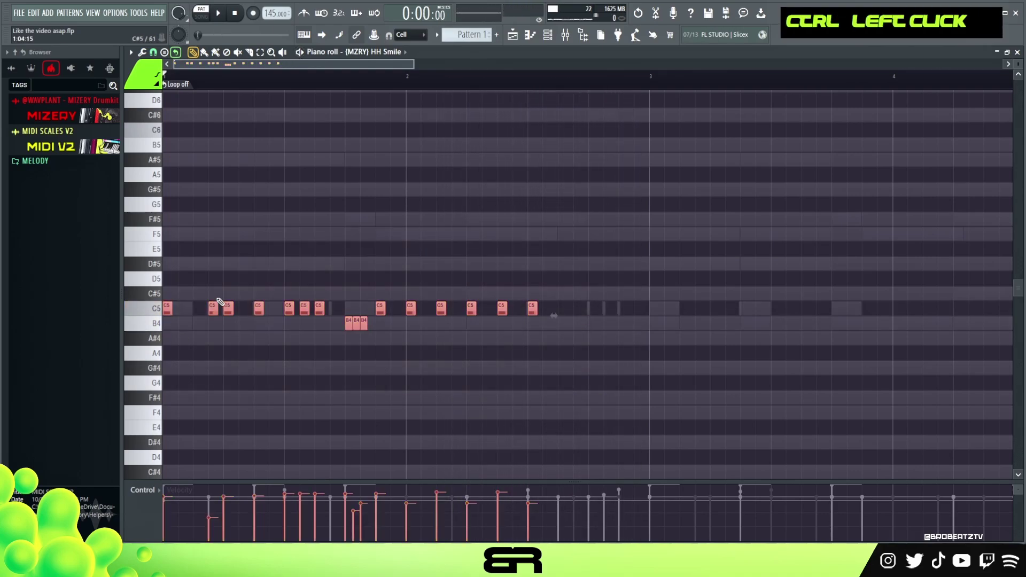
drag(170, 310, 655, 316)
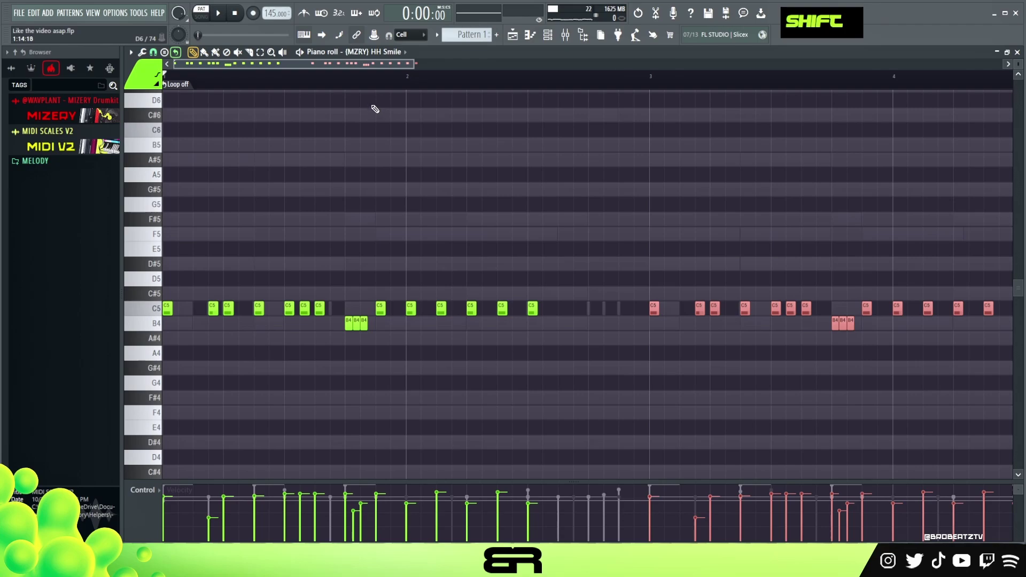
Lengthen the first C5 note of bar 3 and chop it into four quick hits.
drag(1018, 63, 1018, 58)
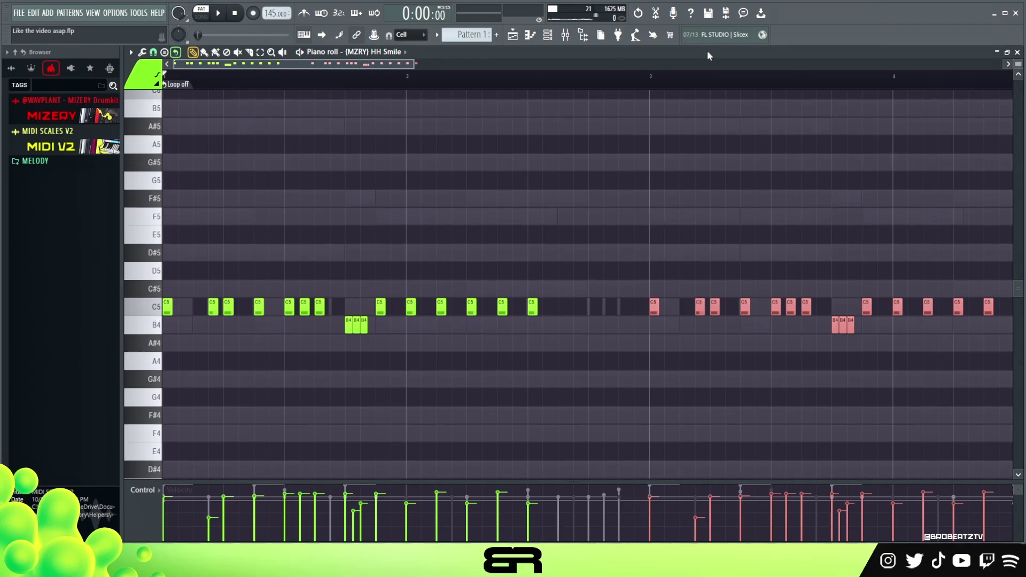
drag(388, 66, 493, 81)
right_click(302, 310)
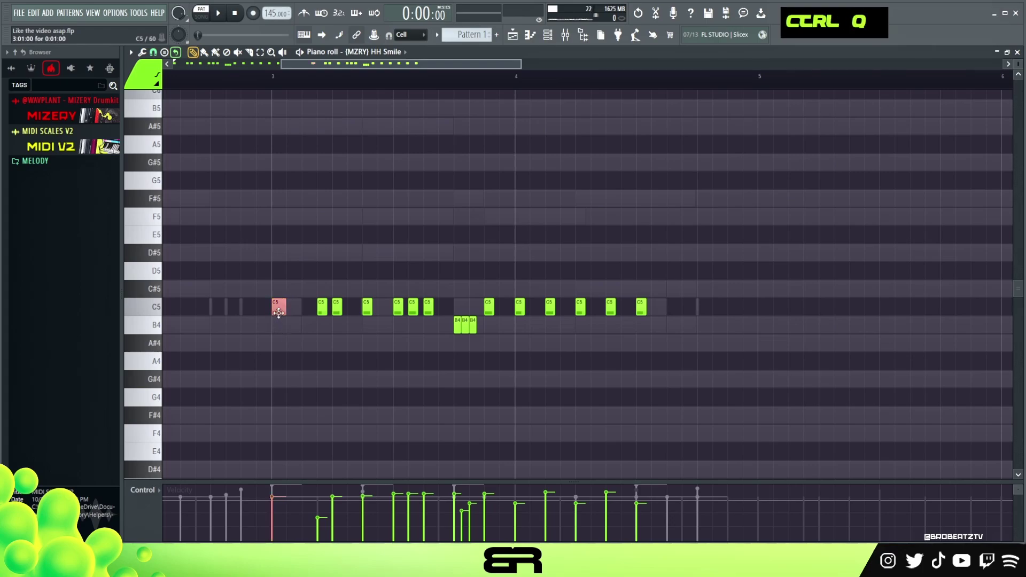
ctrl+click(302, 311)
key(alt+u)
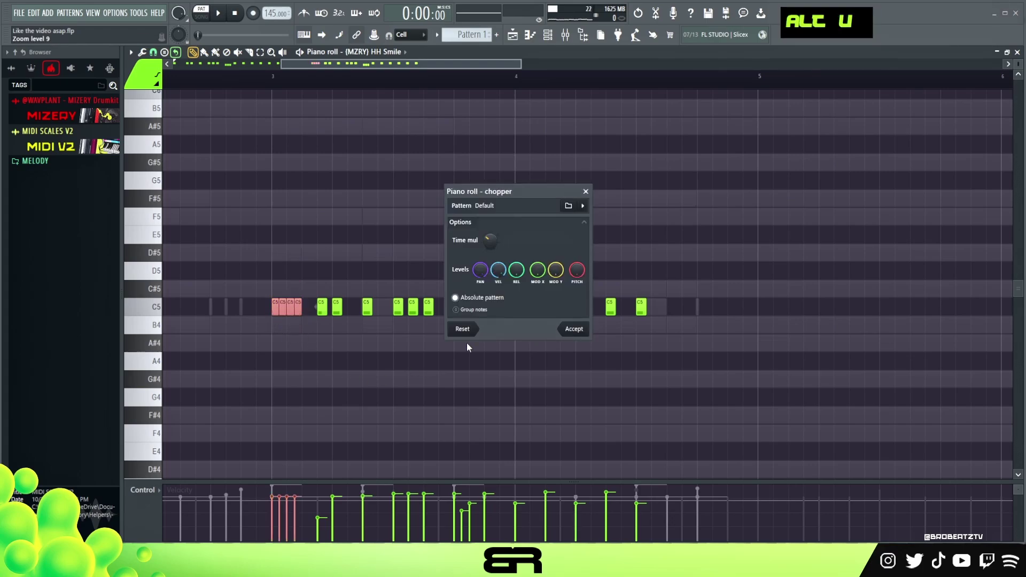
click(573, 329)
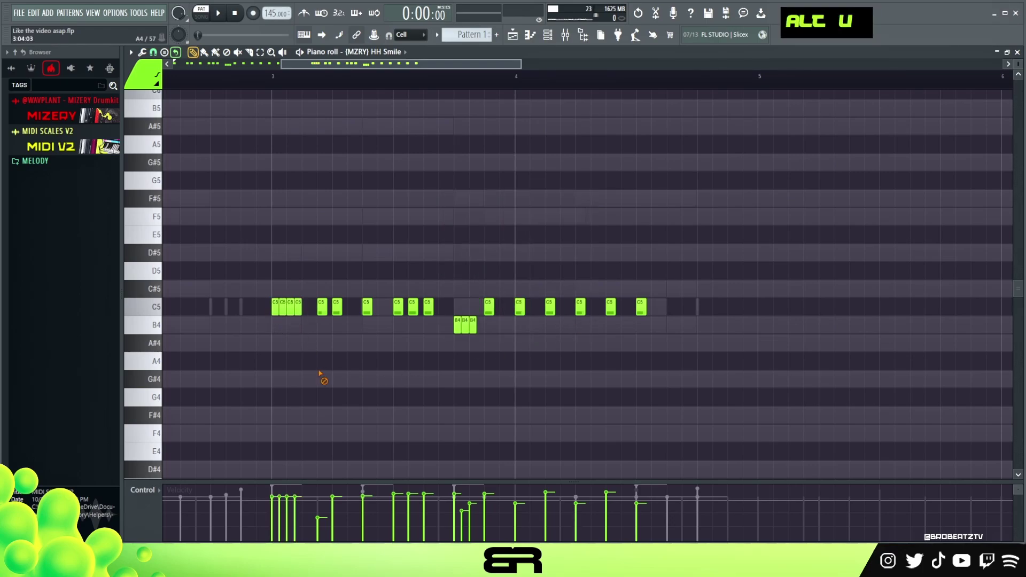
Add a C5 hit on step 3 of bar 3, ramp the roll's velocities upward and audition the pattern.
double_click(306, 323)
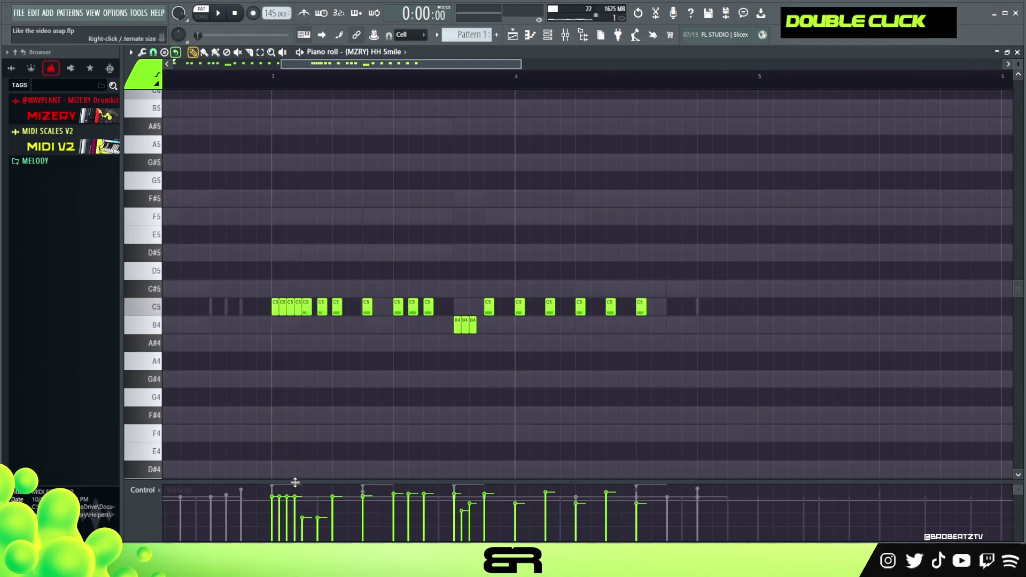
drag(350, 307, 278, 312)
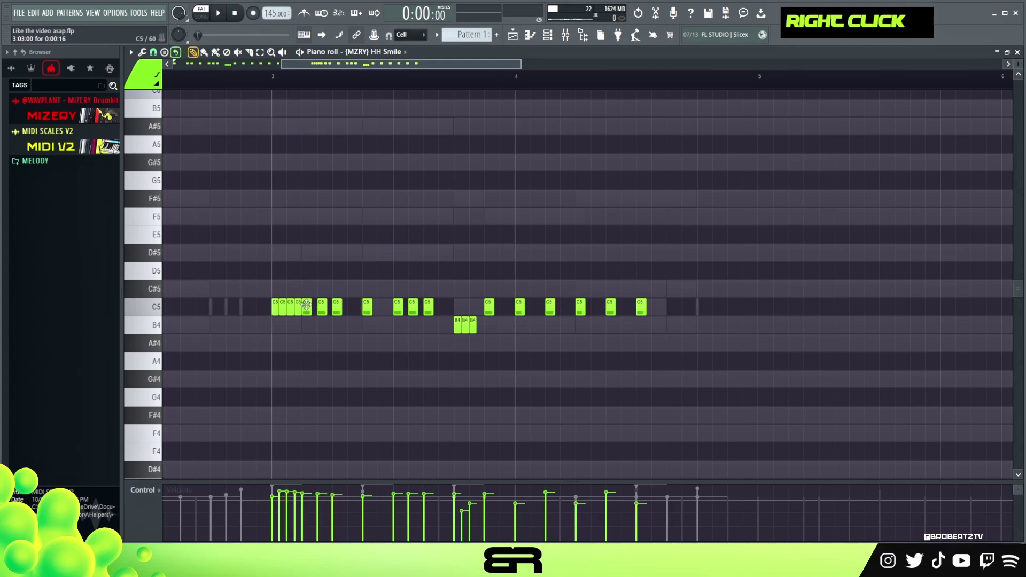
ctrl+click(307, 305)
key(space)
right_click(287, 217)
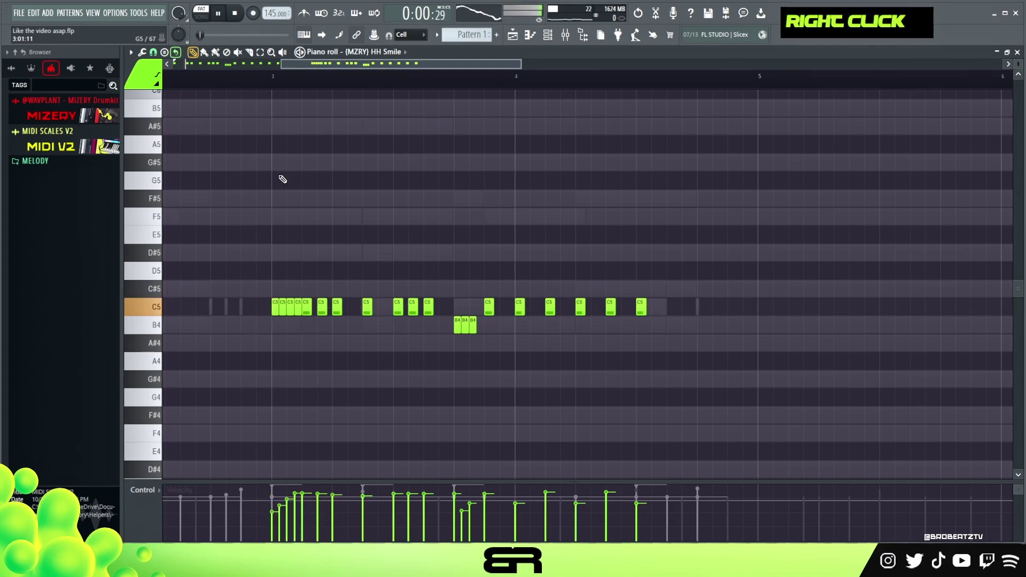
drag(299, 65, 297, 65)
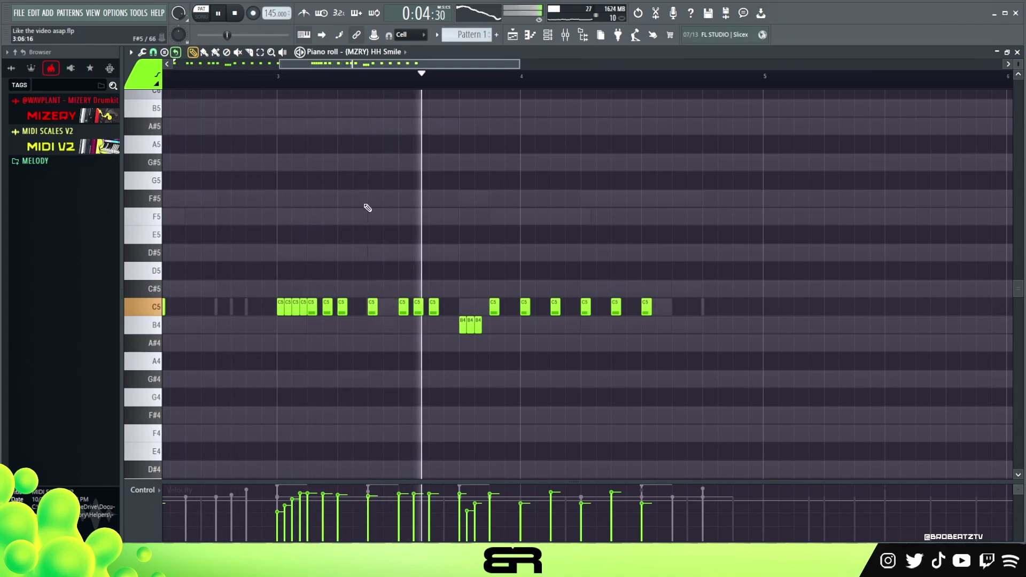
key(space)
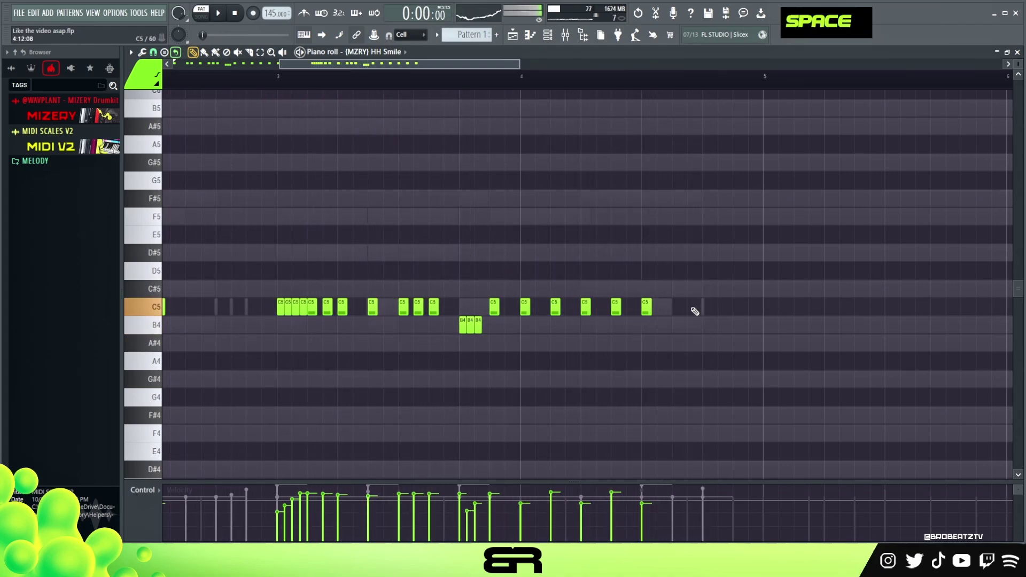
Add C5 hi-hats on steps 13 and 15 of bar 4, alternating with G#4 hits on steps 14 and 16.
click(739, 312)
drag(753, 300, 722, 380)
scroll(724, 344, down, 2)
drag(742, 281, 687, 313)
scroll(689, 310, up, 6)
right_click(756, 258)
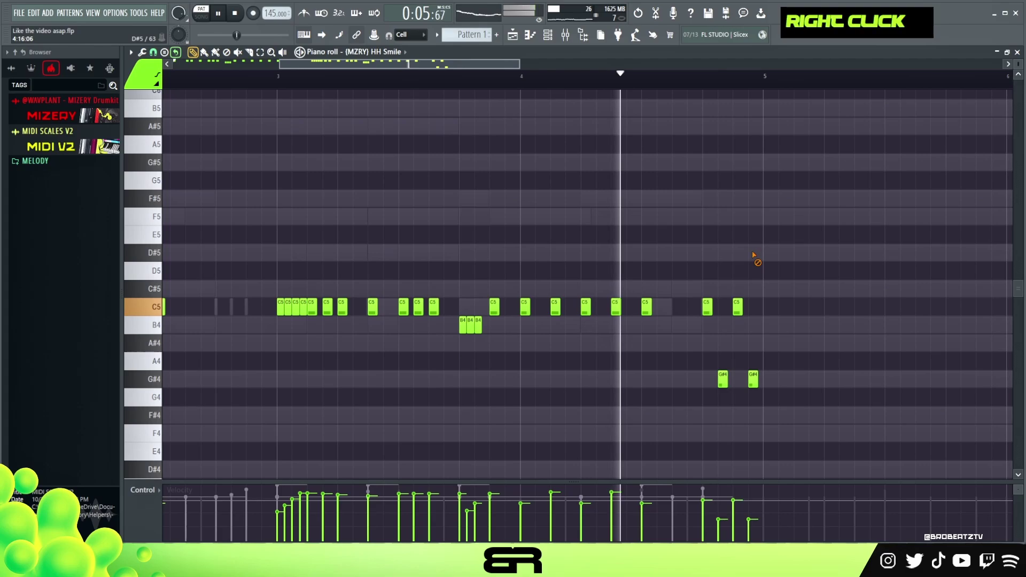
Rebalance the velocities of the last four hi-hats in bar 4 and play back the whole pattern.
key(space)
ctrl+drag(774, 281, 714, 393)
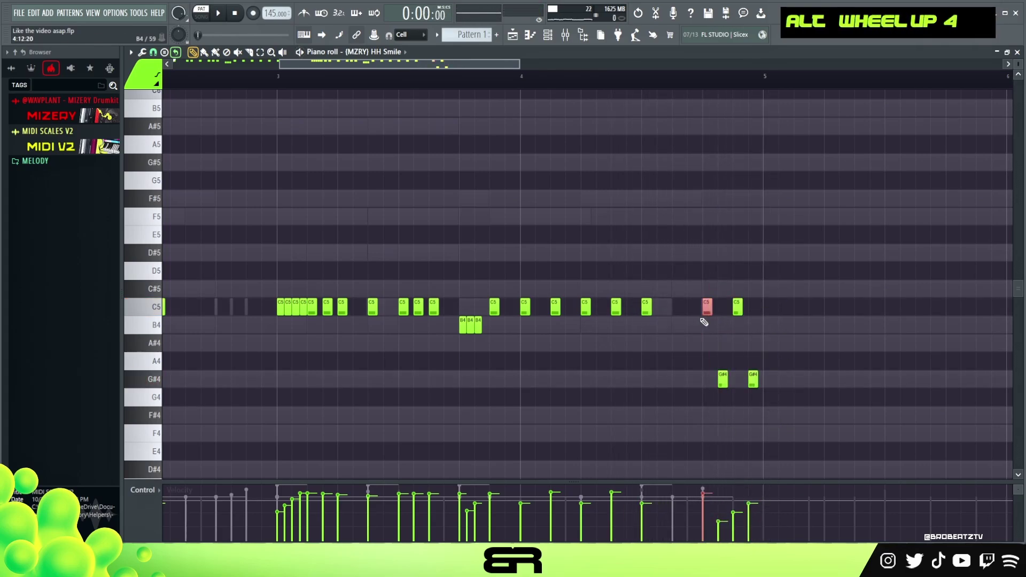
key(space)
scroll(522, 82, down, 4)
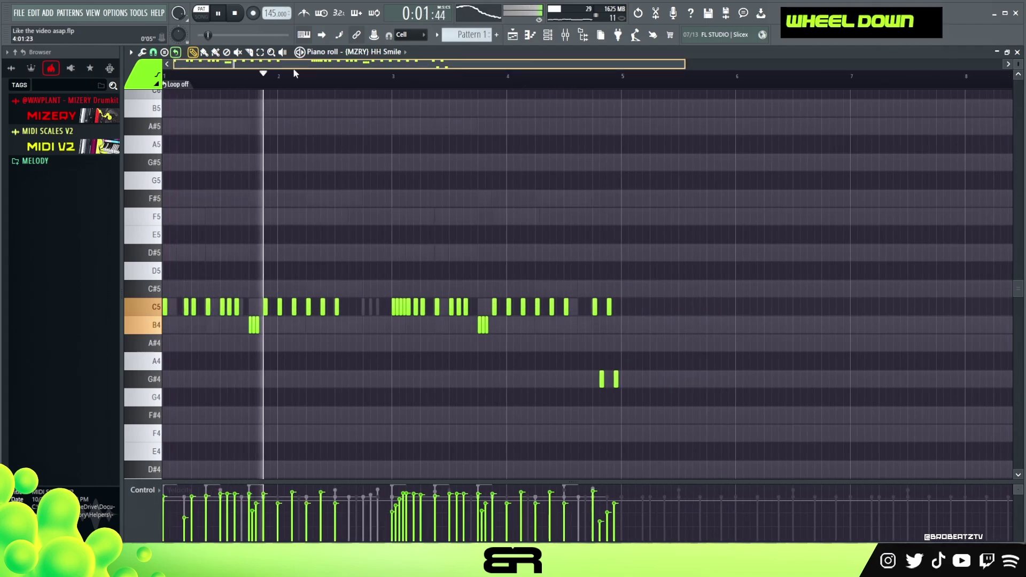
Audition the hi-hat pattern with the whole timeline selected, stop playback and clear the time selection.
key(ctrl+a)
scroll(545, 204, up, 3)
right_click(582, 201)
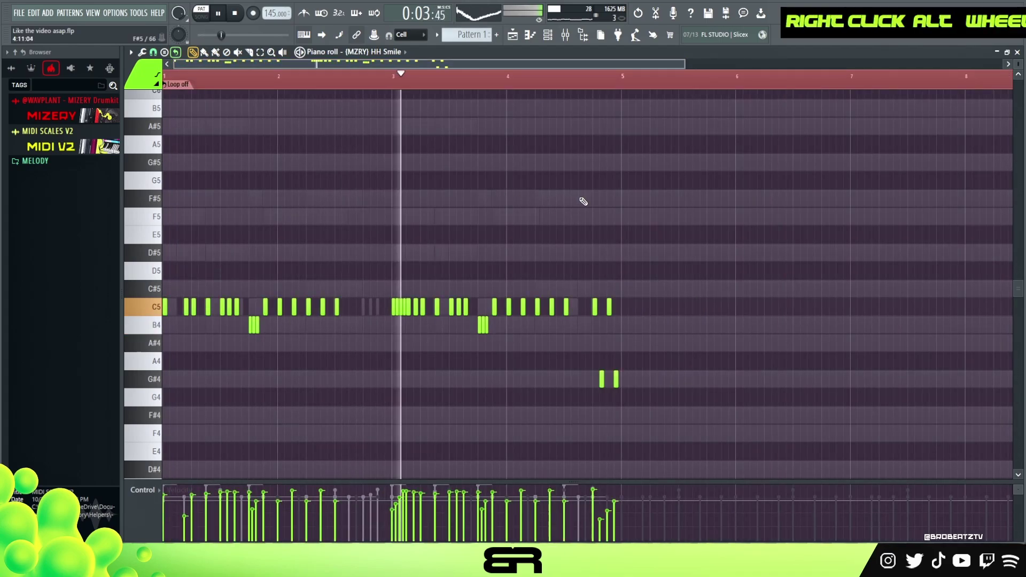
key(ctrl+a)
scroll(609, 193, down, 3)
right_click(602, 229)
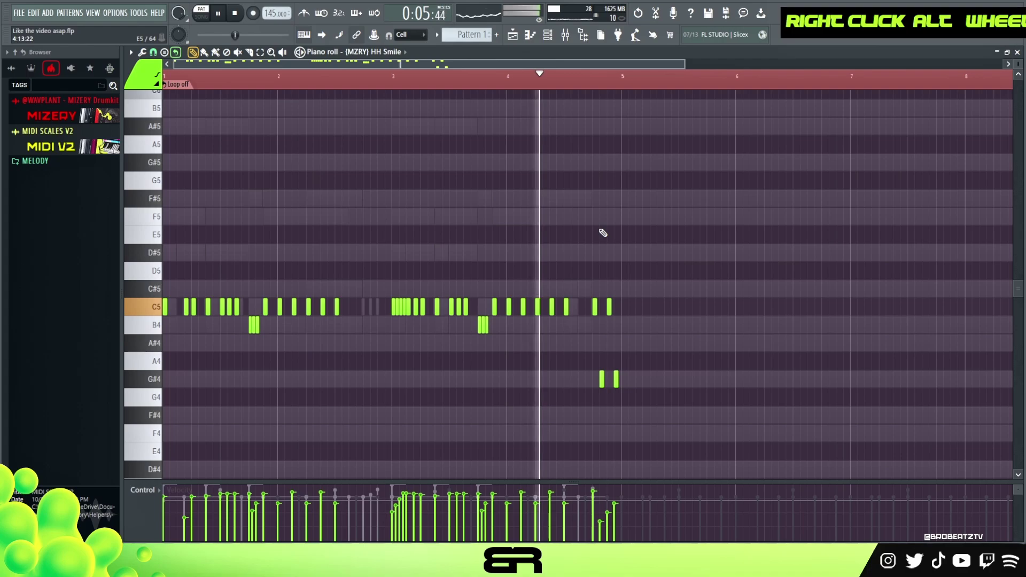
key(space)
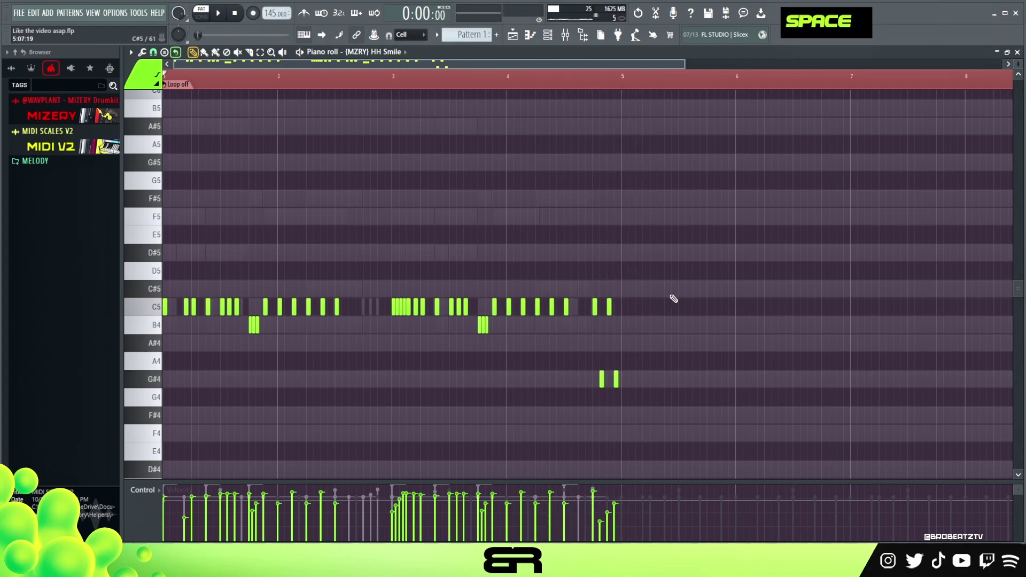
double_click(157, 110)
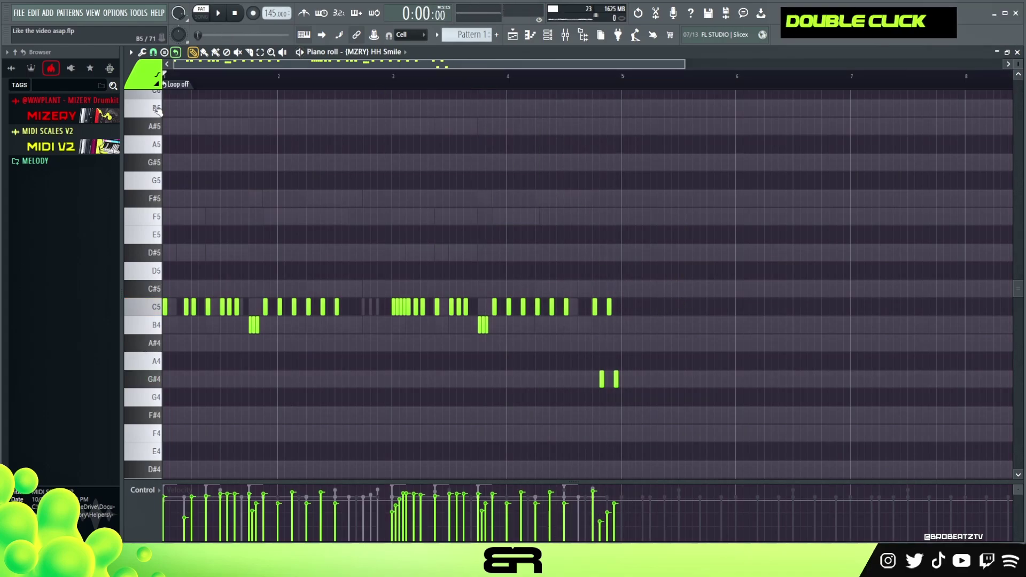
Unmute the upper two Serum channels in the channel rack and play the pattern with the melody layers.
click(550, 37)
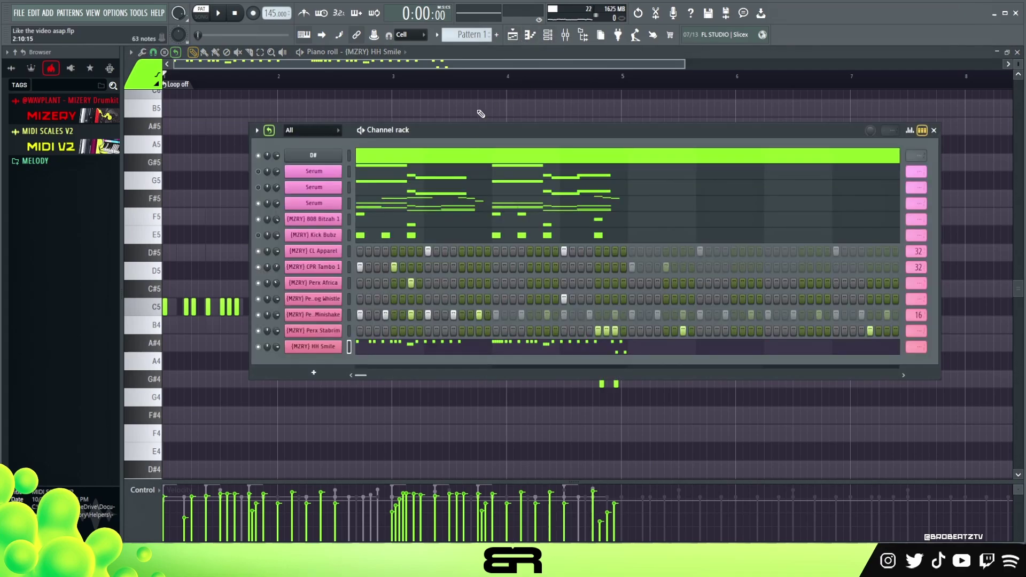
drag(523, 134, 556, 148)
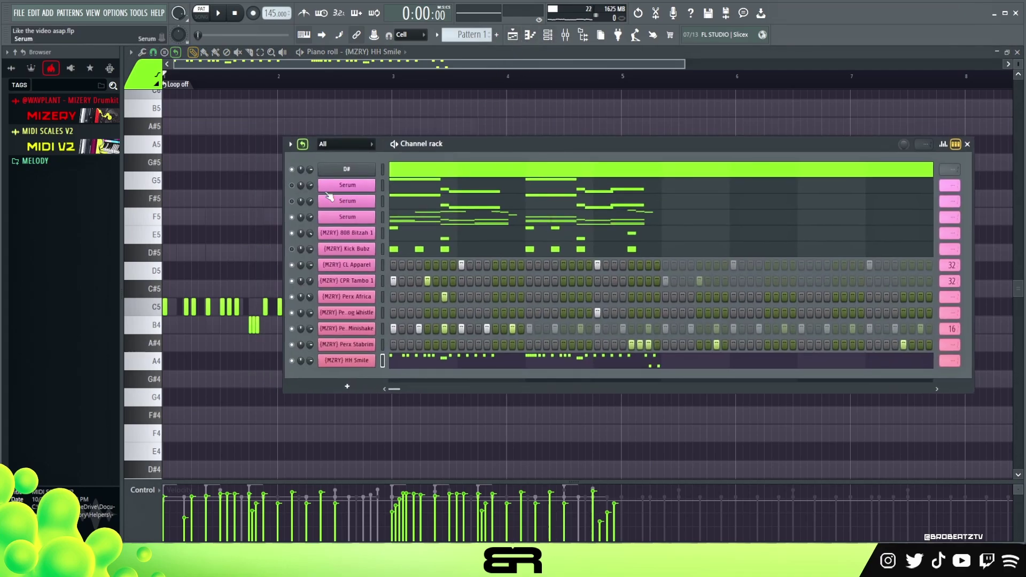
click(292, 186)
click(293, 202)
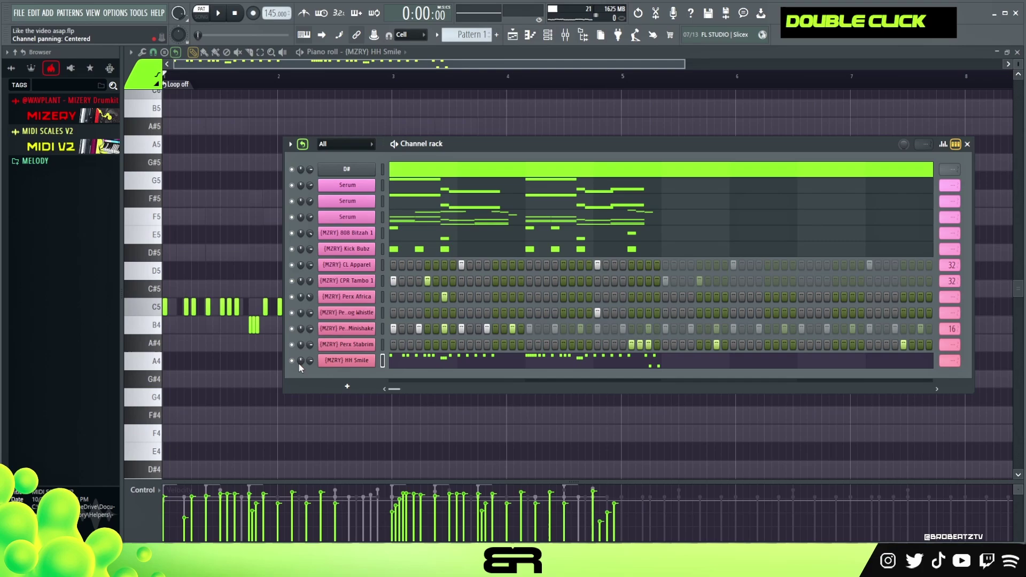
drag(608, 155, 541, 152)
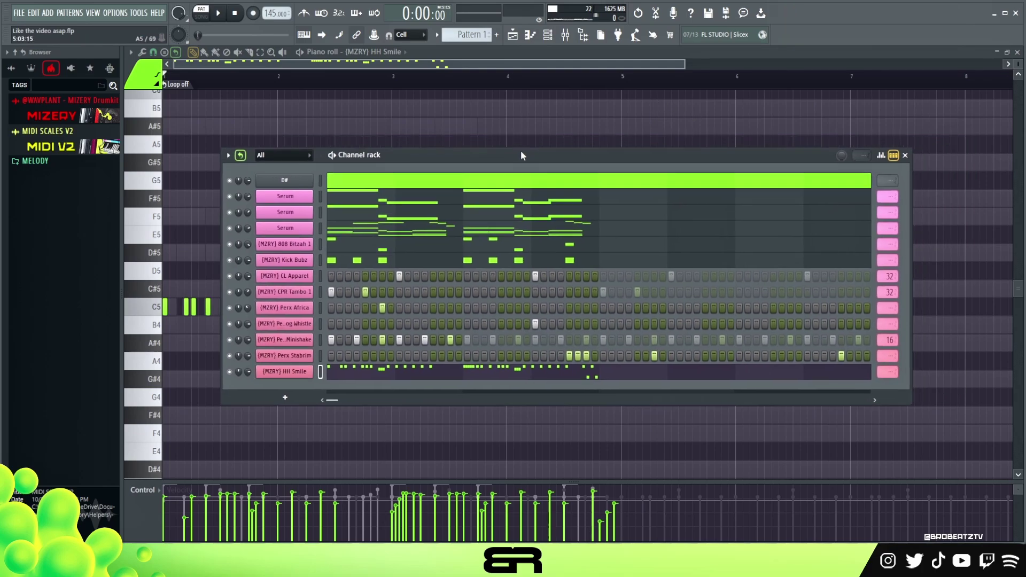
key(space)
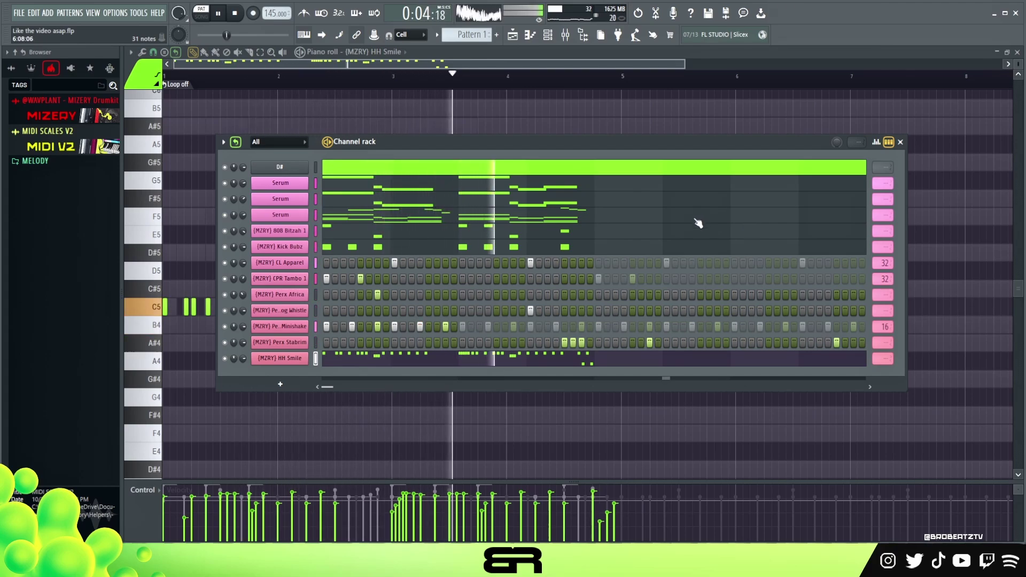
Close the channel rack, set a time selection over bars 1 to 4 and restart playback.
right_click(665, 106)
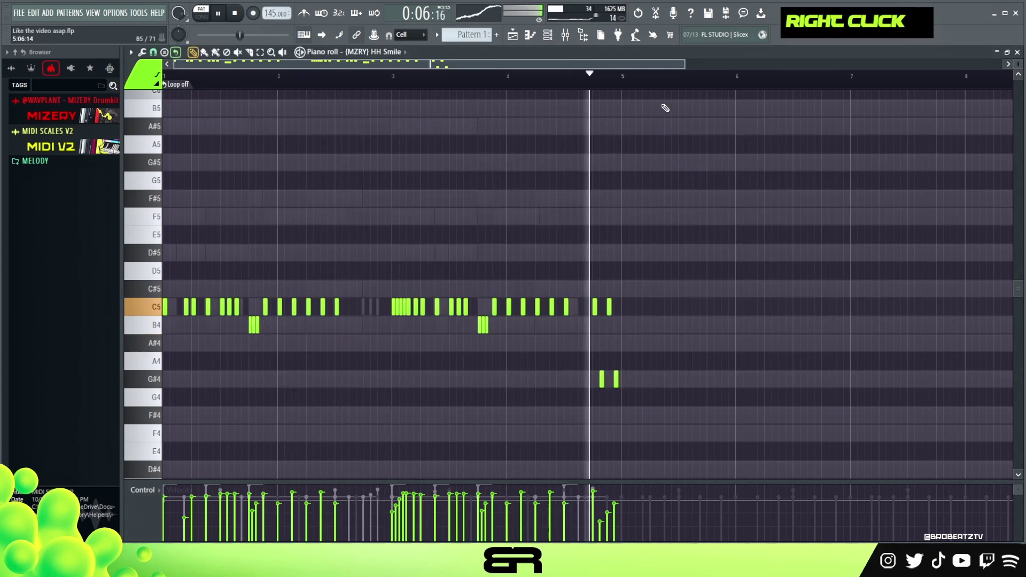
key(space)
double_click(620, 76)
key(space)
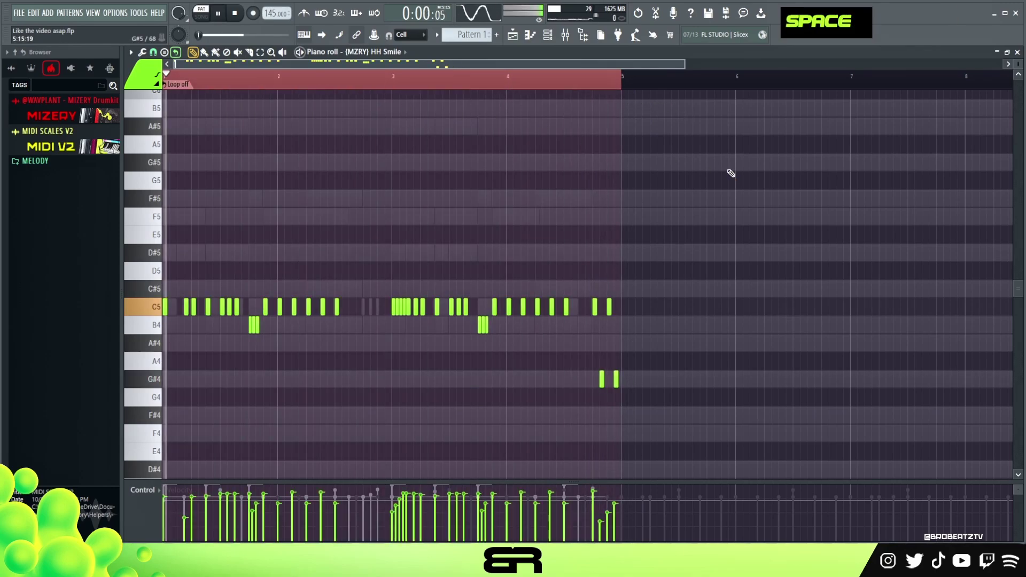
Examine the piano roll notes of the three Serum channels one after another while the pattern plays.
key(F6)
click(416, 188)
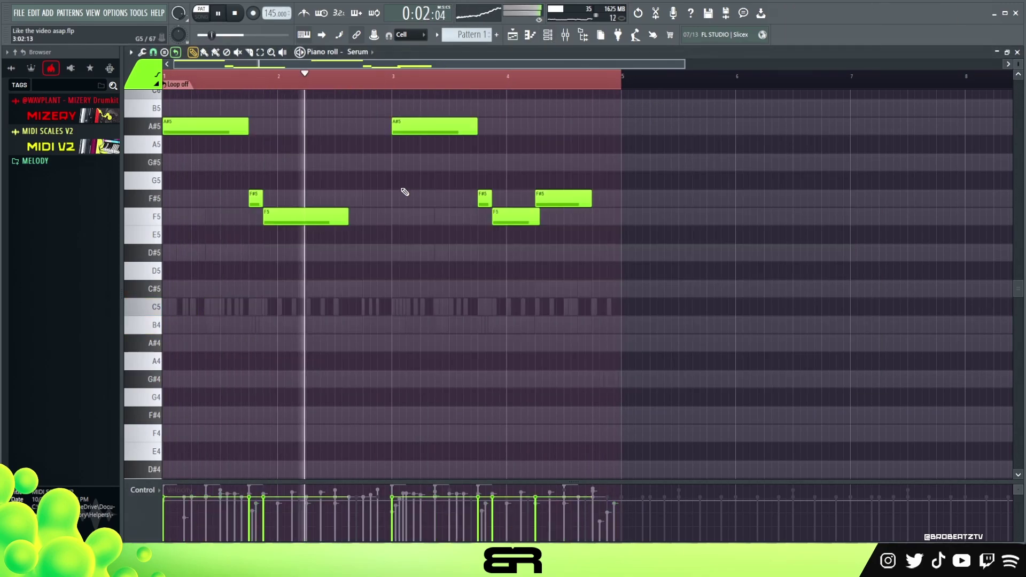
scroll(419, 96, up, 3)
click(549, 37)
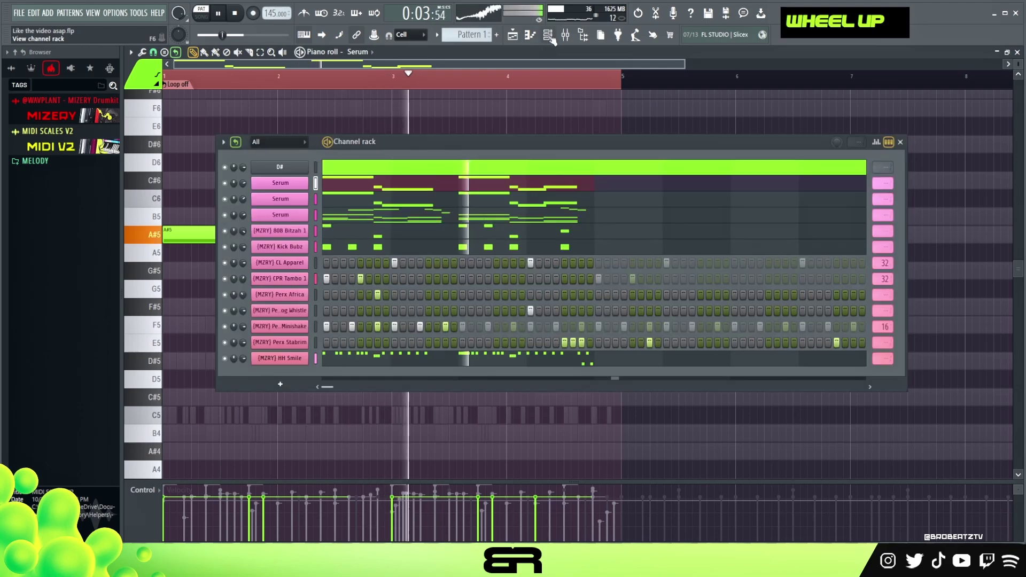
click(455, 197)
scroll(452, 196, down, 1)
scroll(452, 196, up, 1)
click(549, 36)
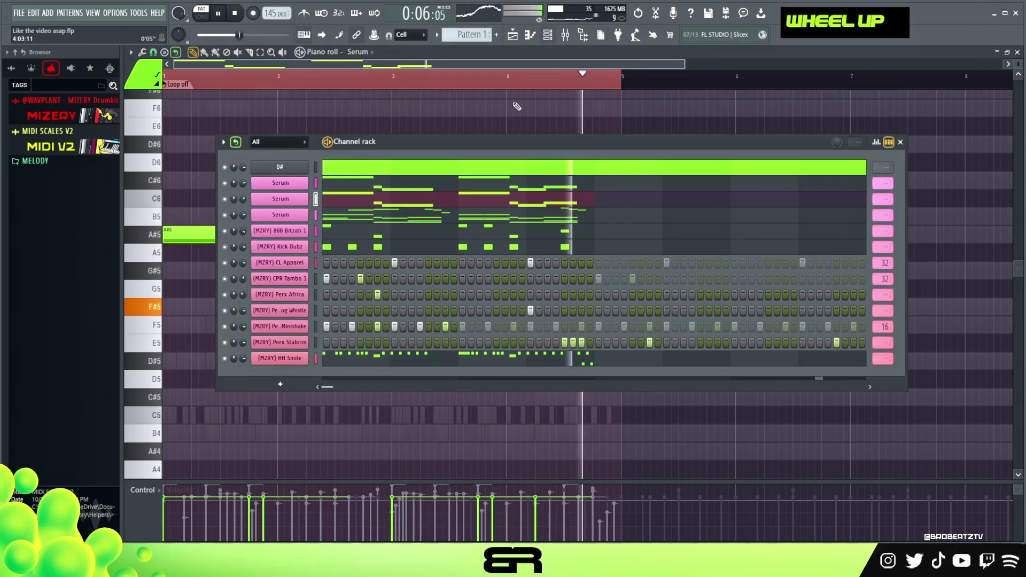
click(404, 220)
scroll(403, 265, down, 2)
scroll(483, 165, up, 3)
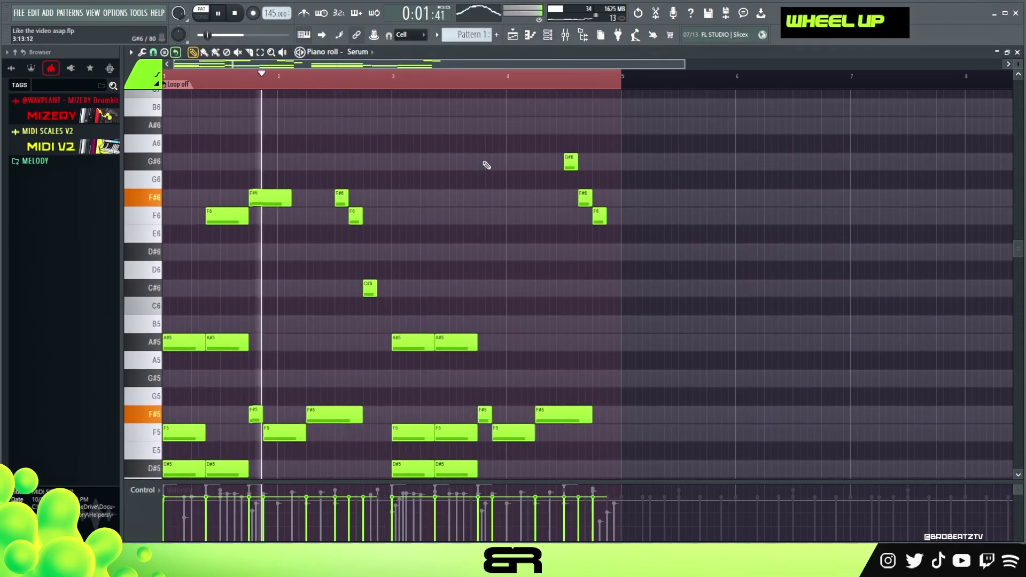
scroll(499, 142, down, 2)
Return to the channel rack, listen to the looped pattern and stop playback.
click(548, 35)
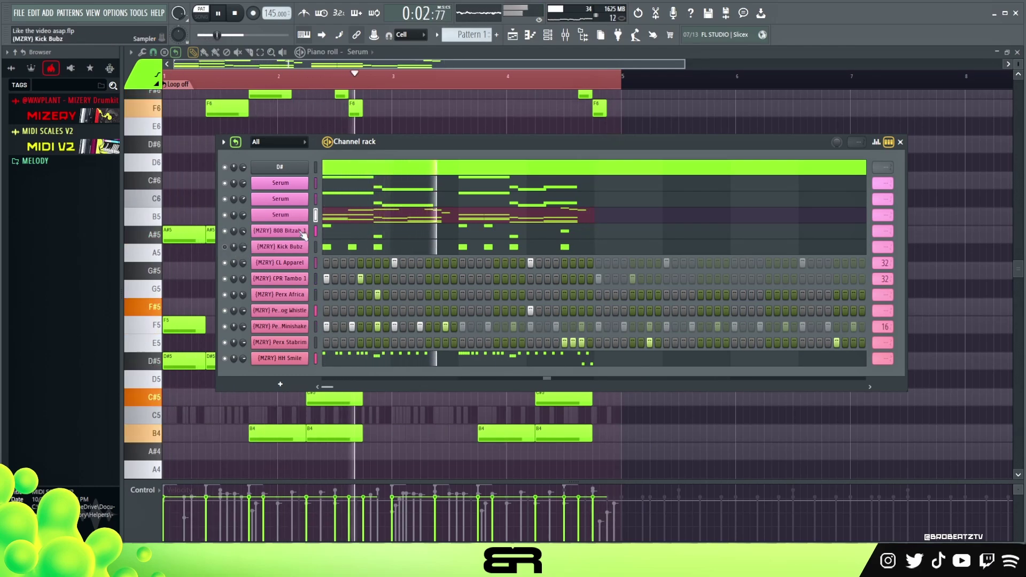
drag(550, 143, 544, 178)
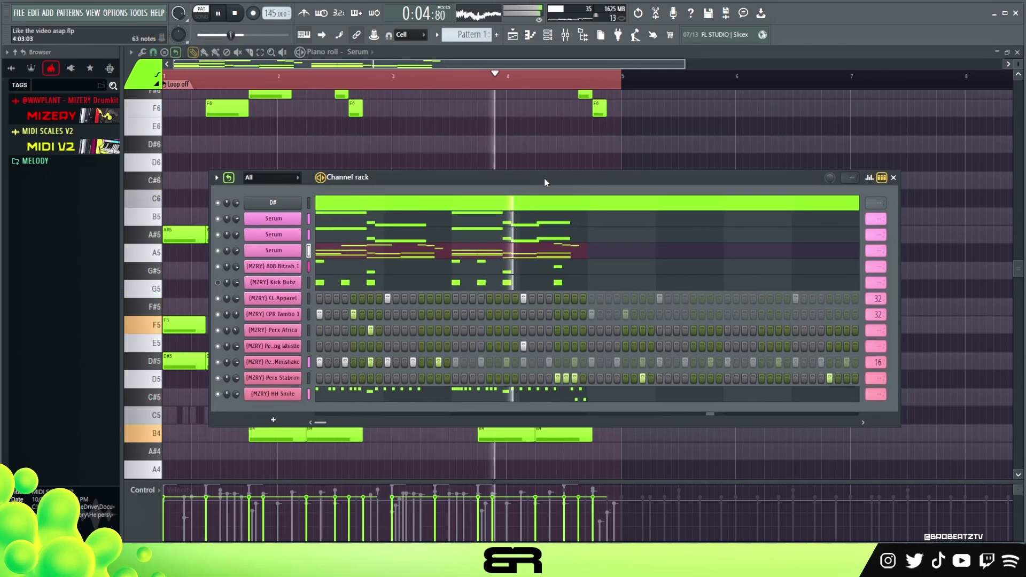
key(space)
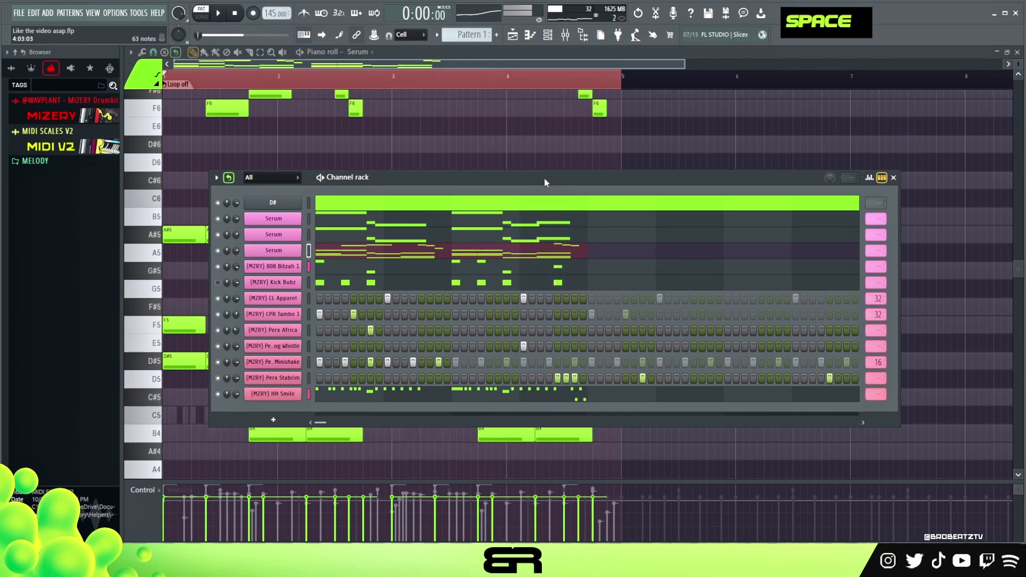